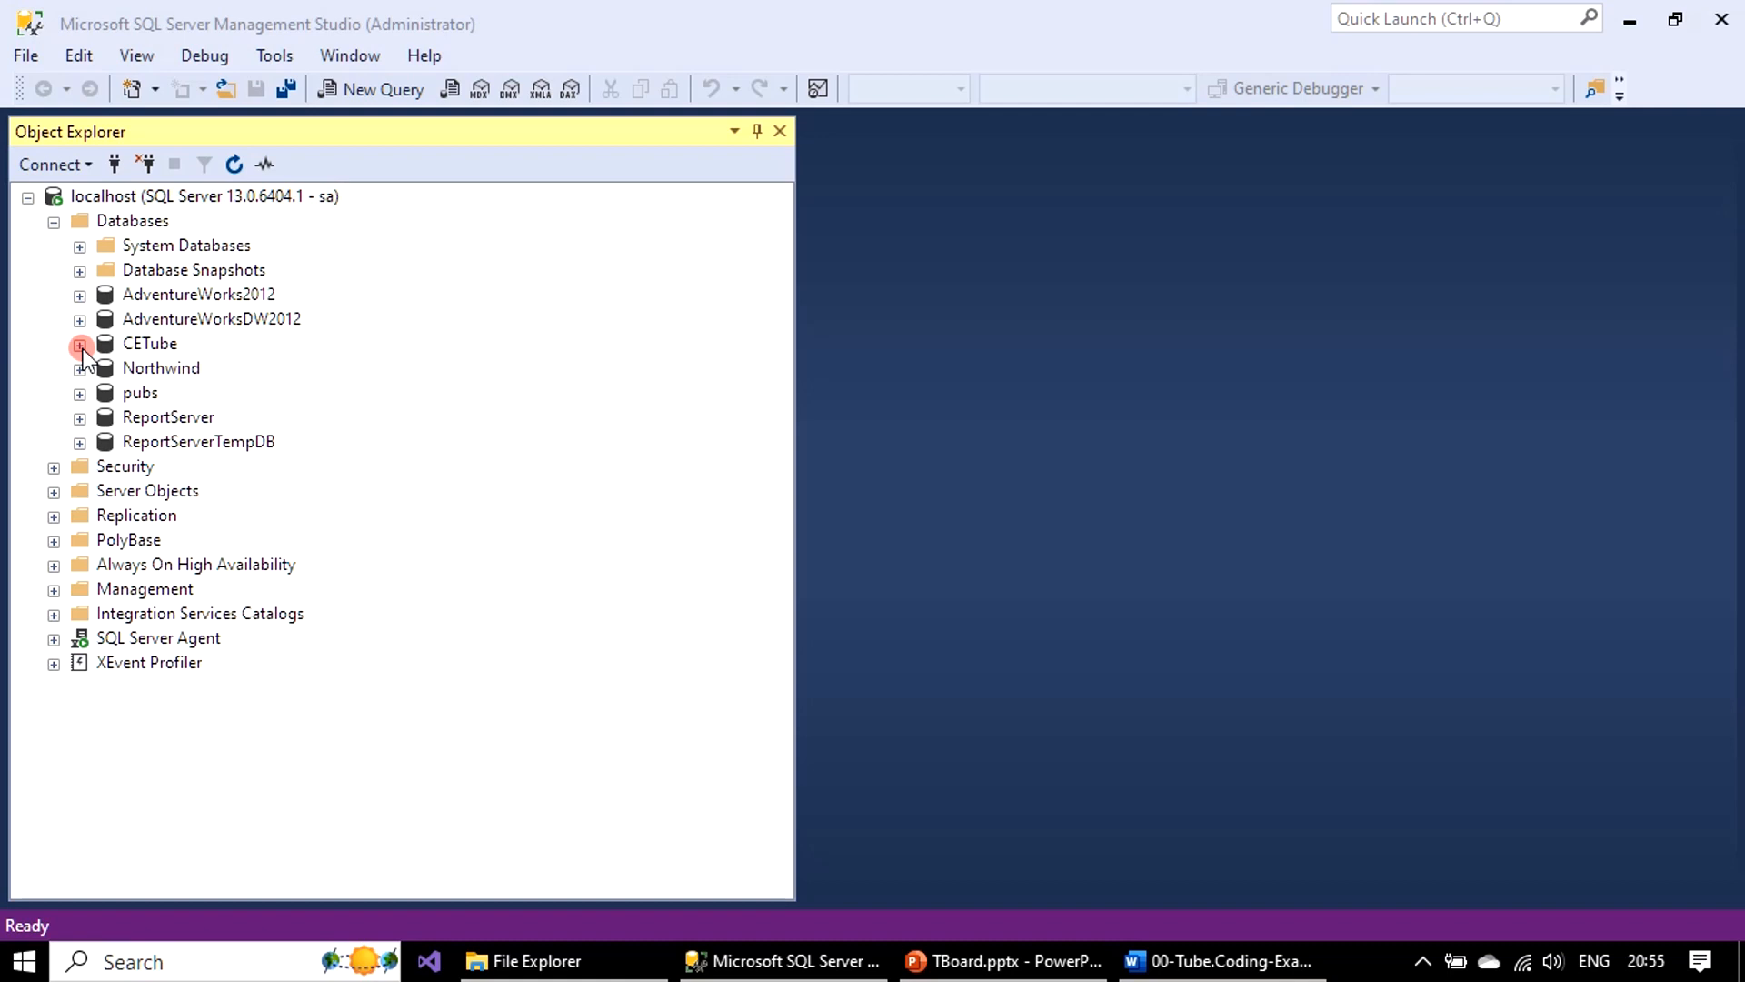
Step: Start designing a new regular table in the CETube database
left_click(80, 345)
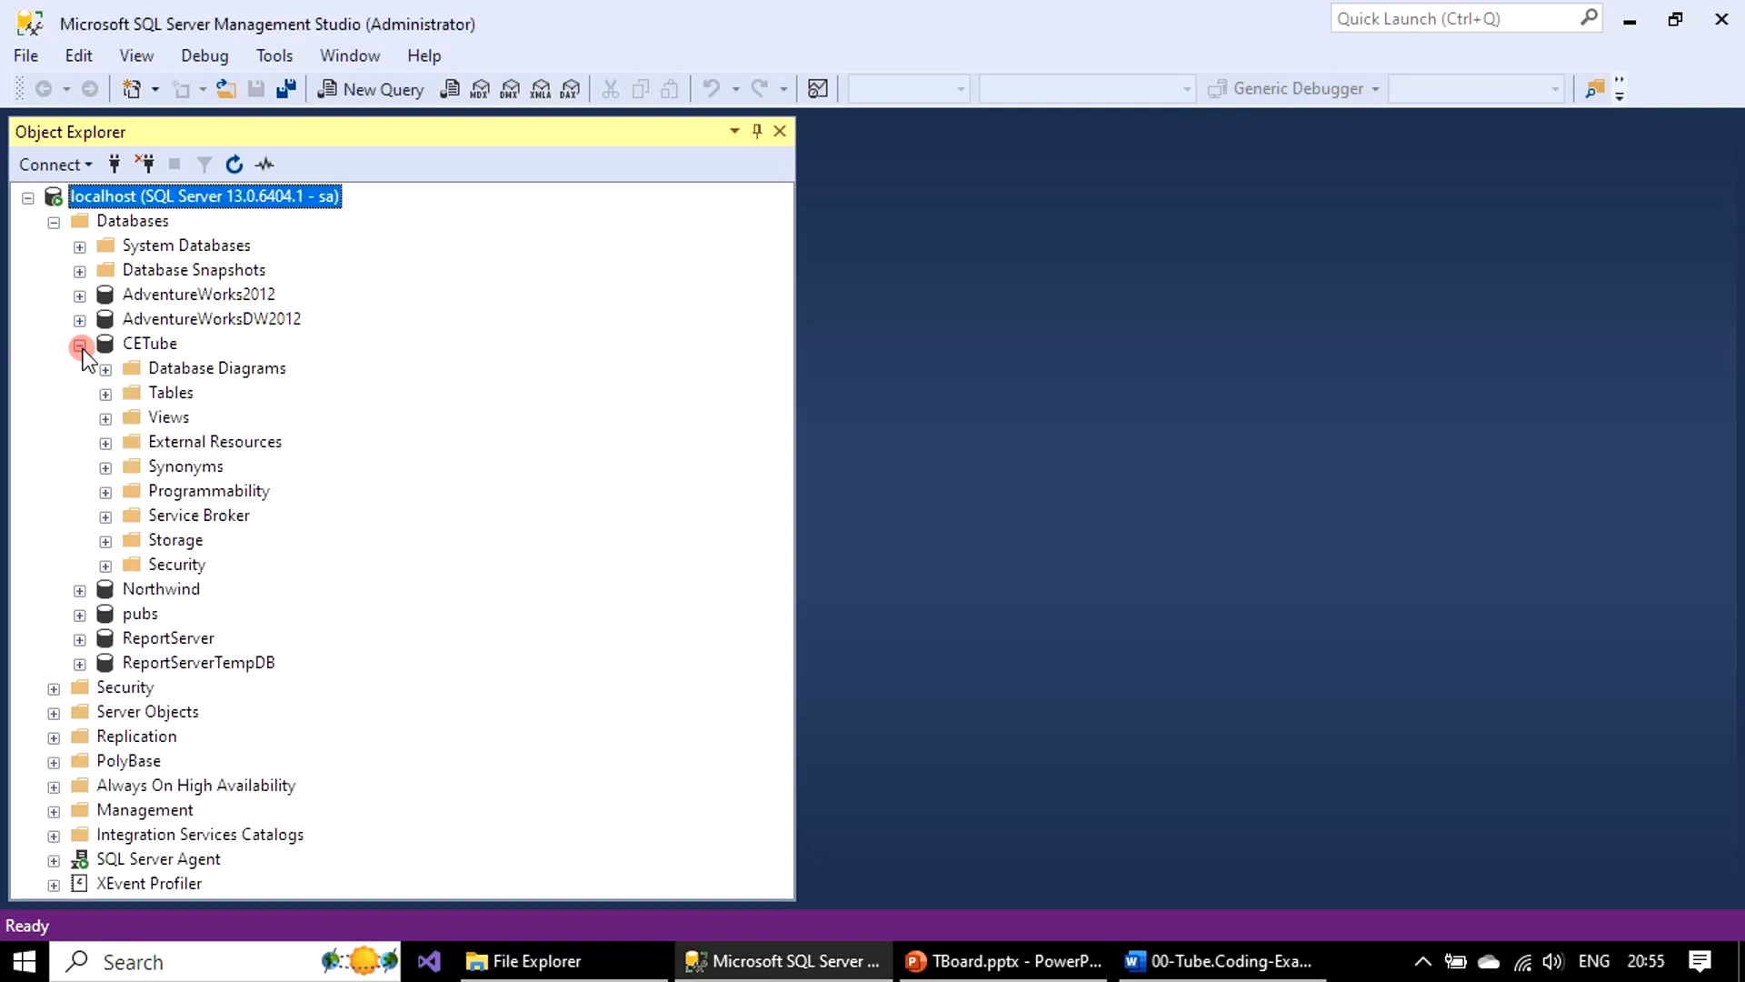
left_click(173, 393)
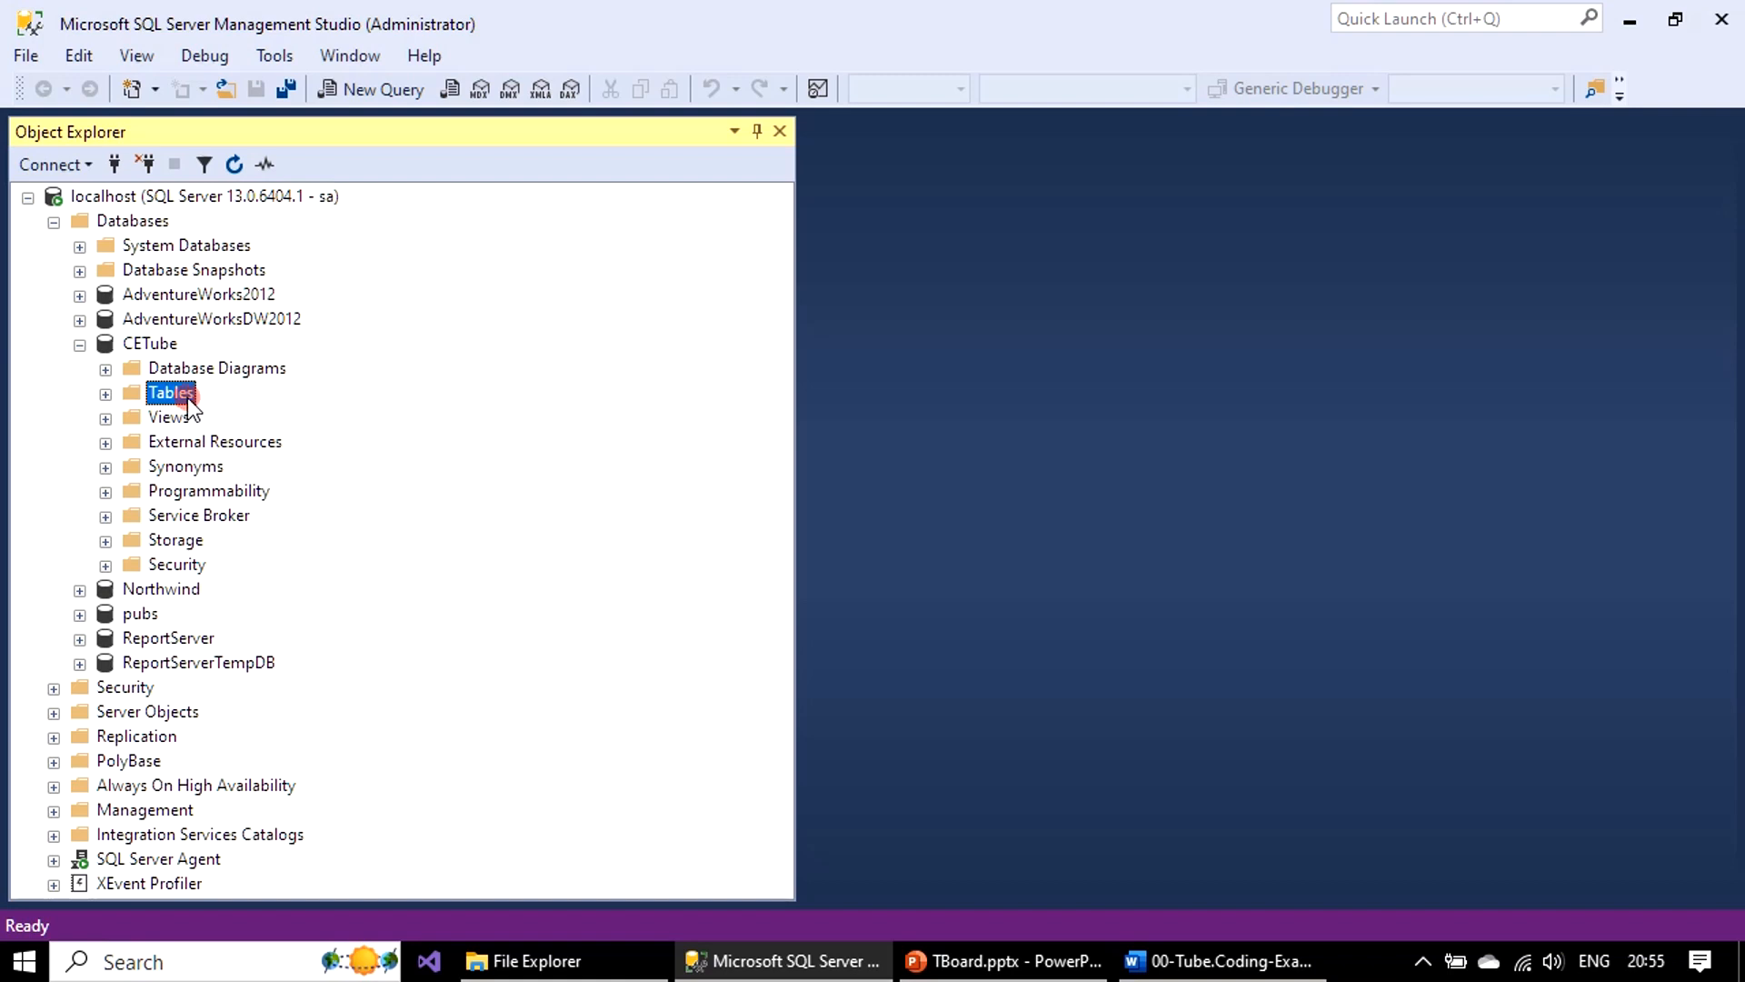
right_click(189, 398)
mouse_move(294, 421)
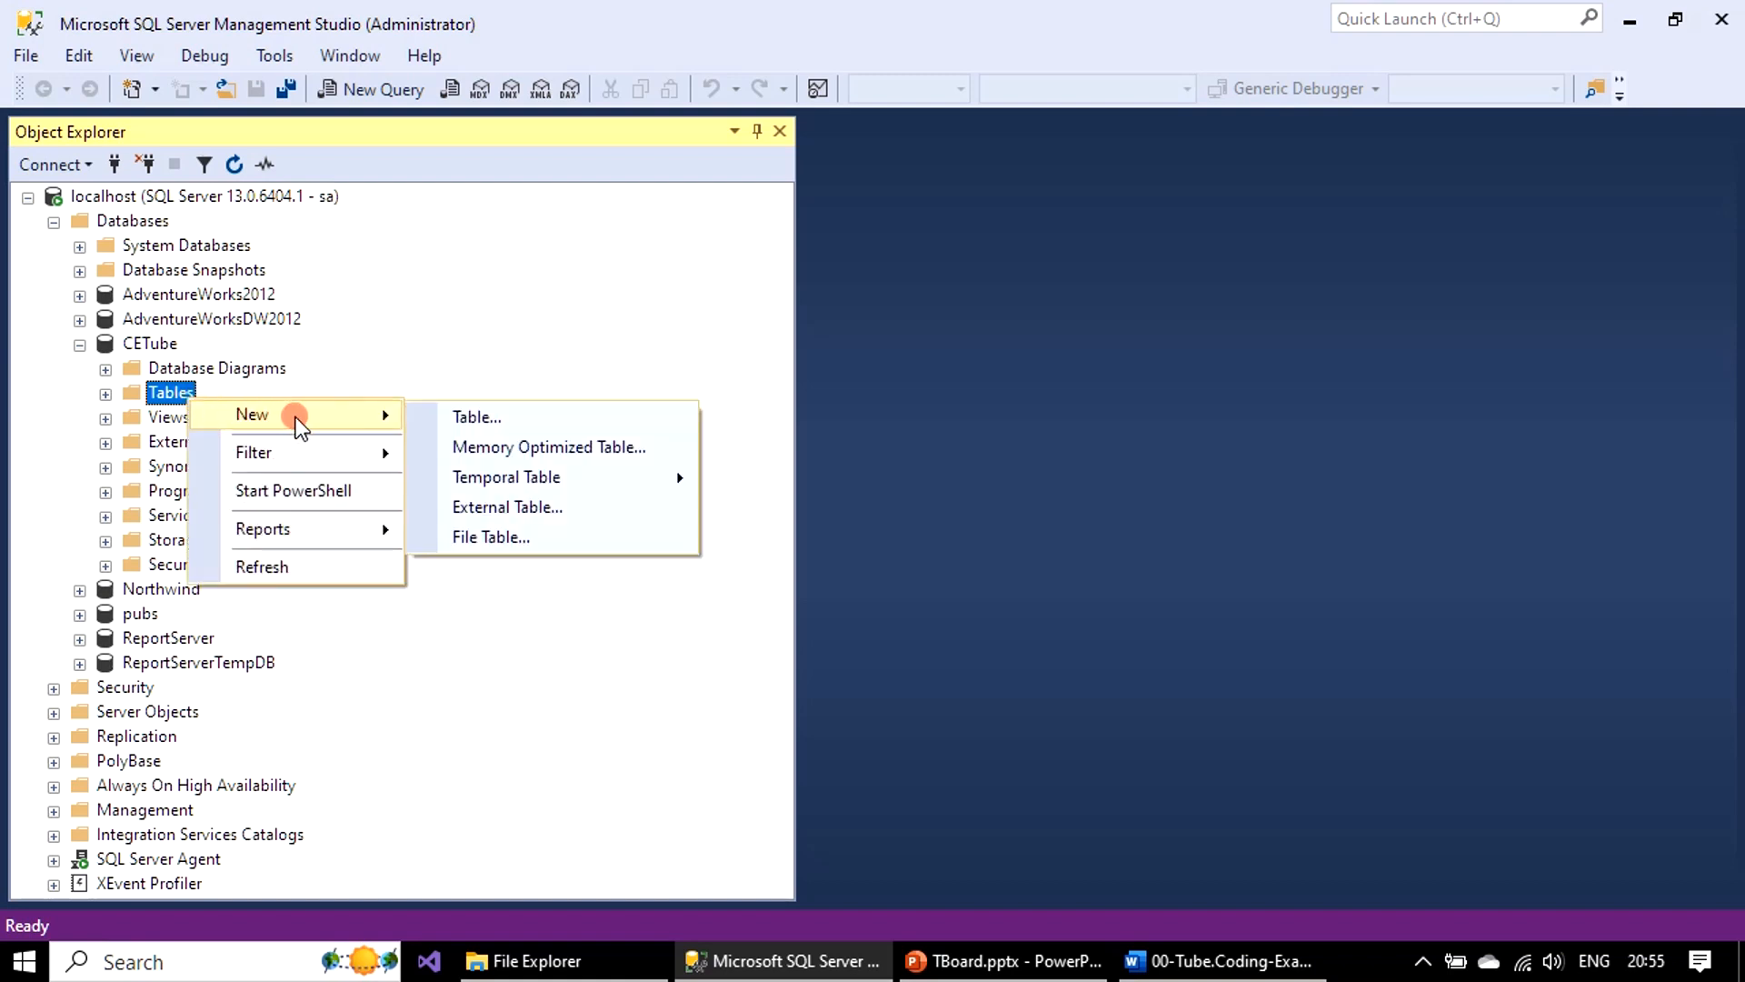
left_click(105, 393)
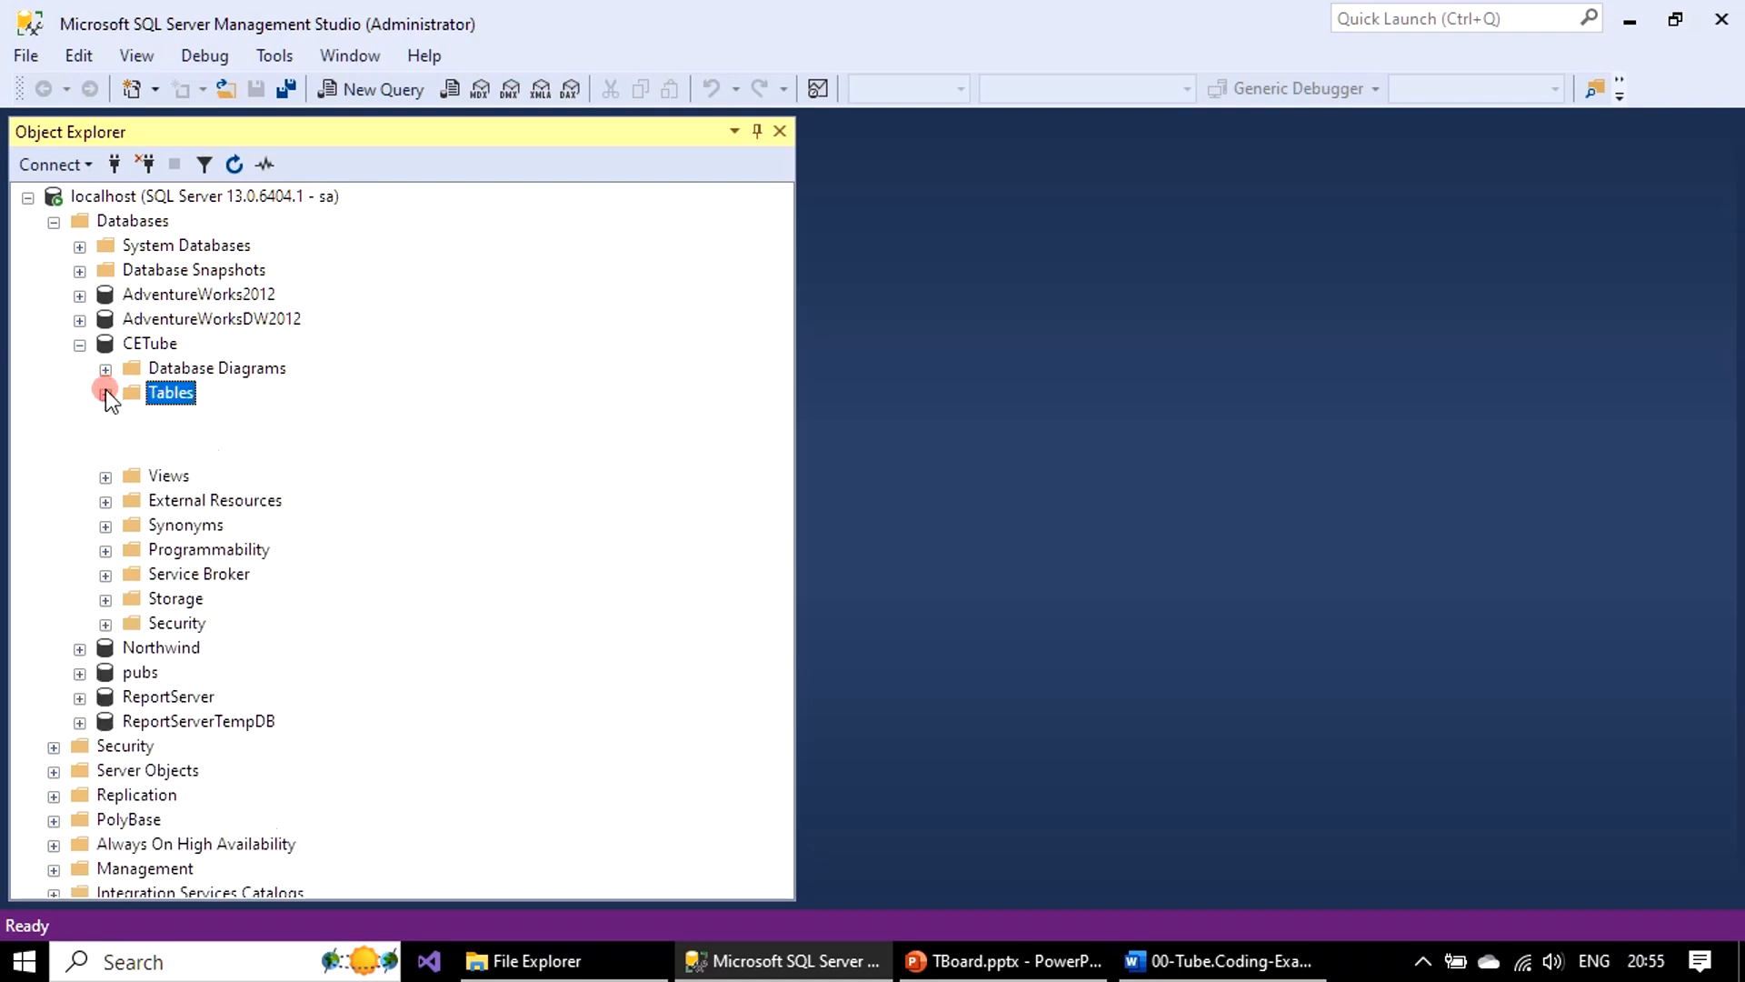
right_click(195, 393)
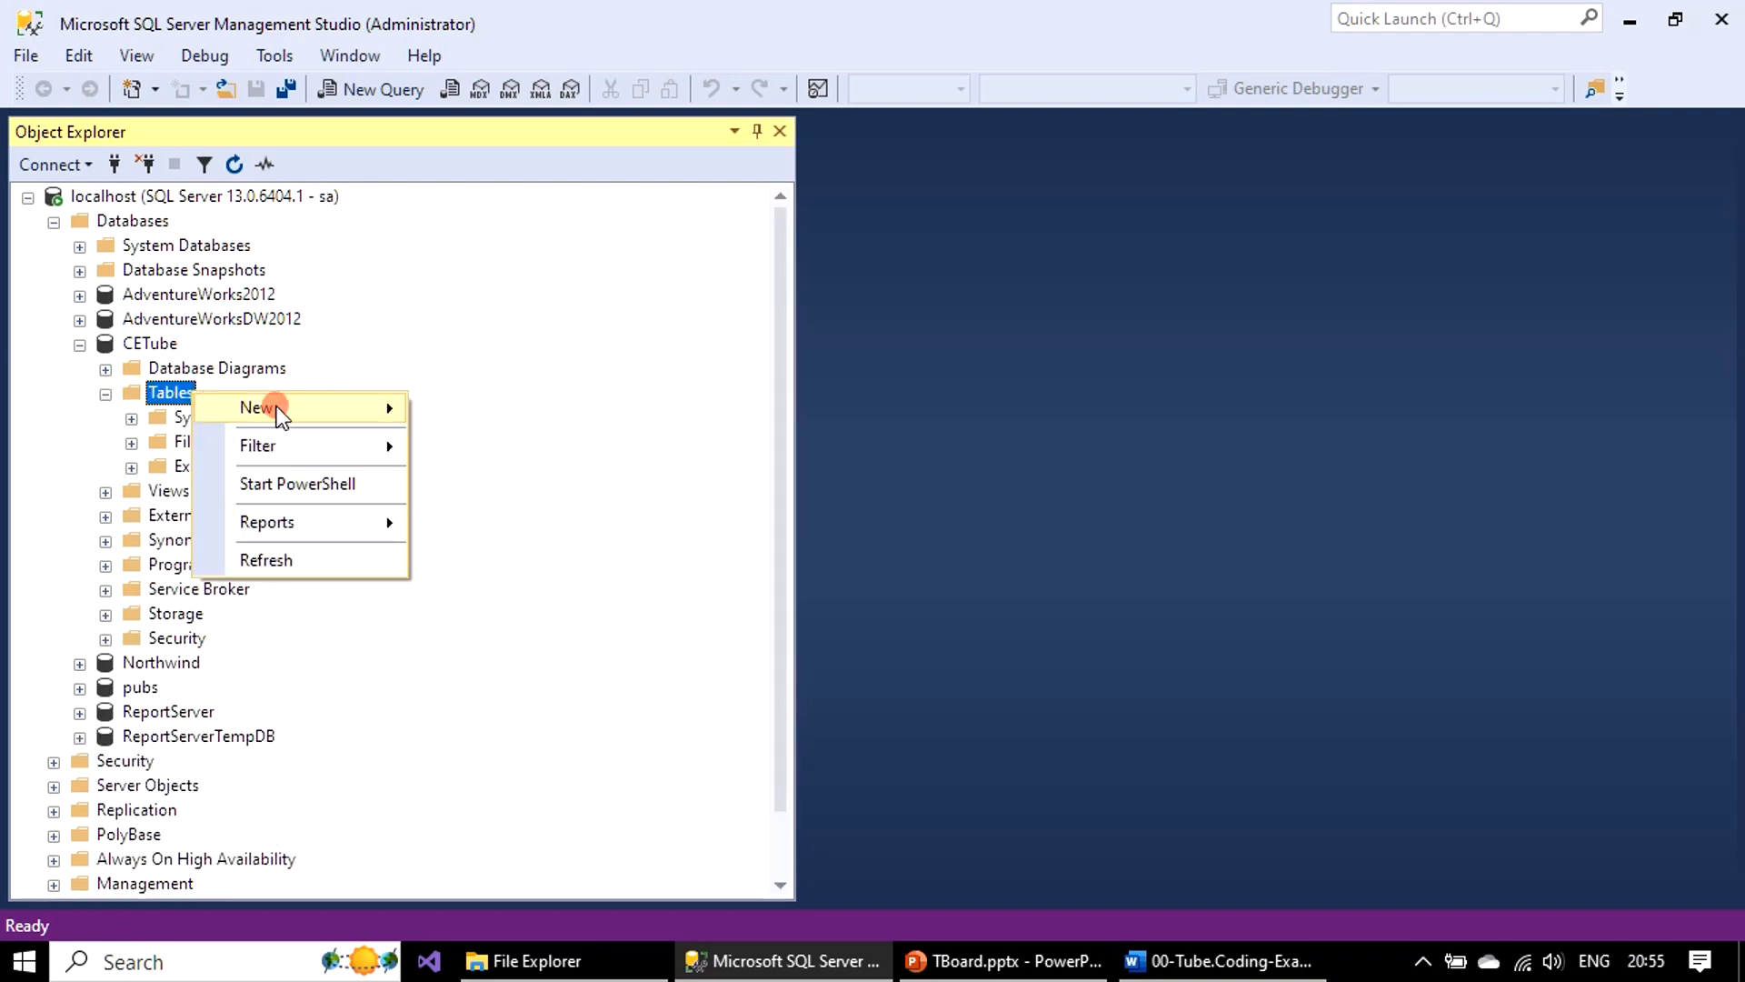
mouse_move(323, 409)
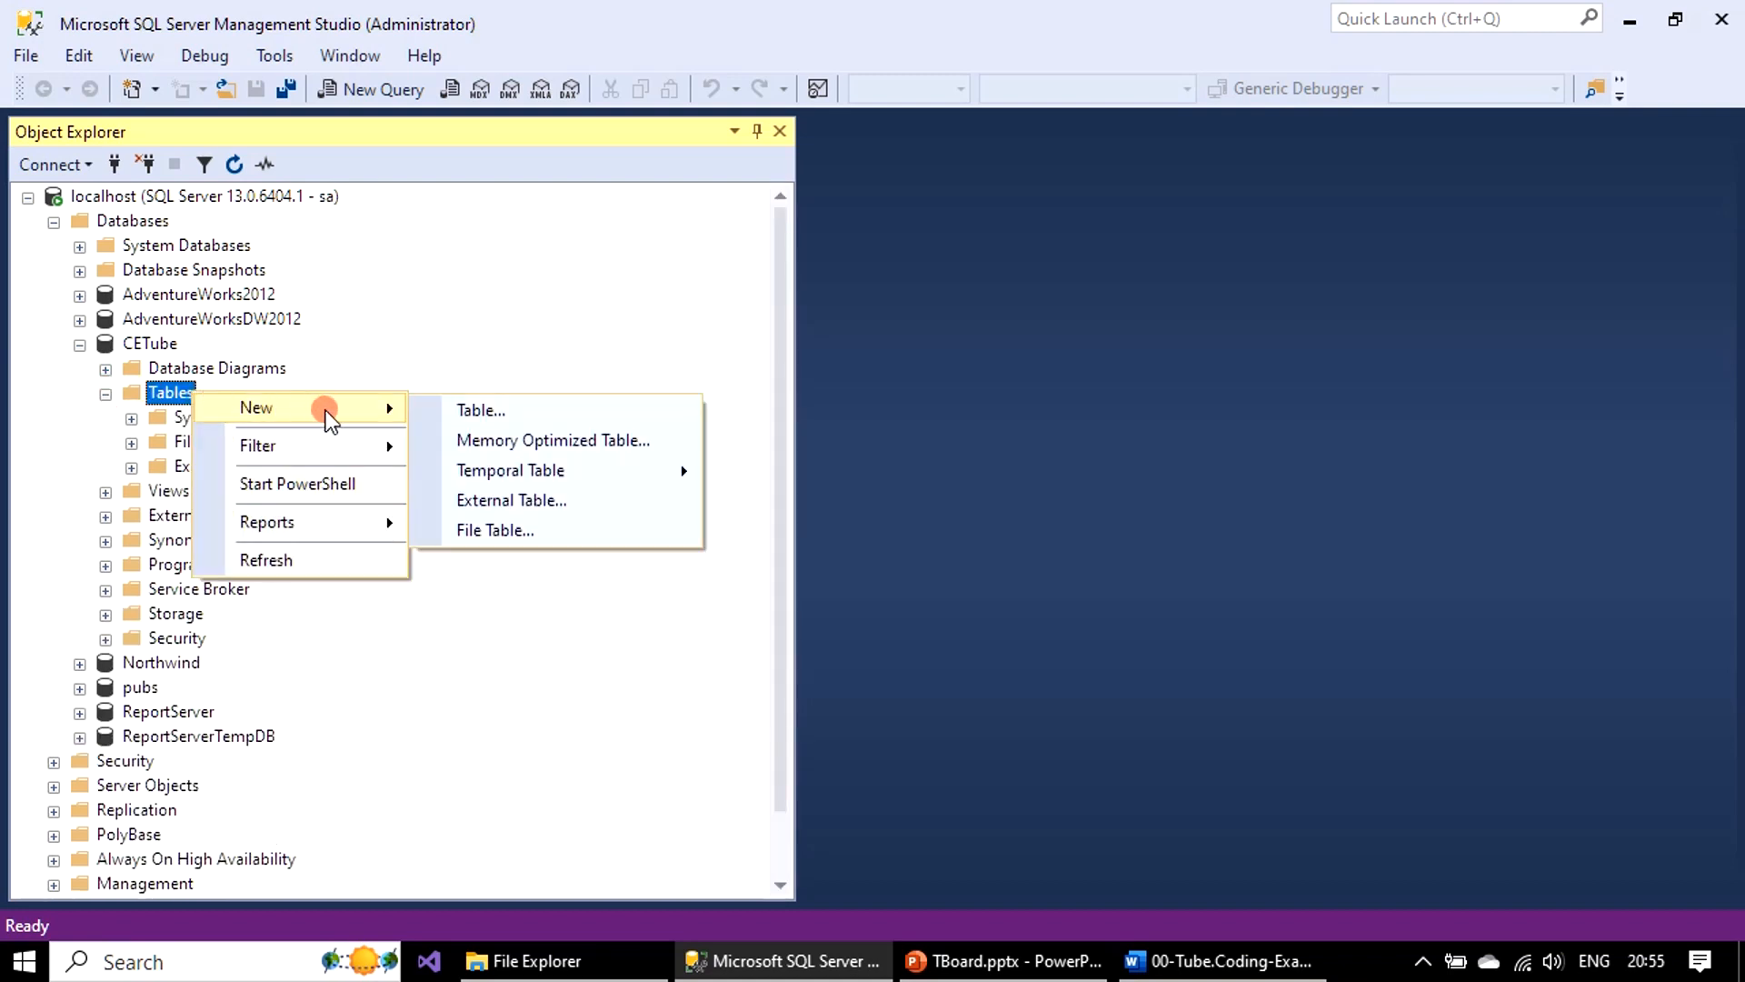
left_click(520, 411)
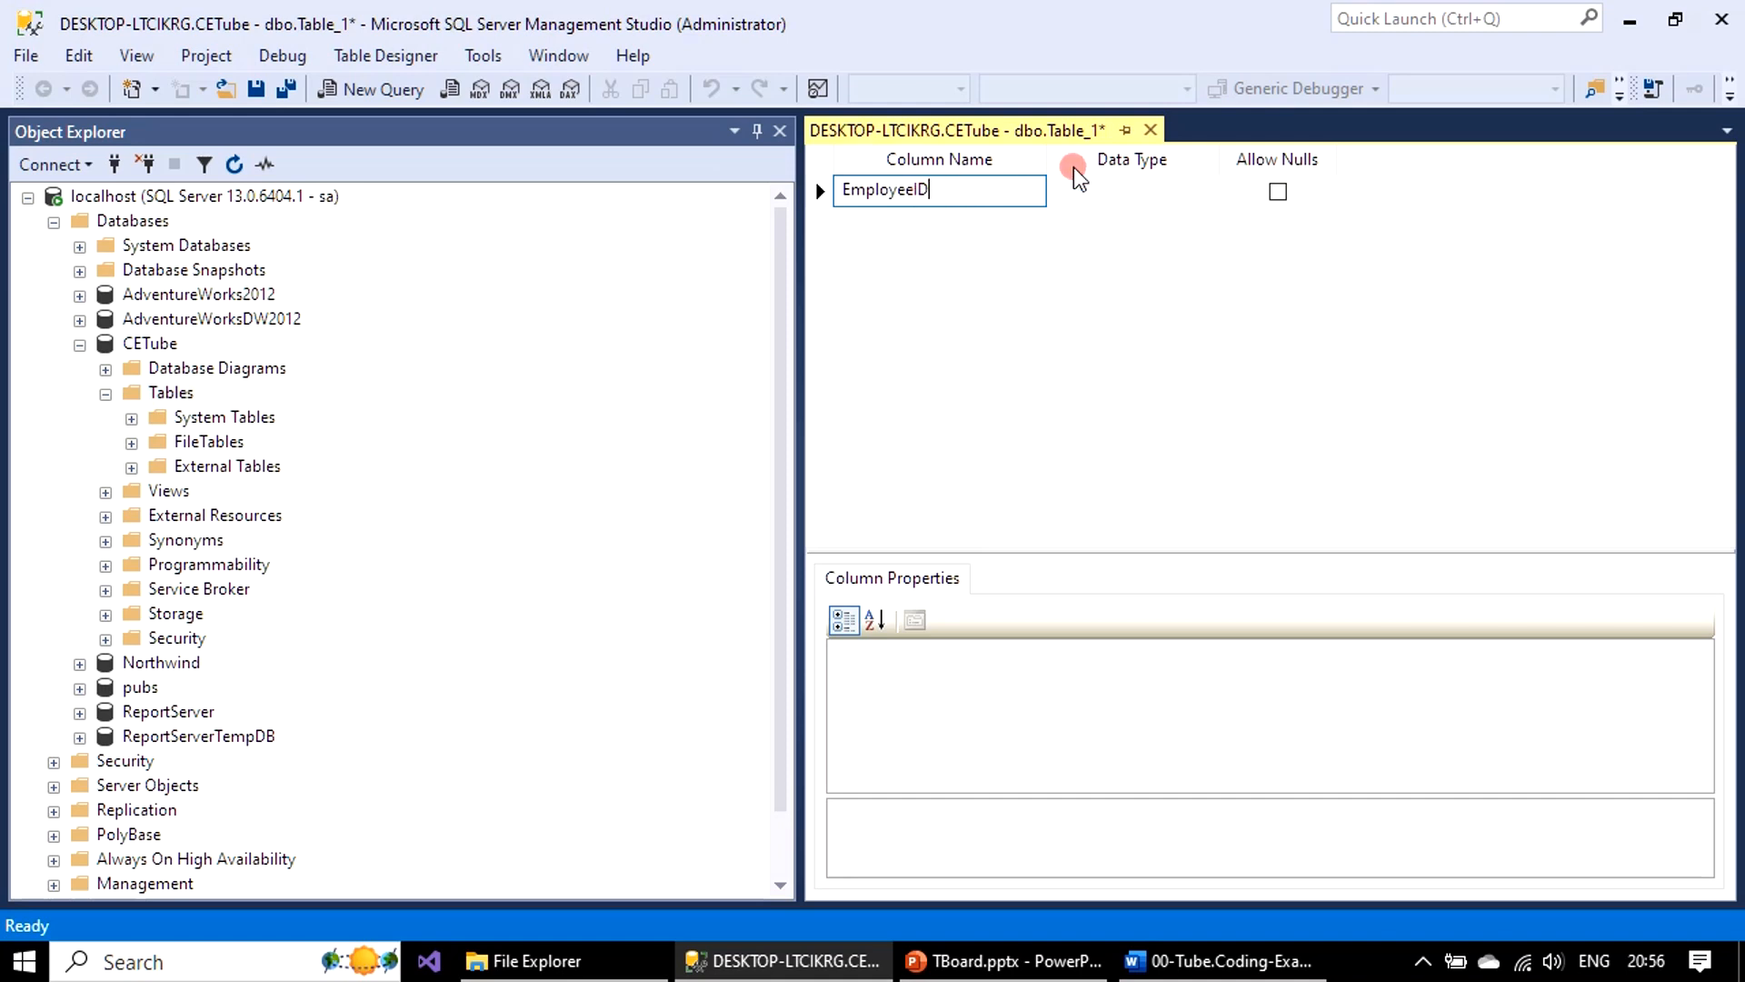
Step: Define the EmployeeID column with the smallint data type and disallow nulls
left_click(1118, 189)
left_click(1208, 192)
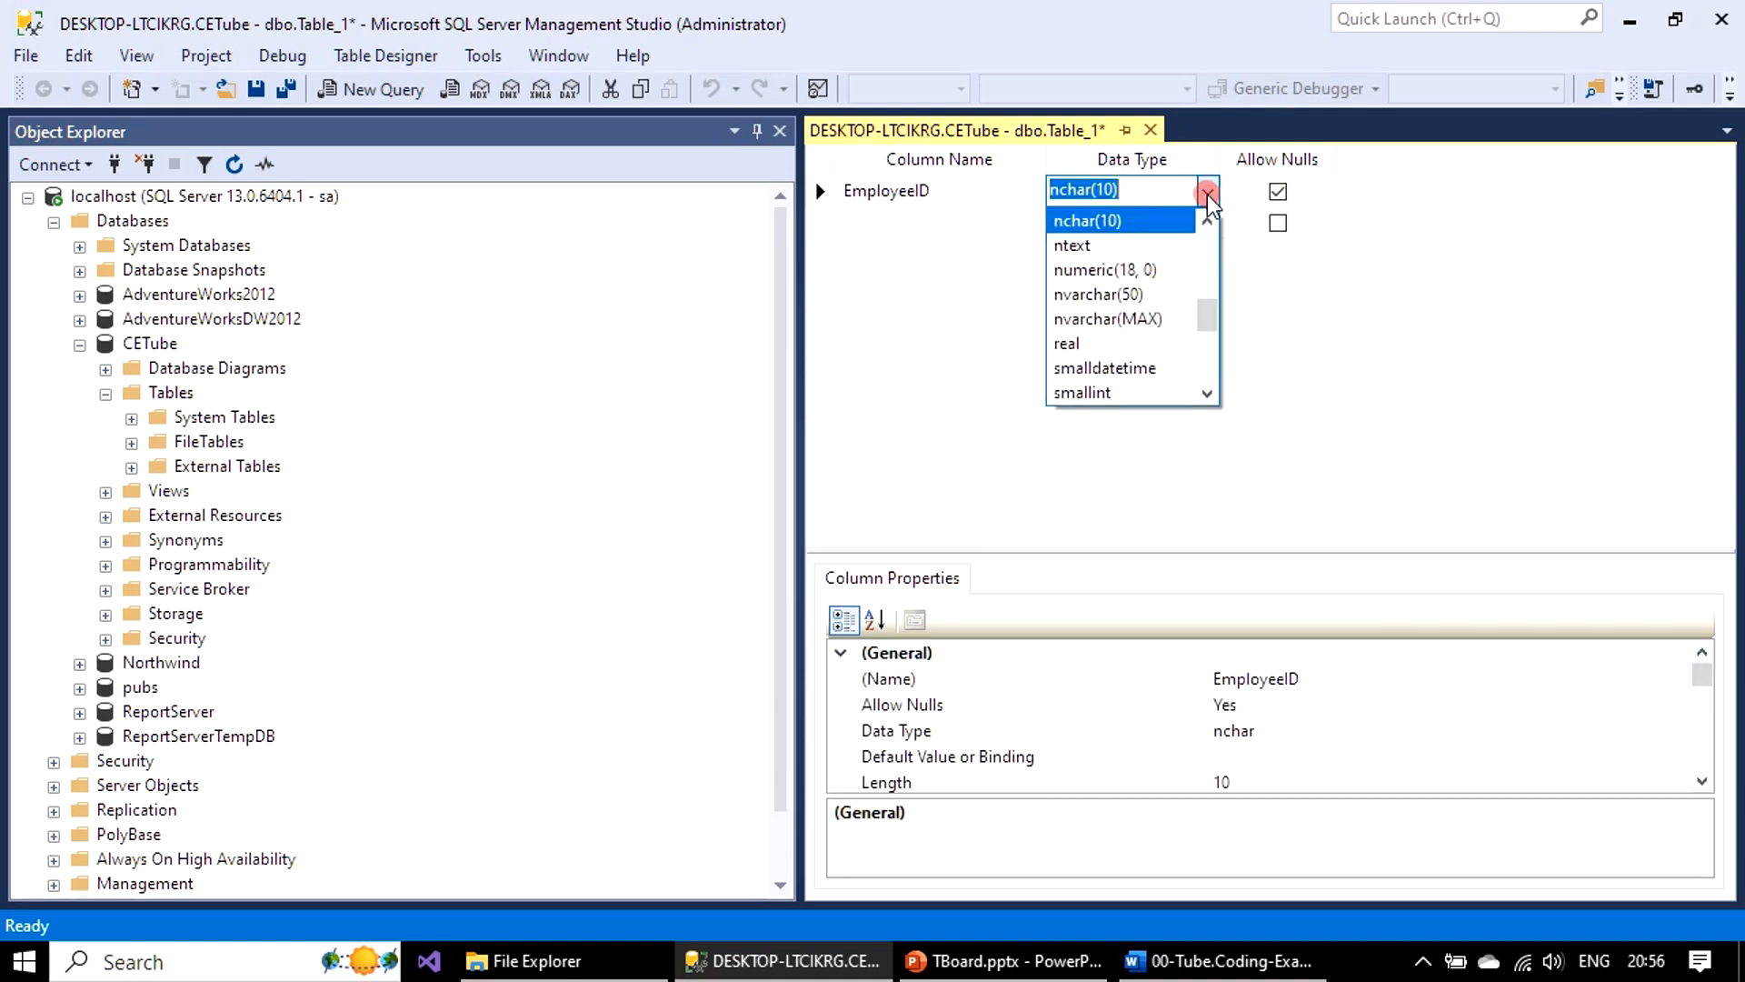
left_click(1130, 398)
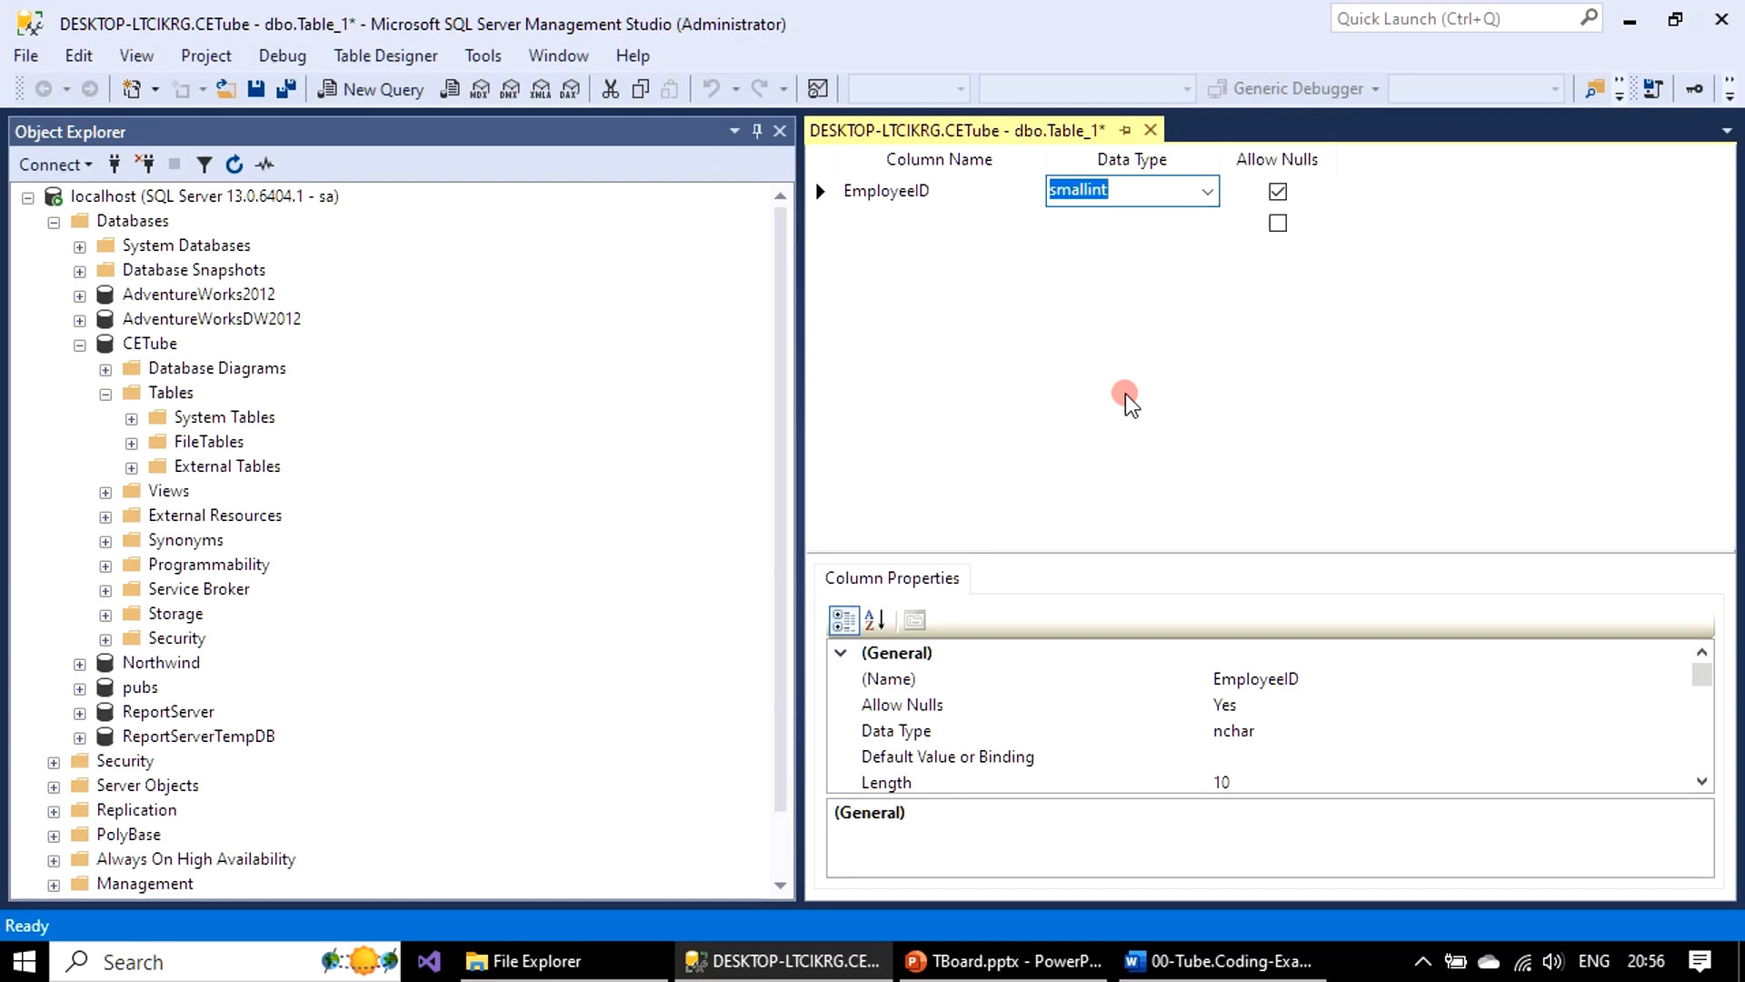
left_click(1278, 192)
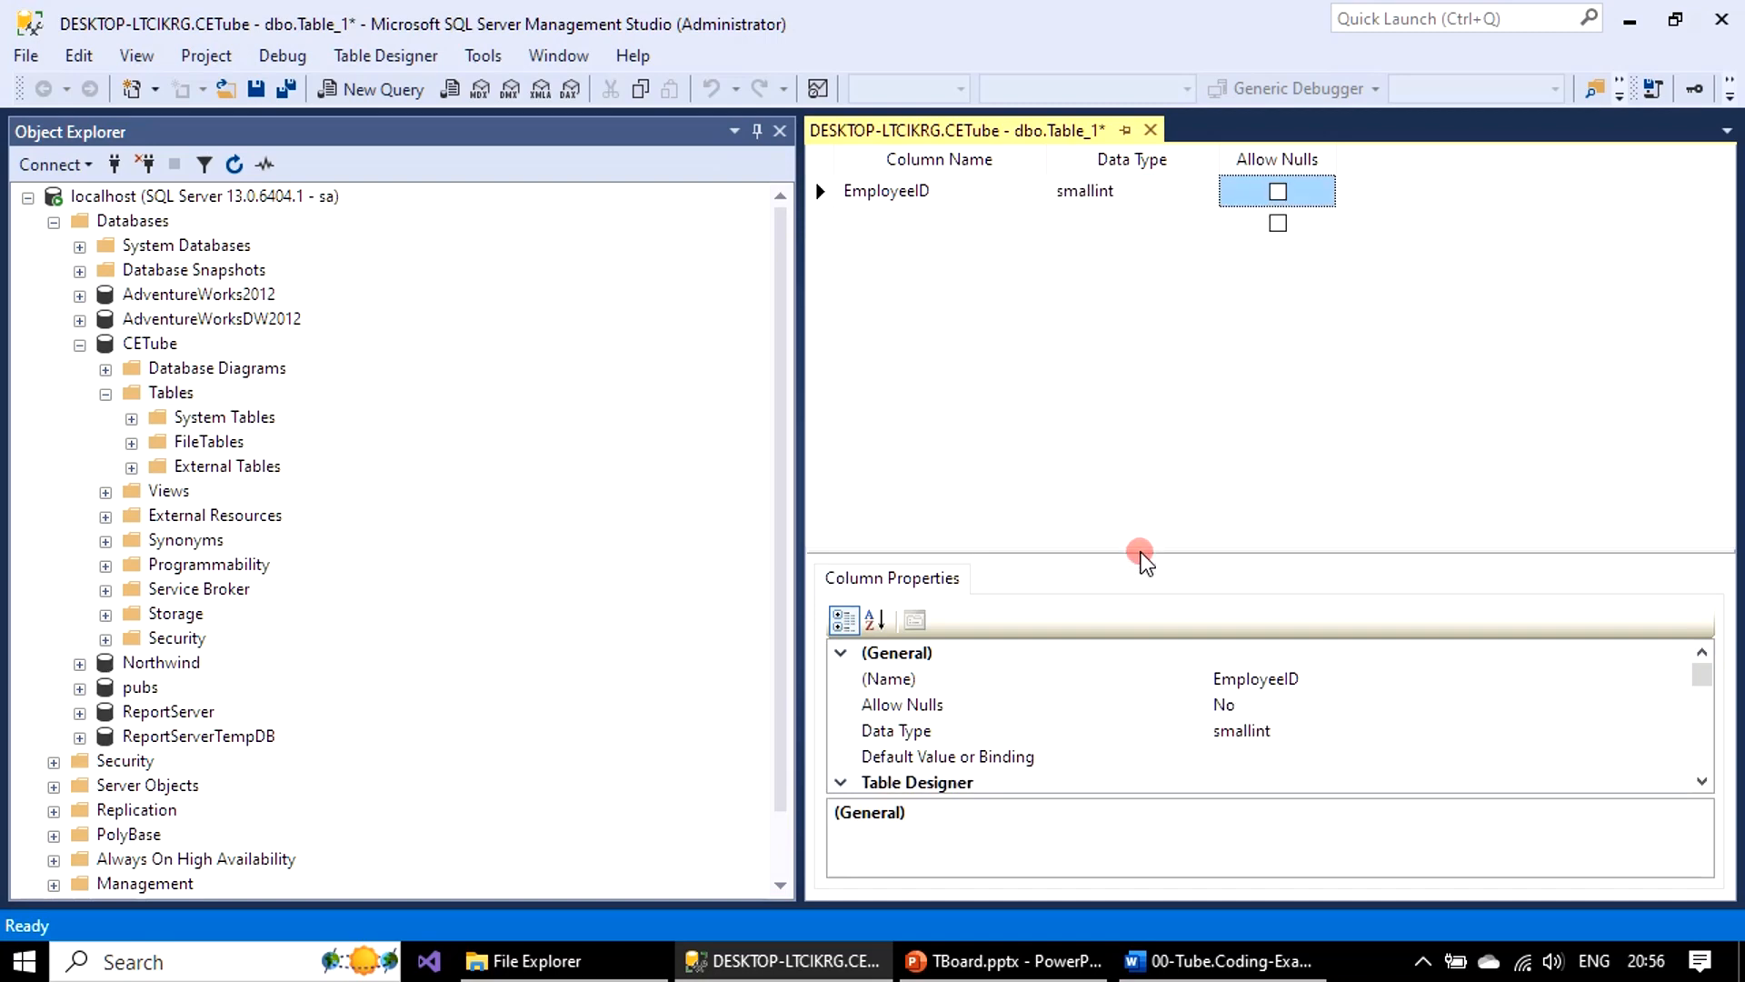
Step: Make EmployeeID an identity column by setting Is Identity to Yes in its Identity Specification
left_click_drag(1137, 552, 1131, 336)
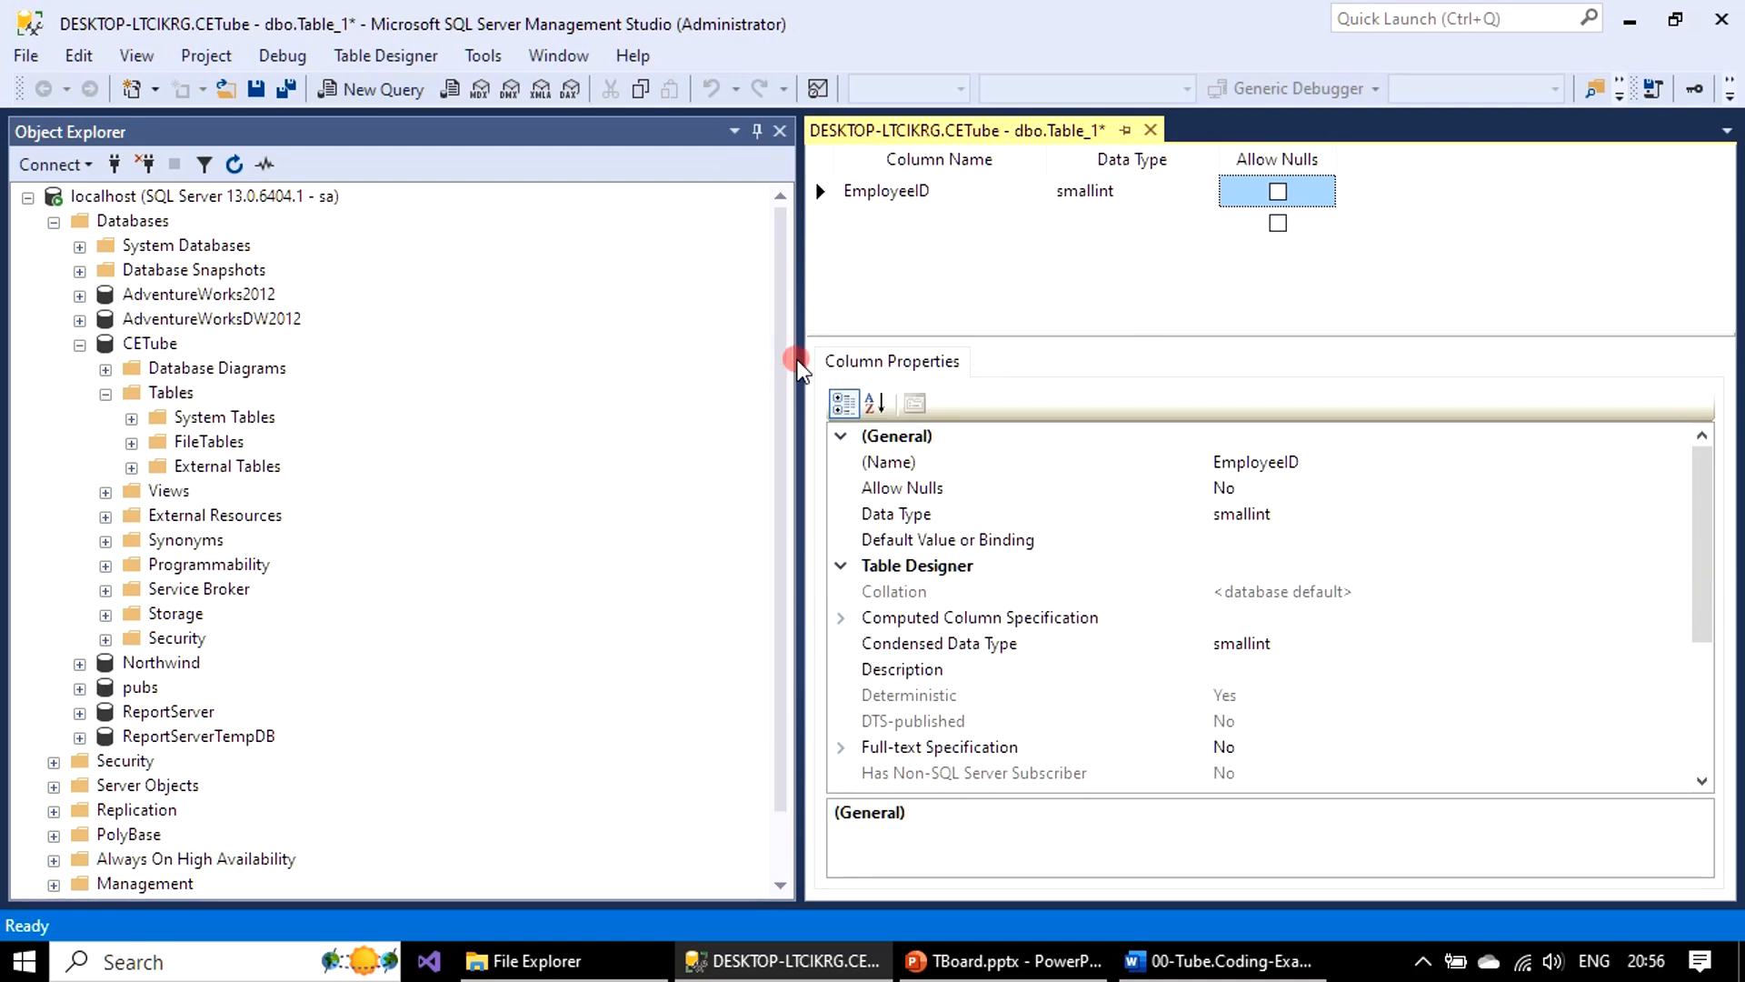
left_click_drag(804, 364, 511, 353)
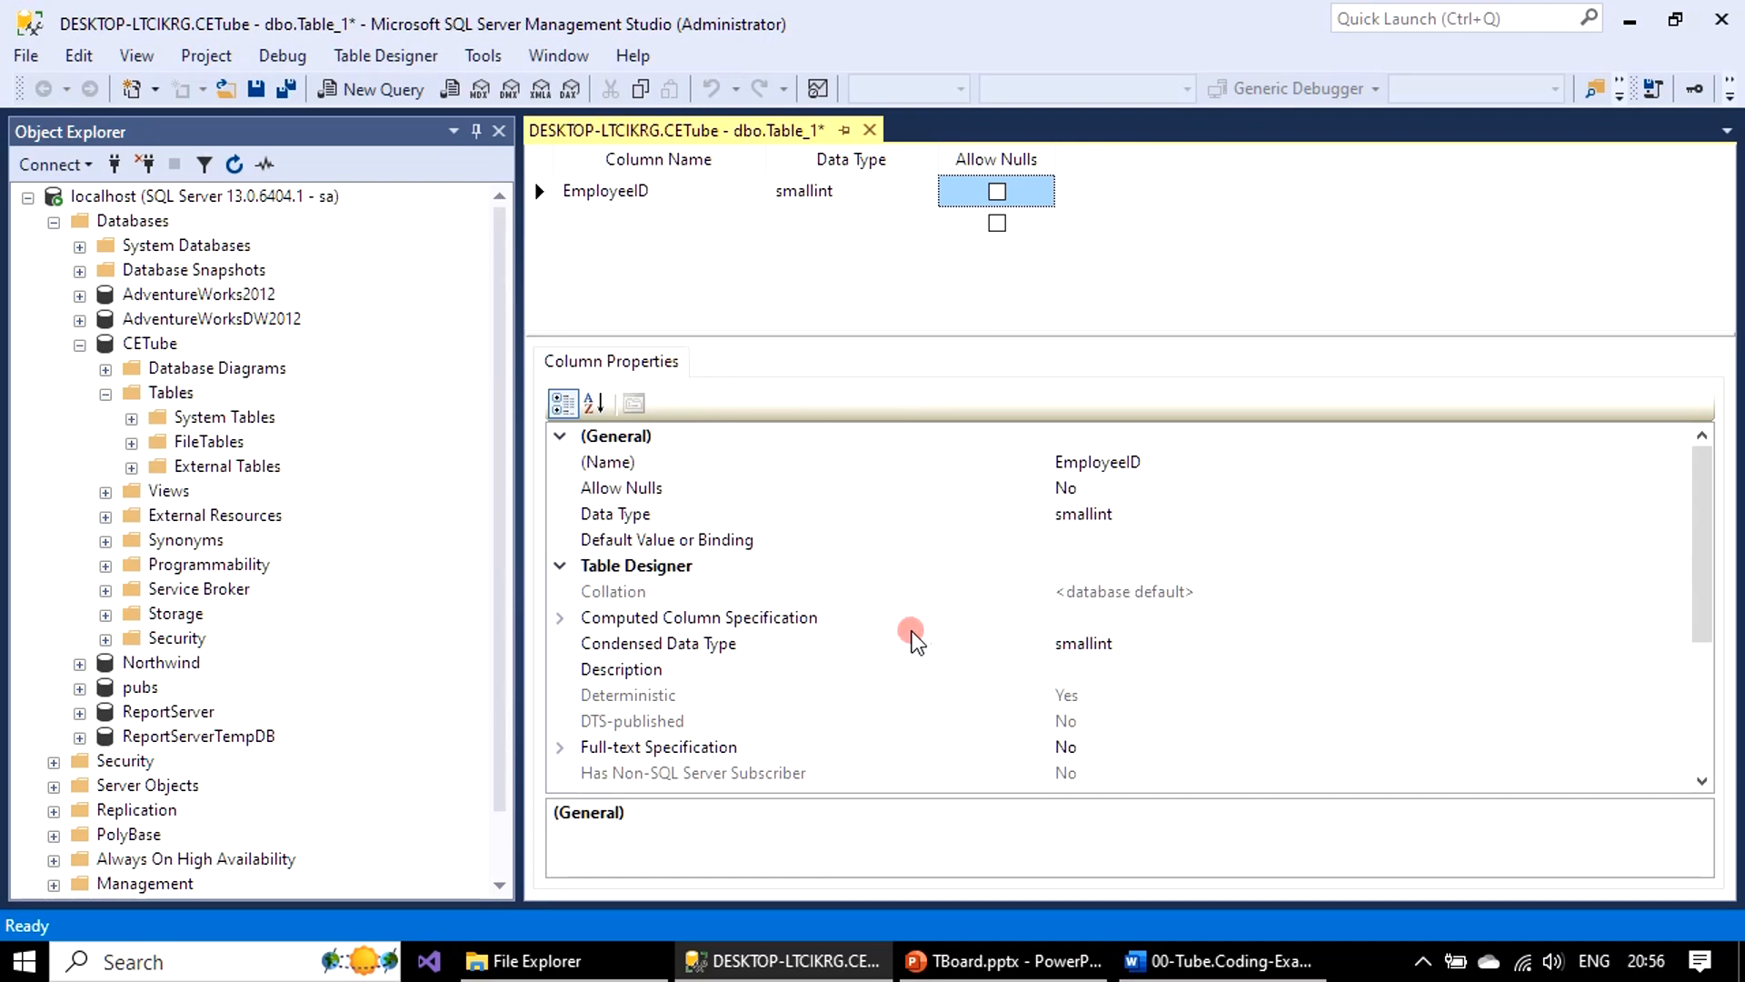
scroll(918, 633, "down", 1)
scroll(918, 632, "down", 2)
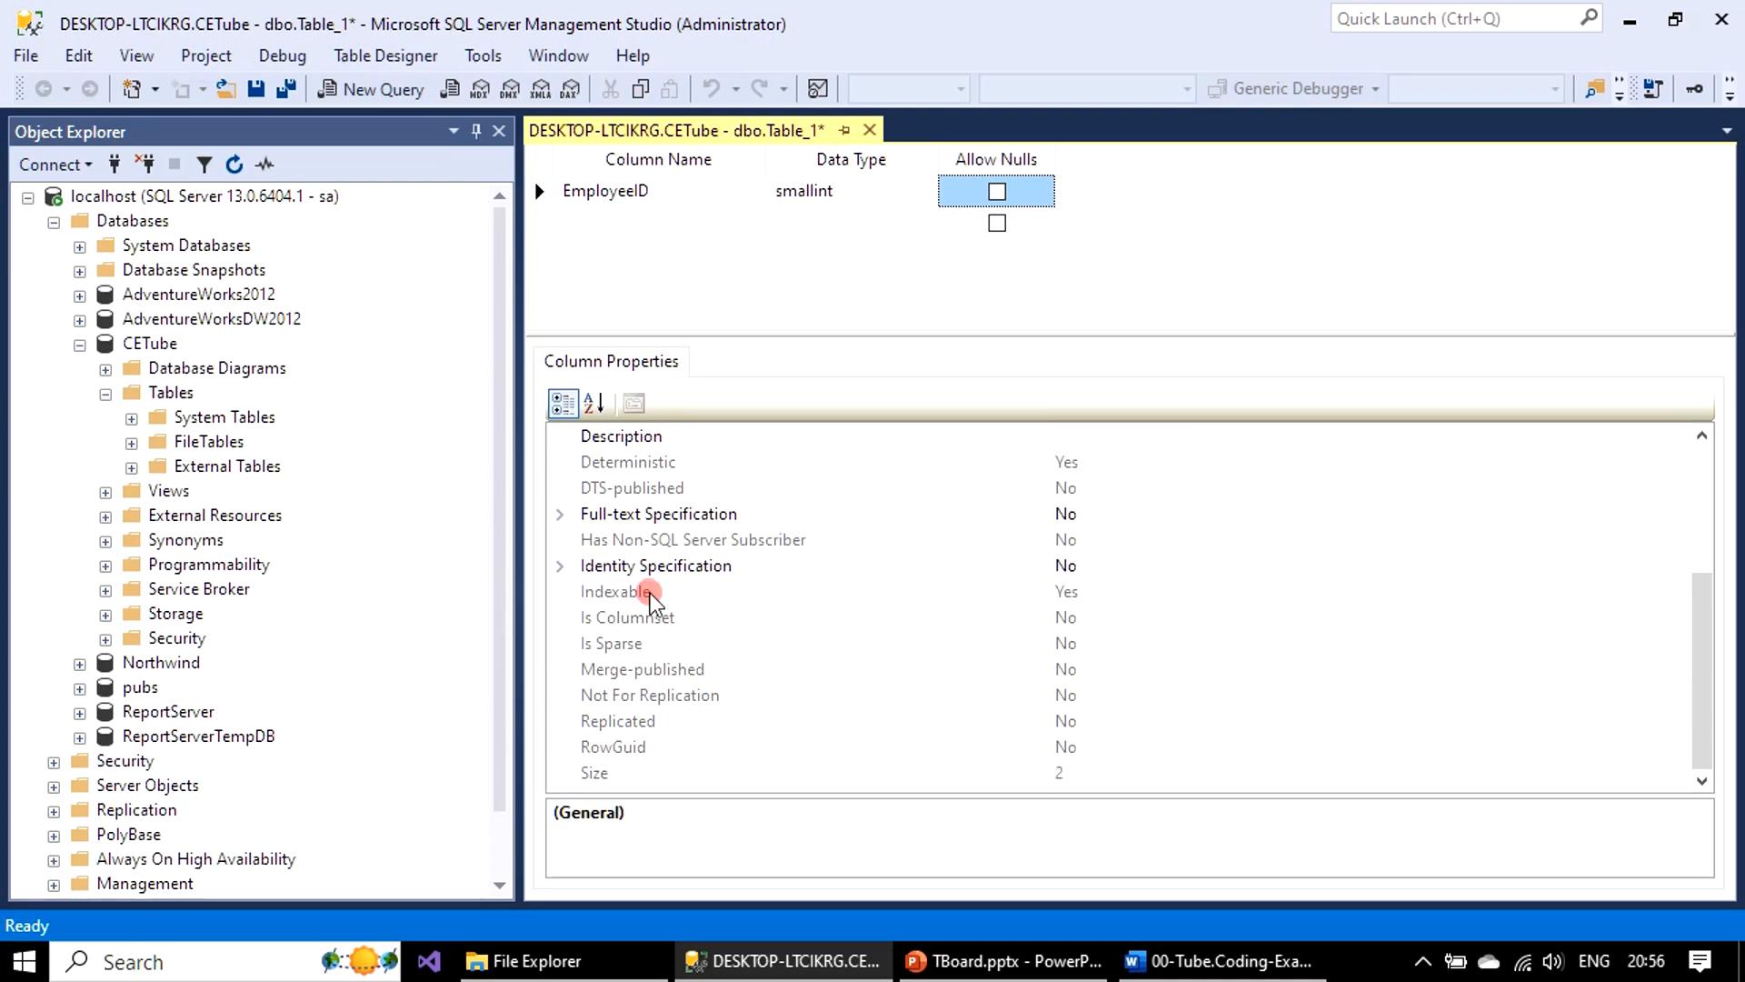
left_click(562, 568)
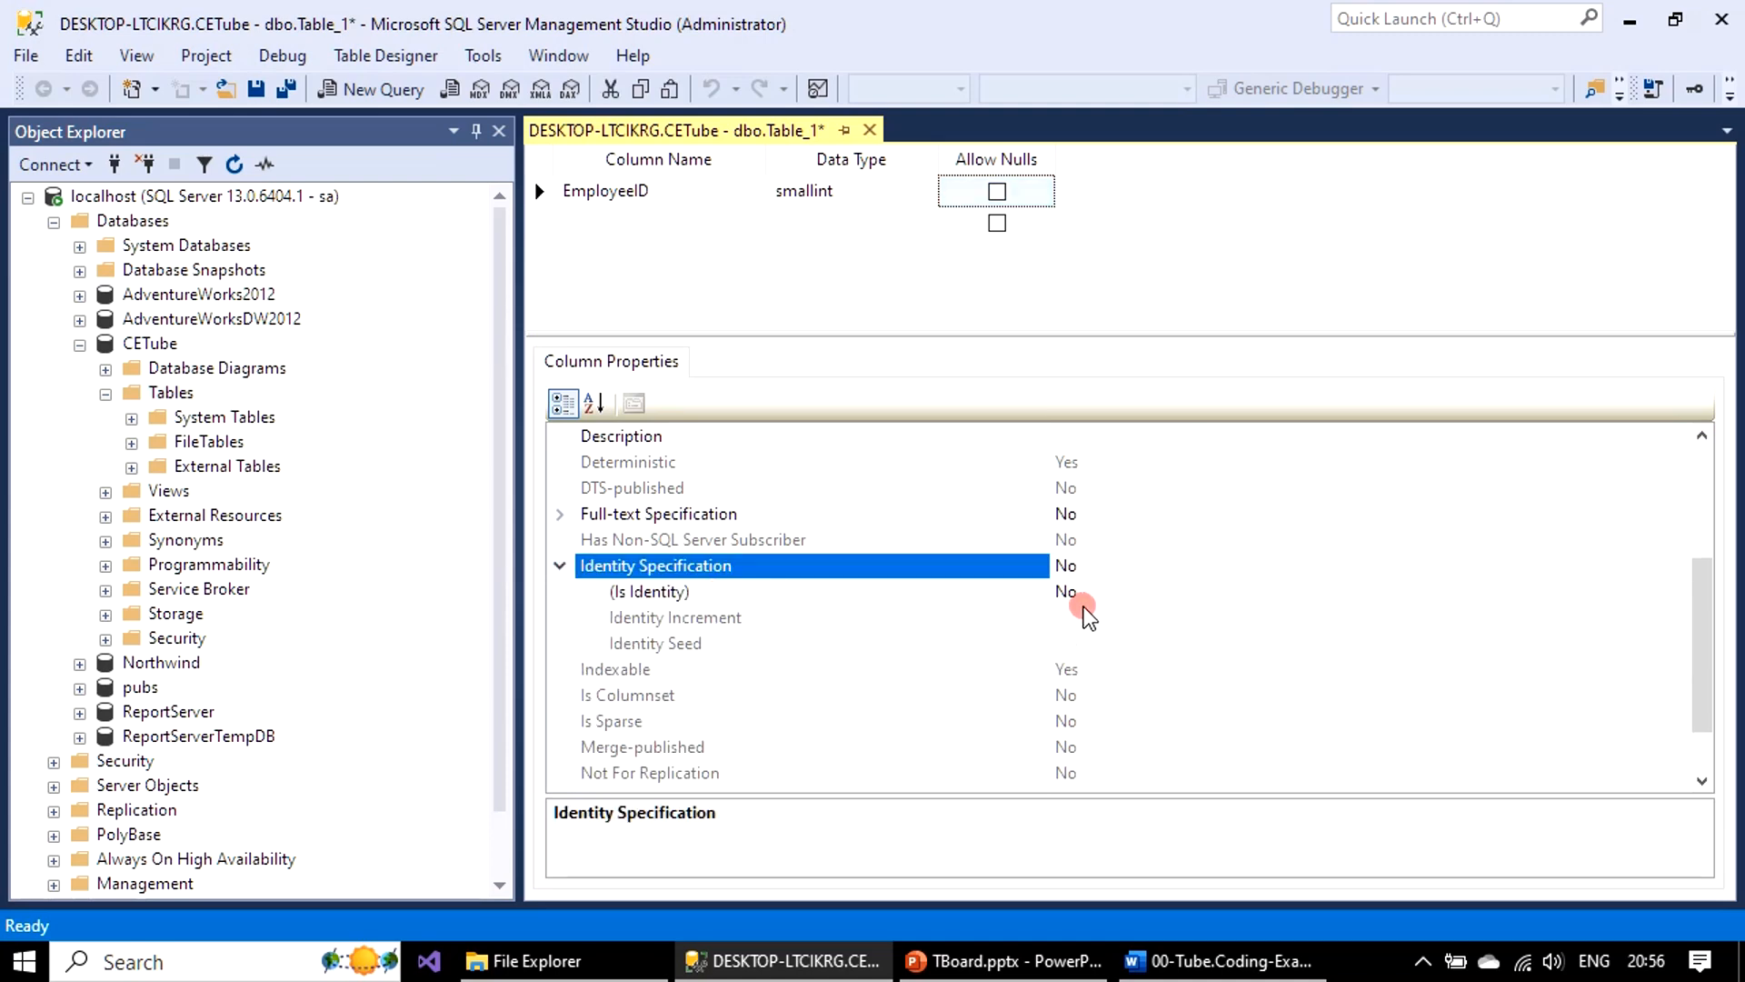
left_click(1091, 593)
left_click(1678, 591)
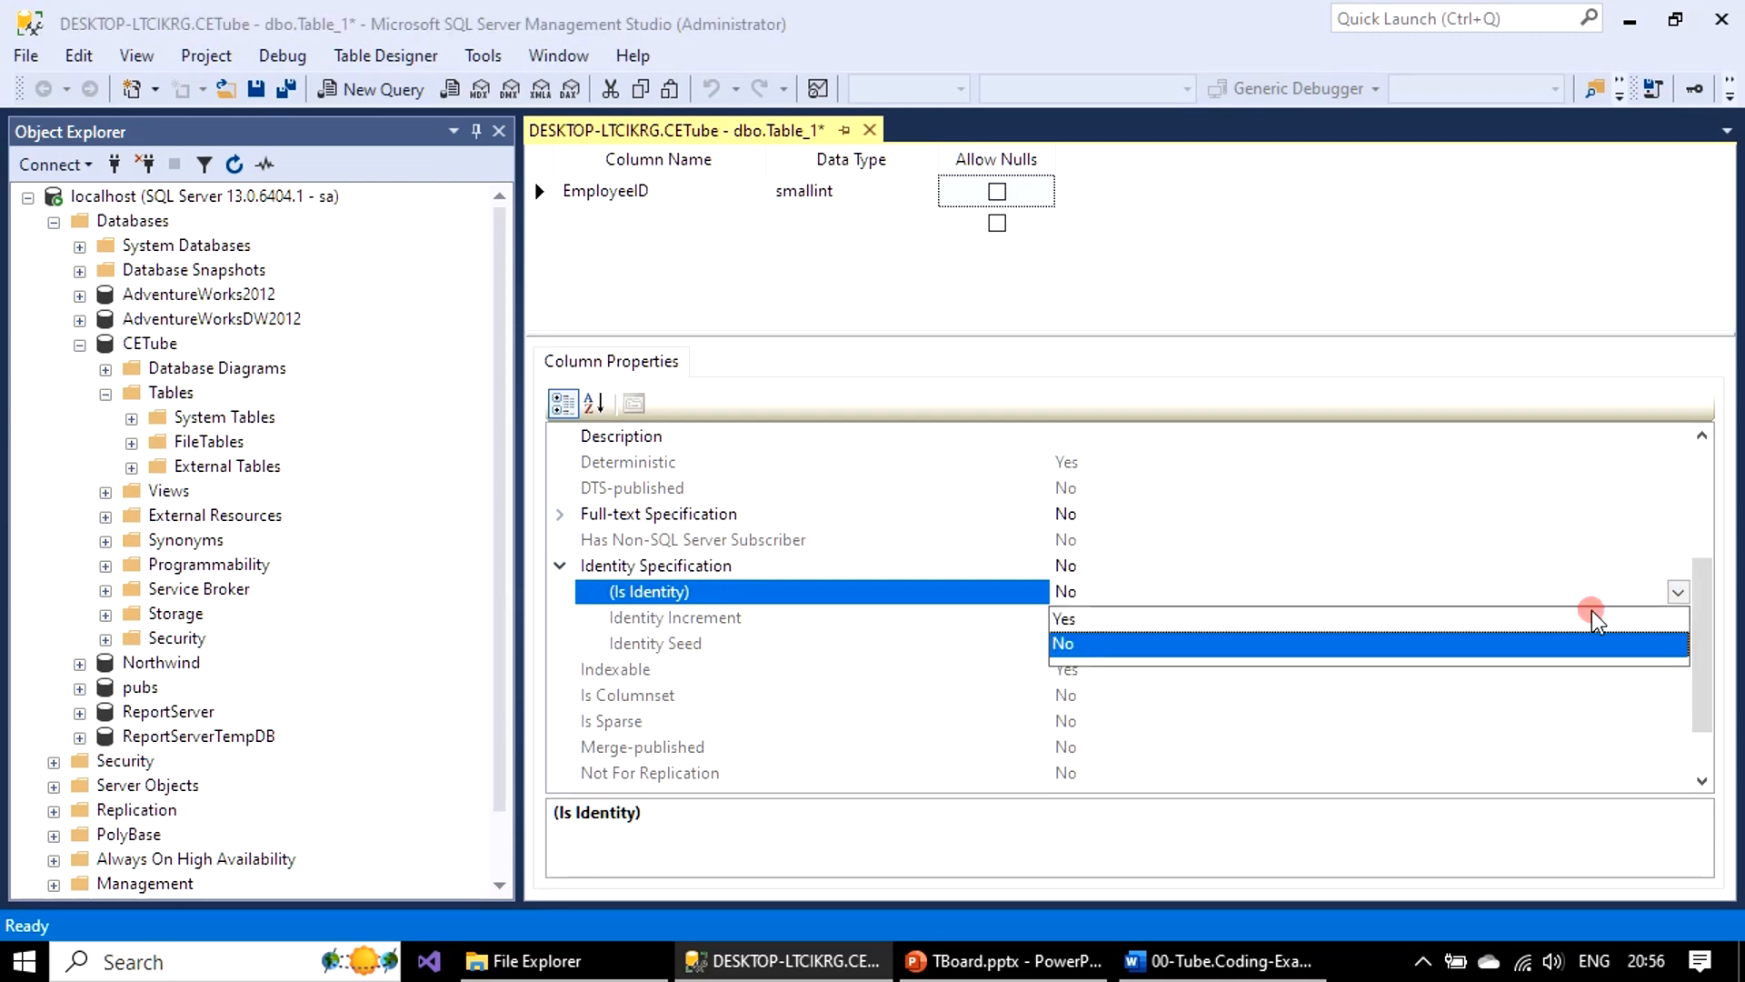
left_click(1072, 619)
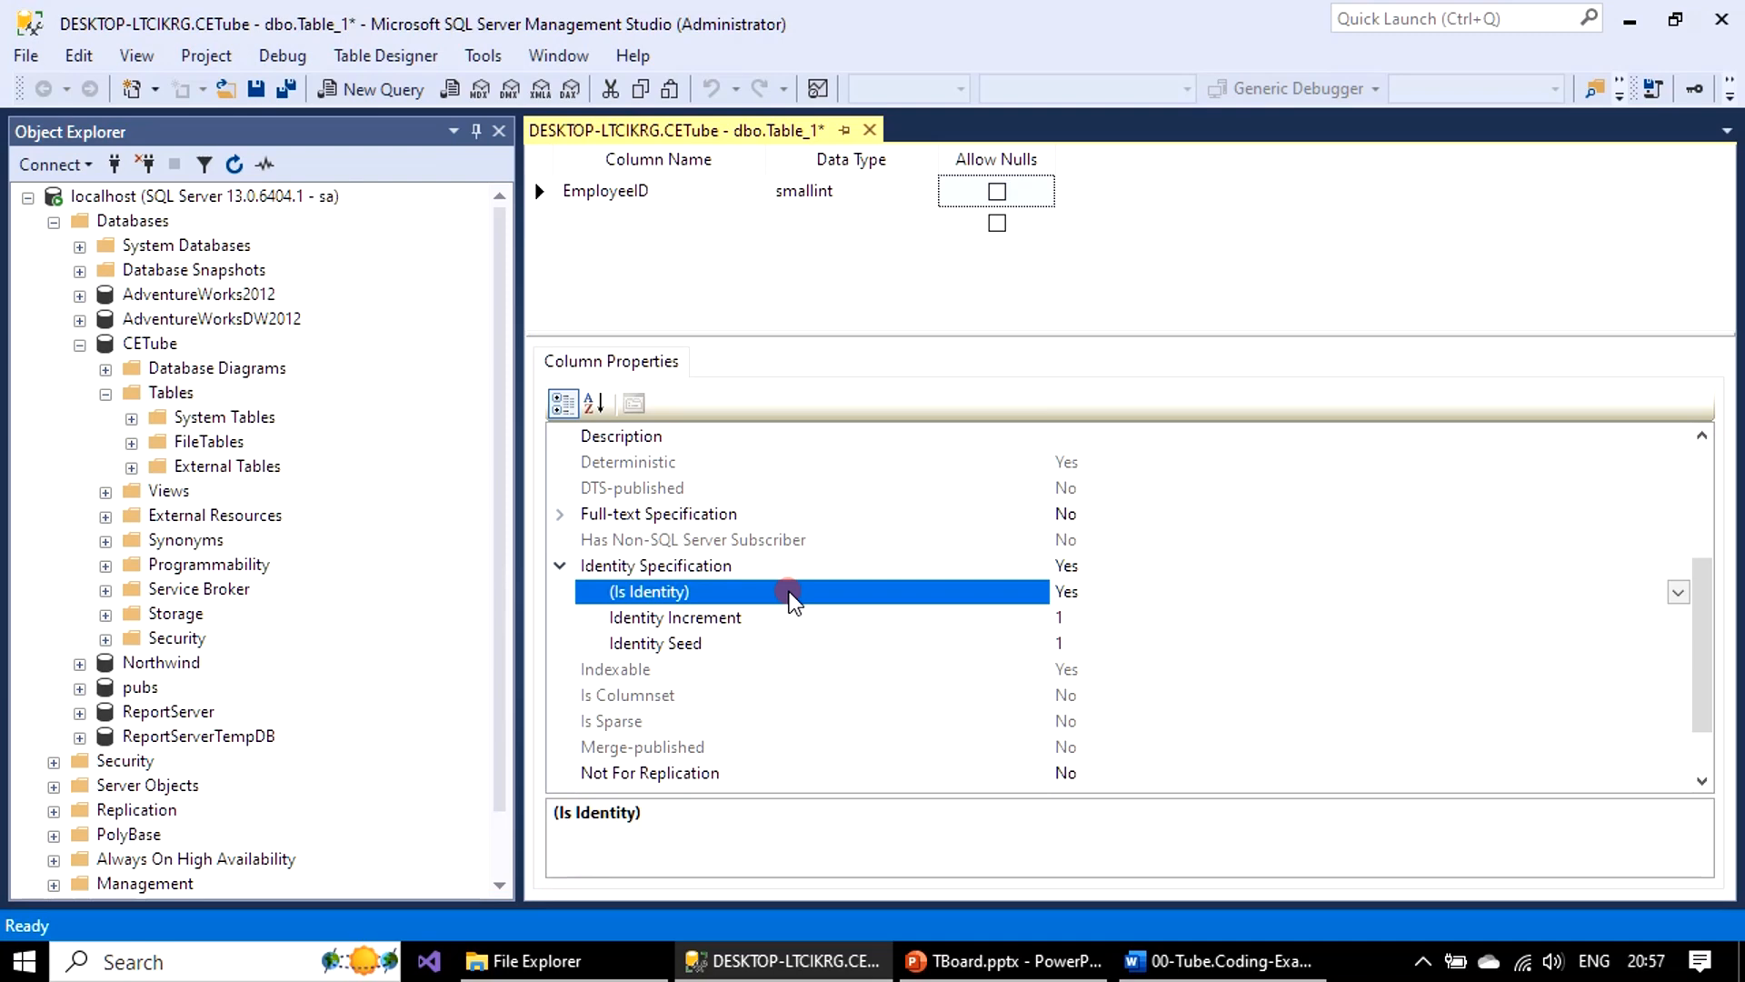
left_click(788, 643)
left_click(1096, 645)
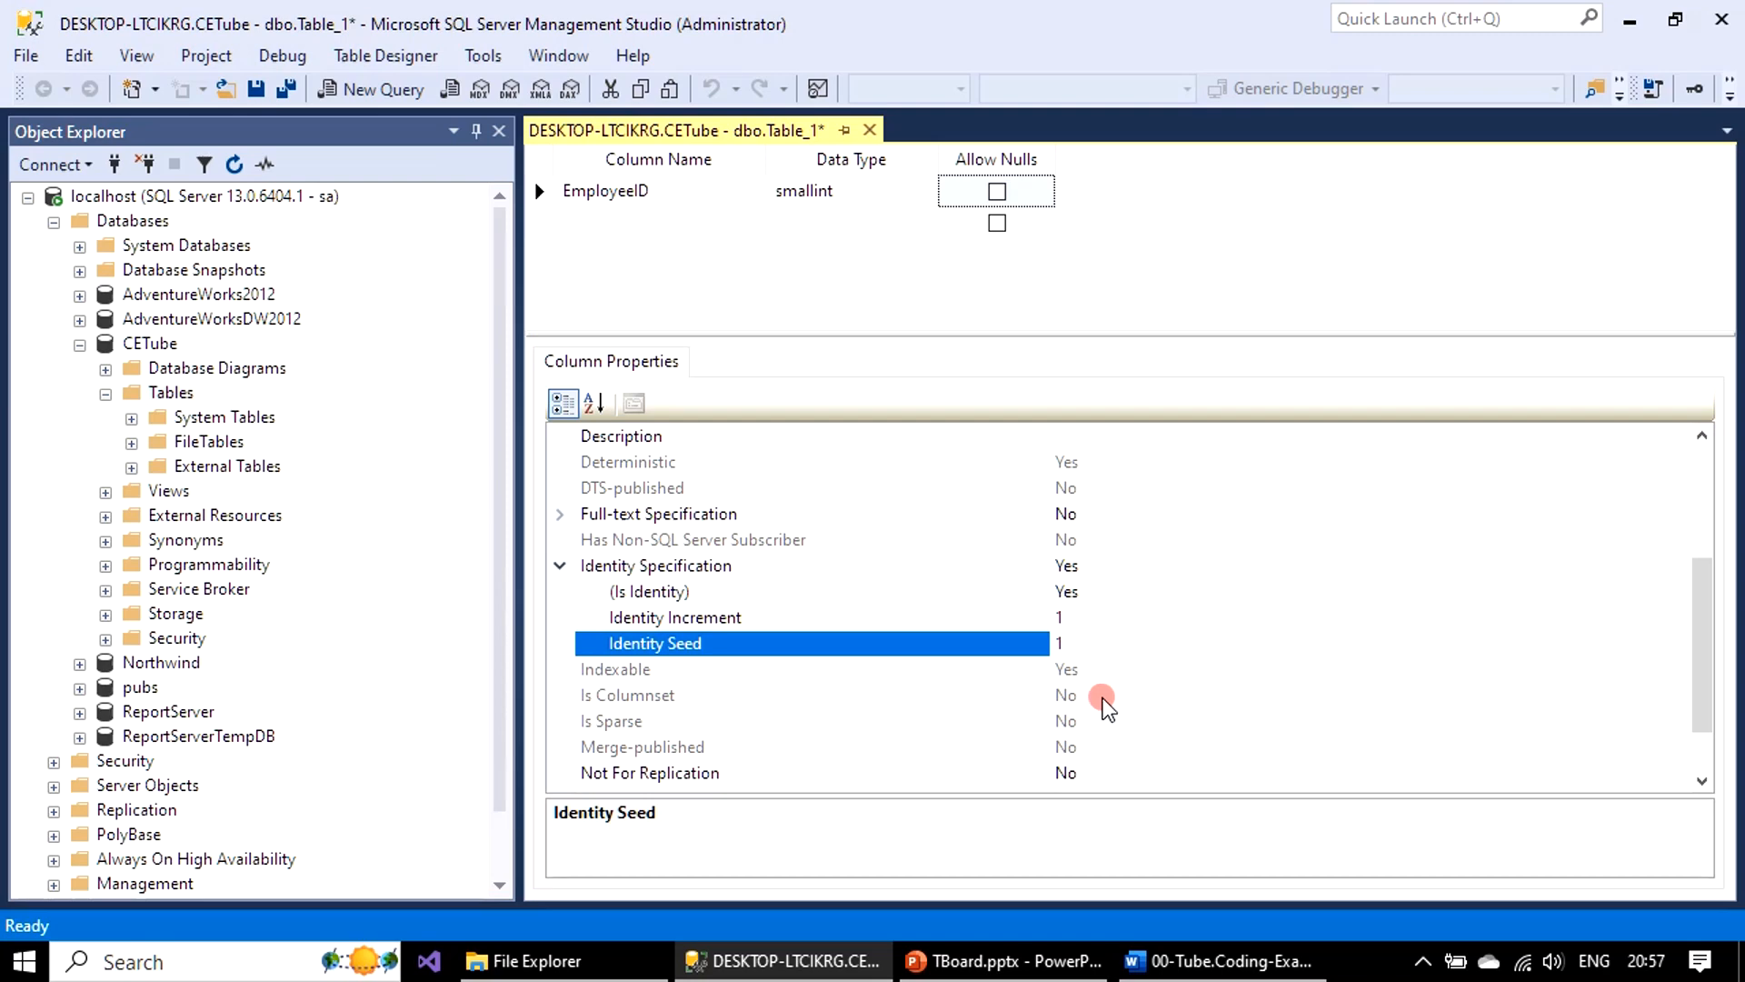
left_click(1377, 973)
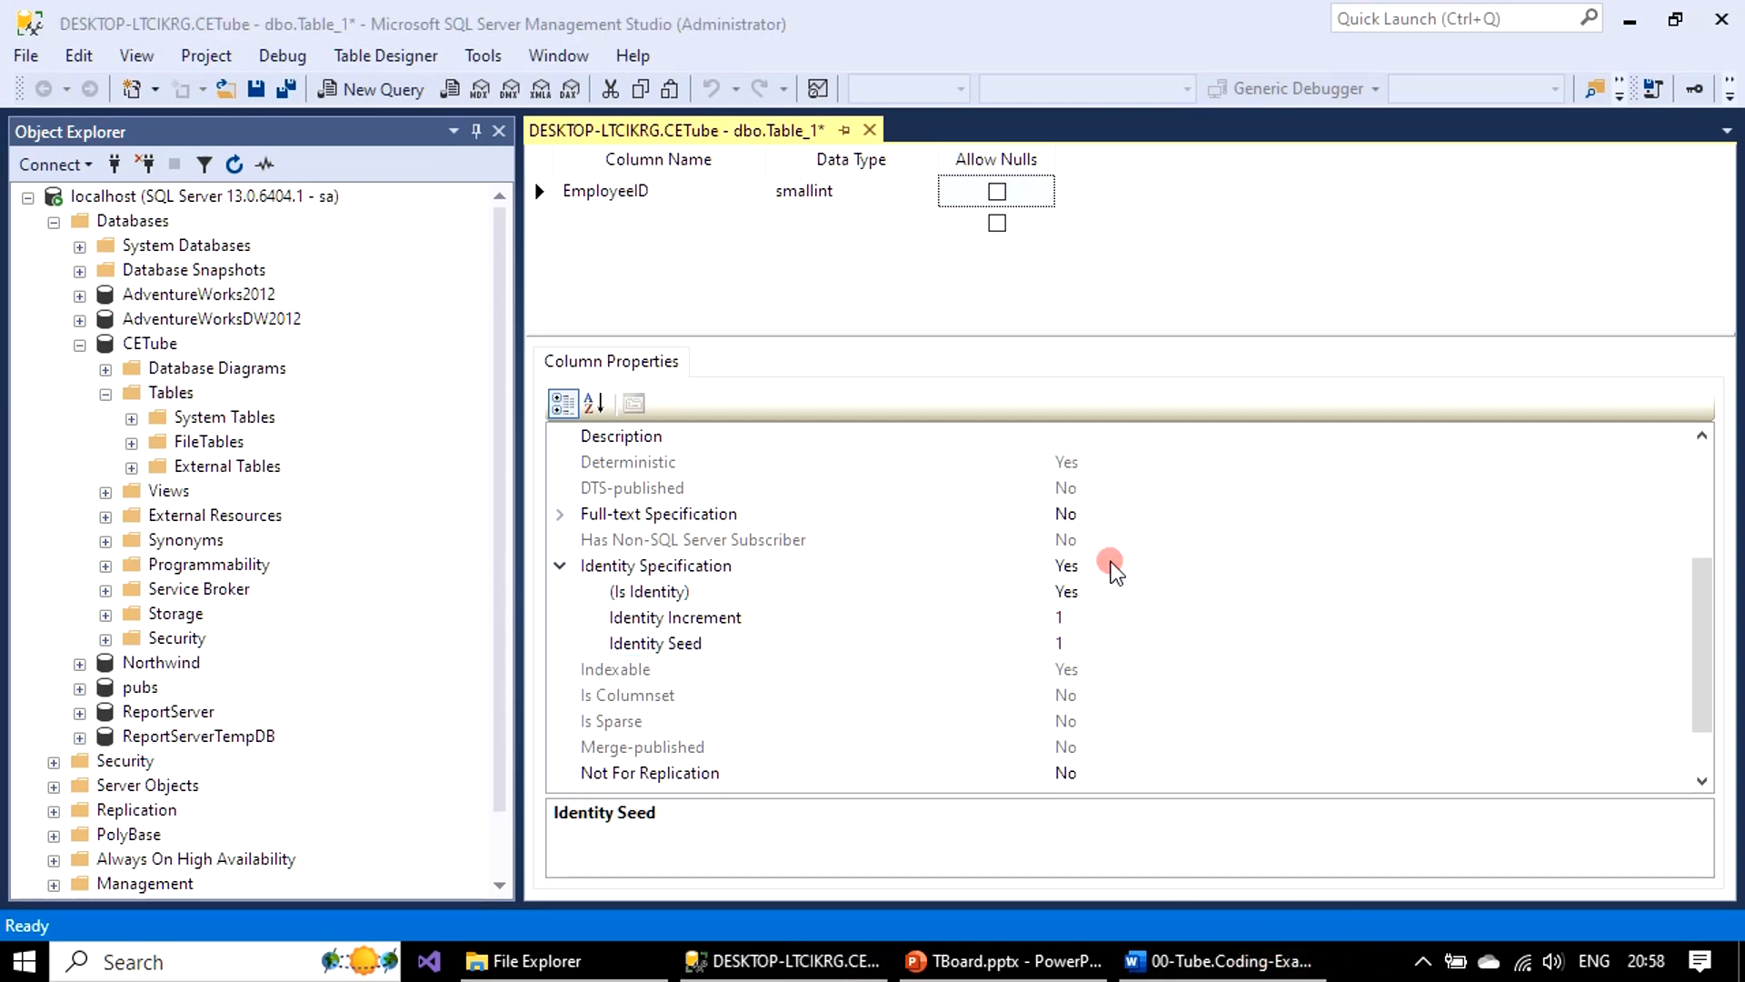
Step: Add a second column named FullName below EmployeeID
left_click_drag(776, 338, 782, 508)
left_click(616, 220)
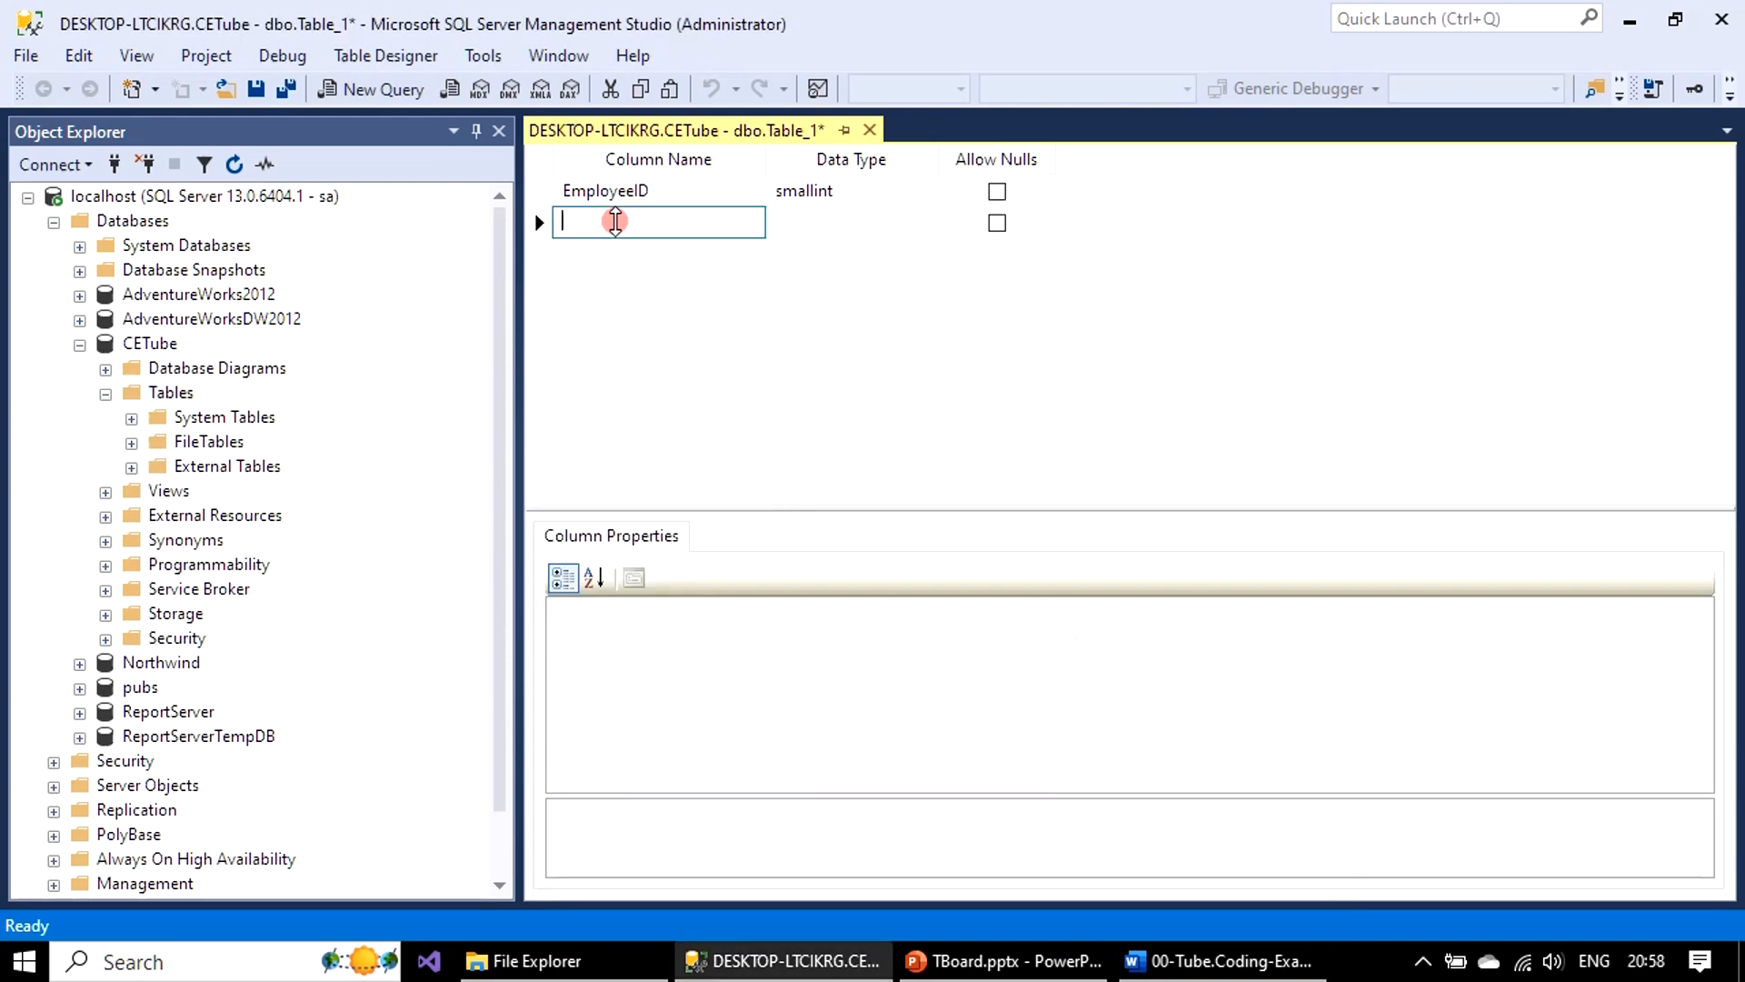
type("Full")
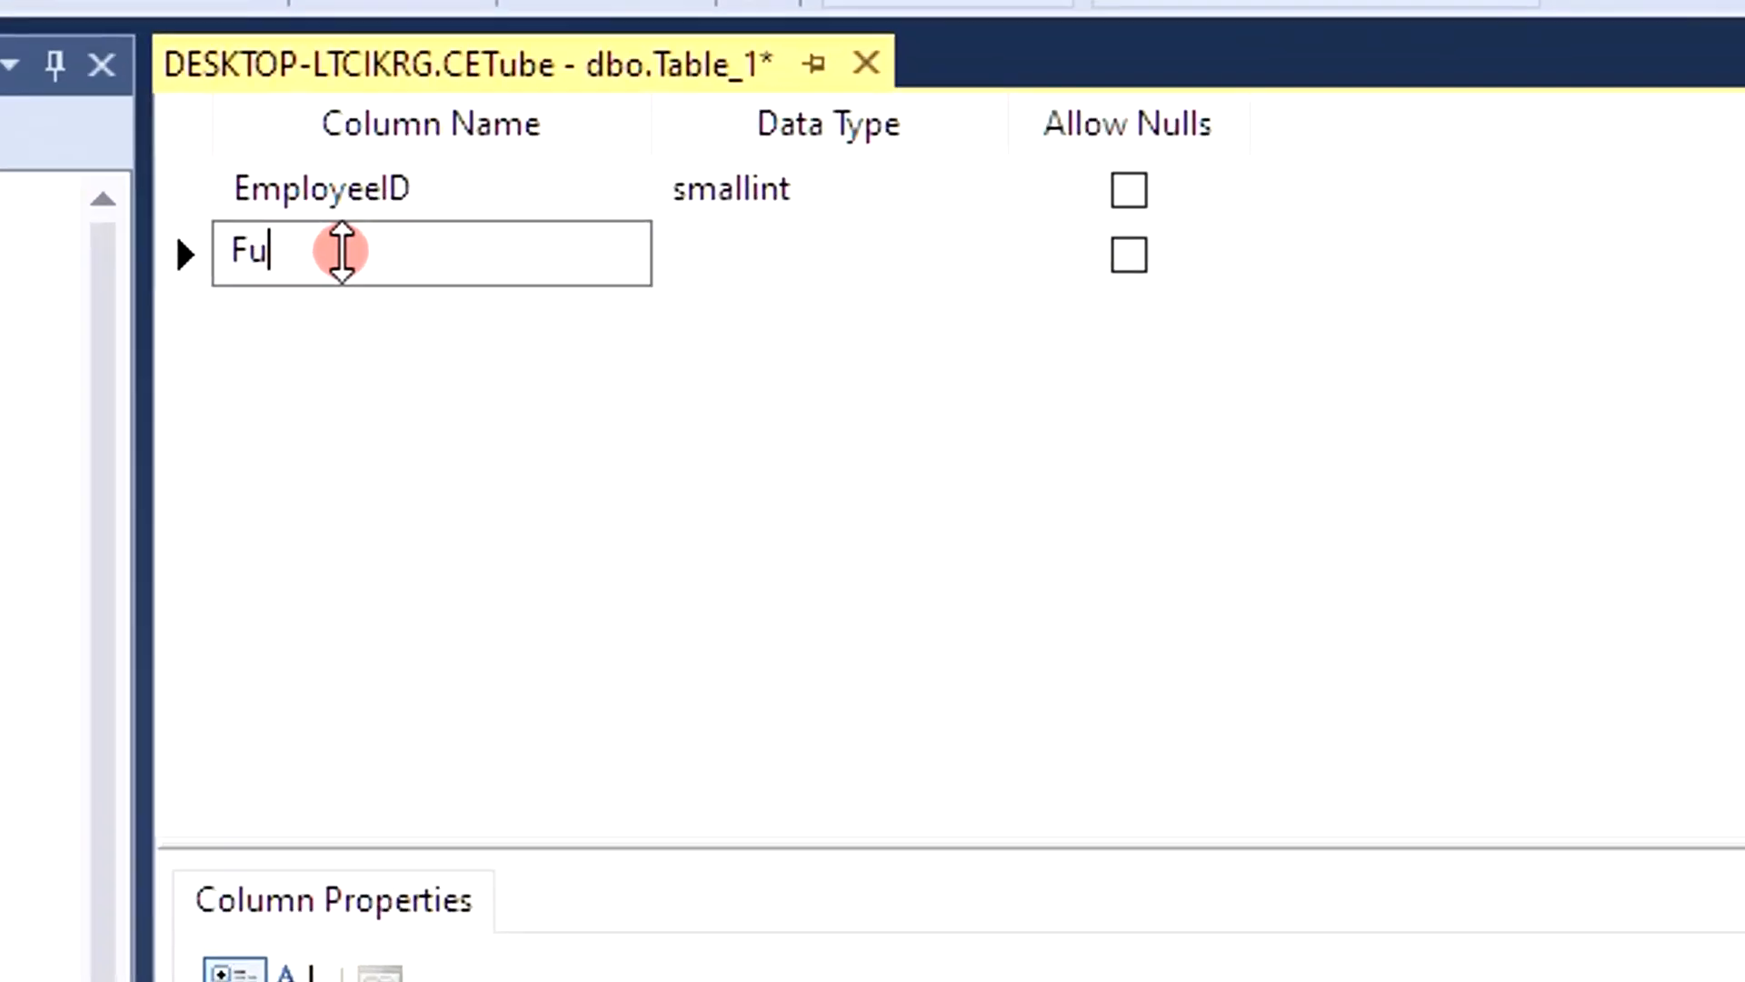
type("Nam")
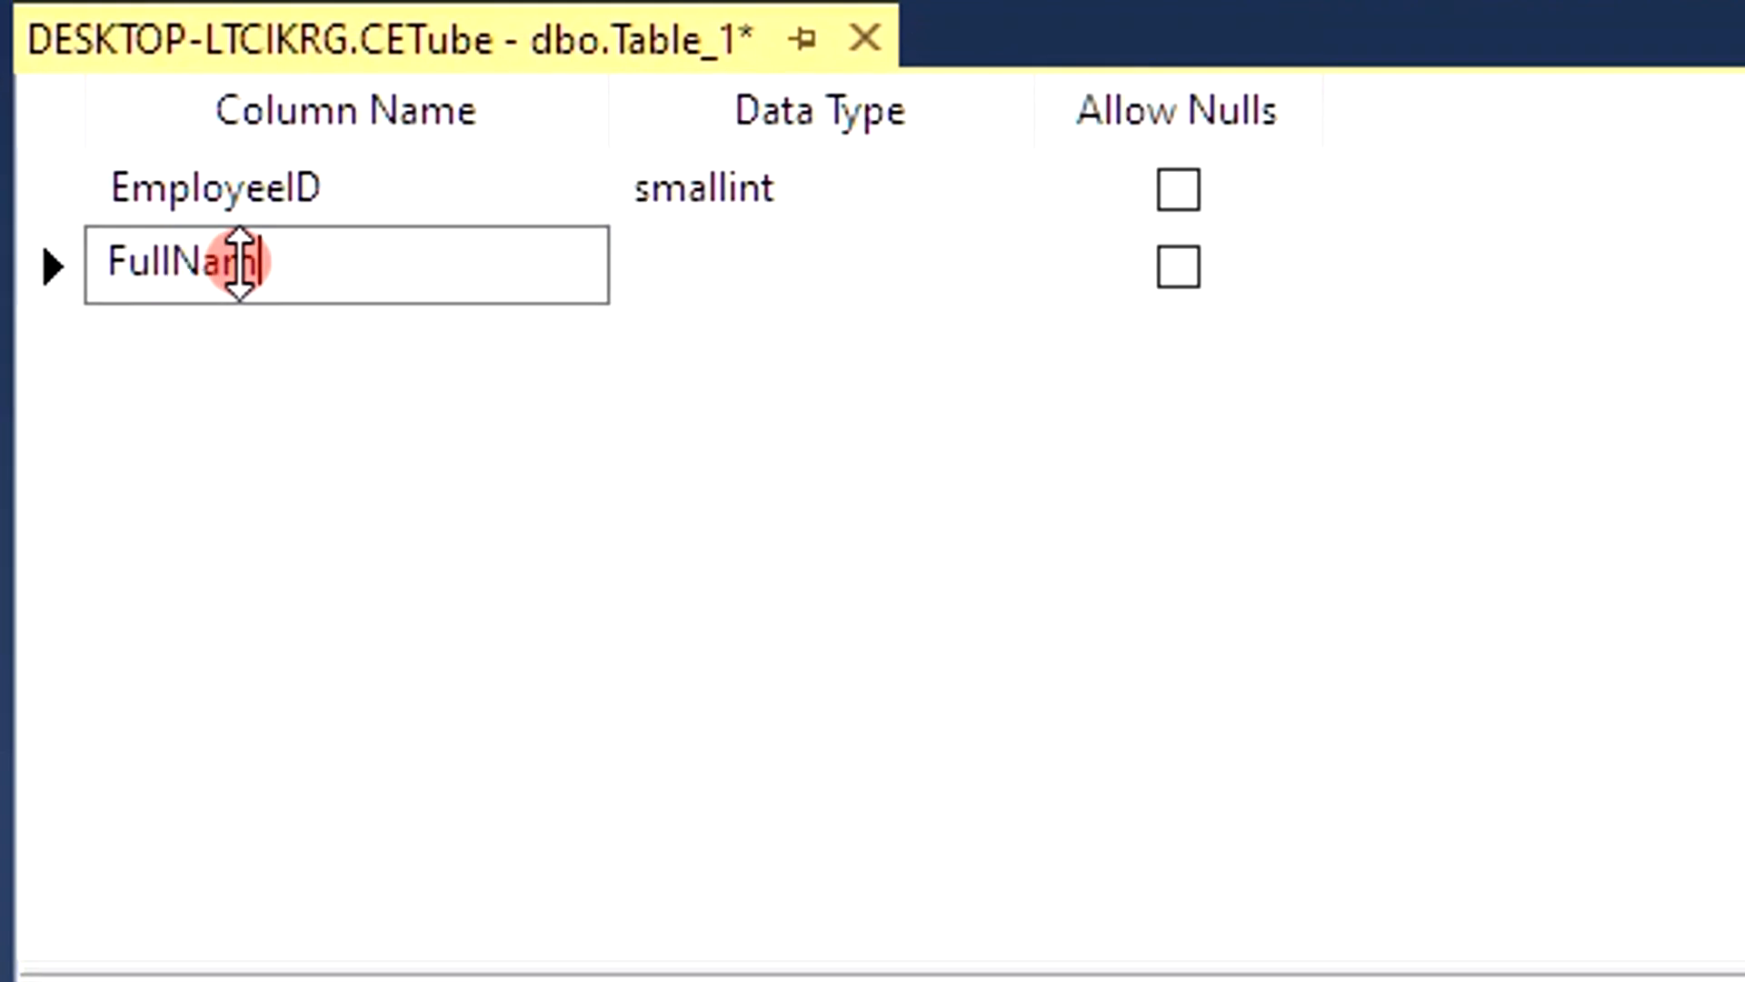
type("e")
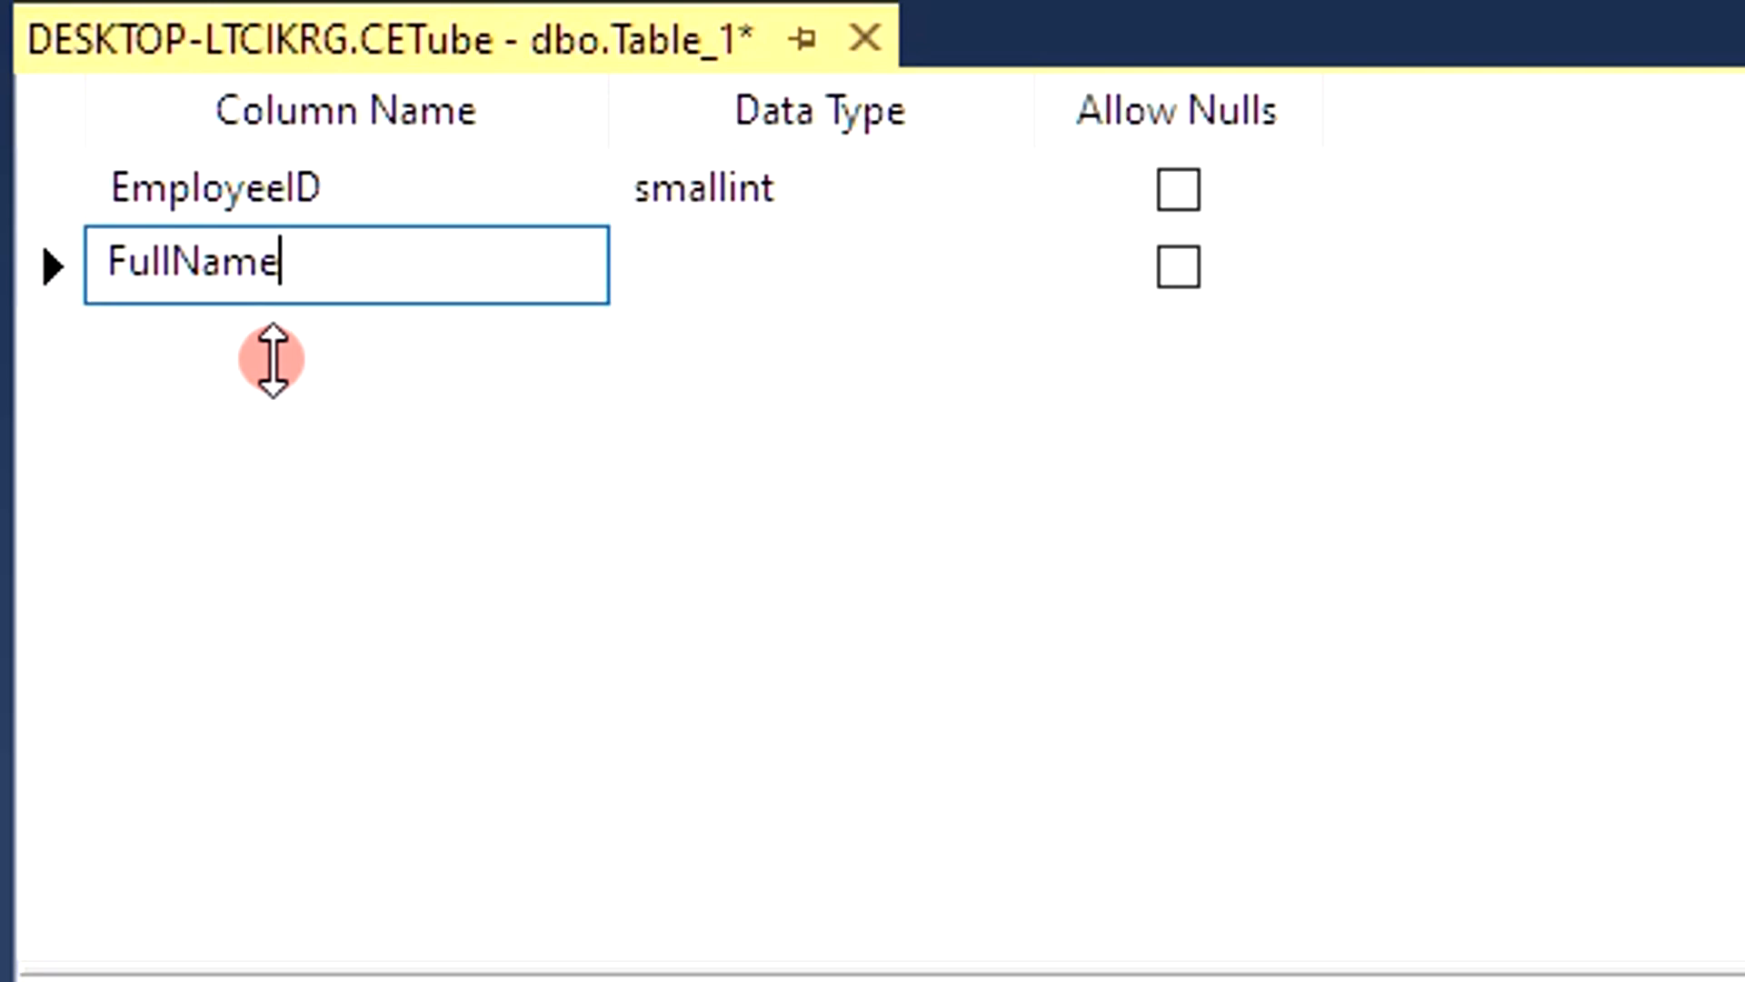
left_click(282, 463)
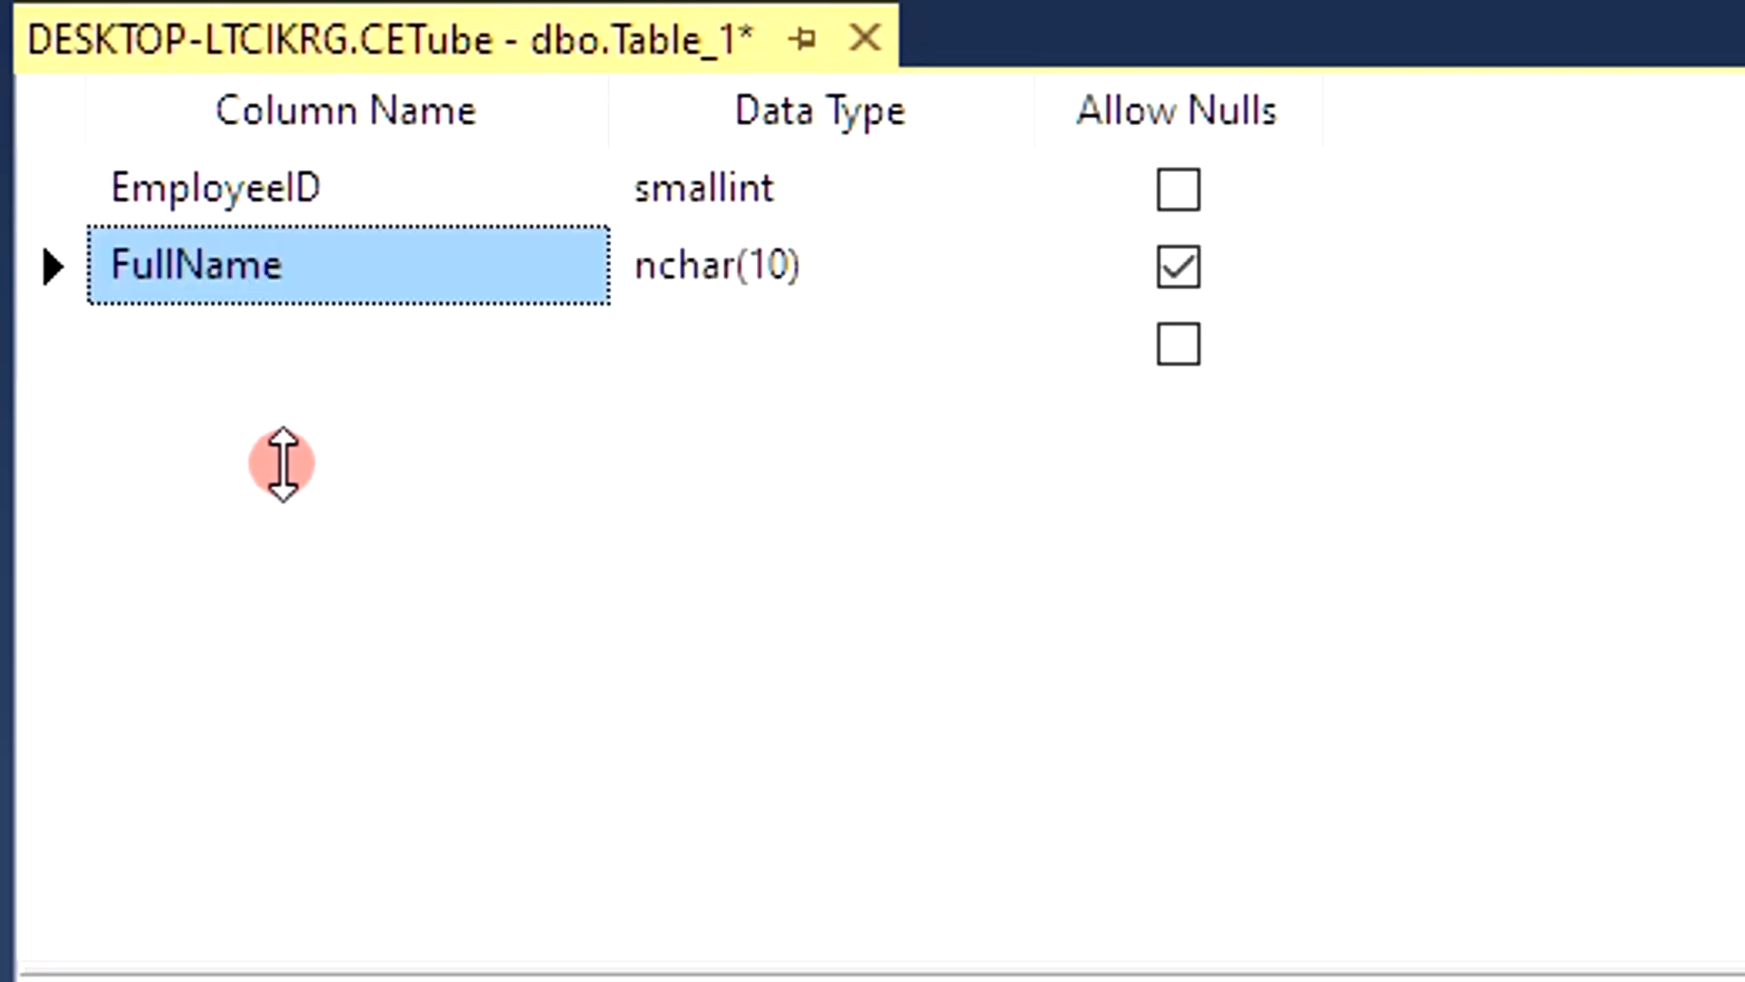
Step: Add two more columns named CountryCode and DOB below FullName
left_click(235, 350)
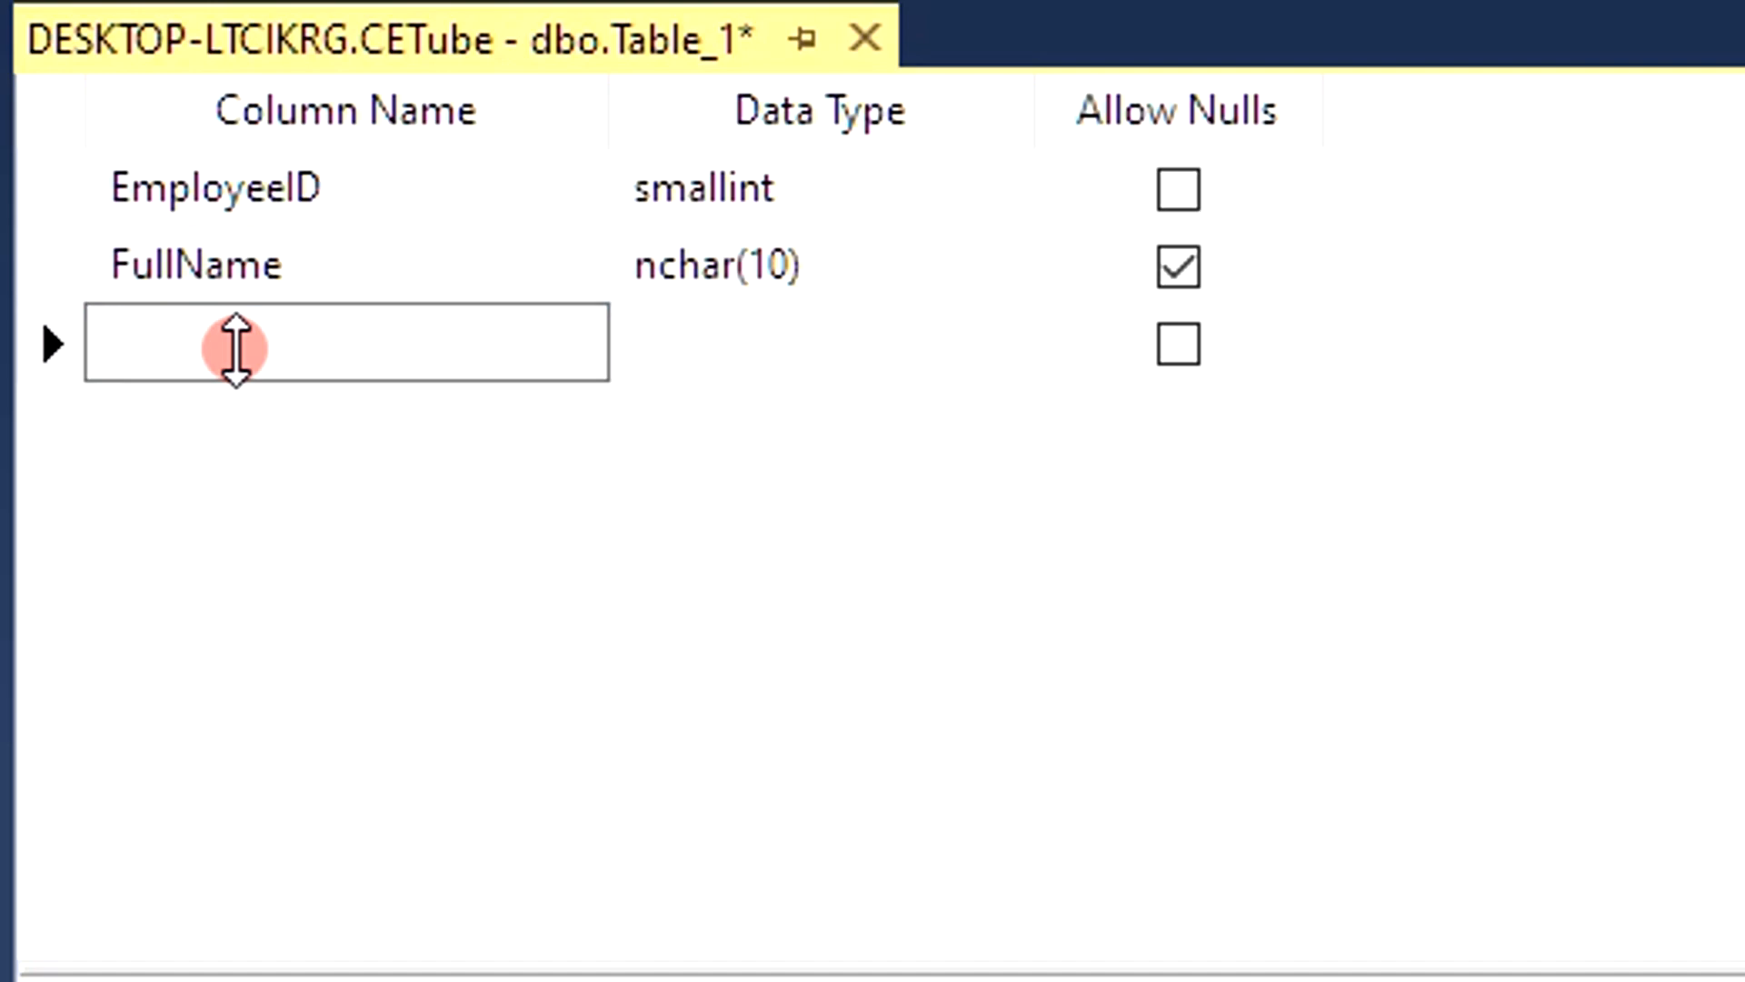
type("Countr")
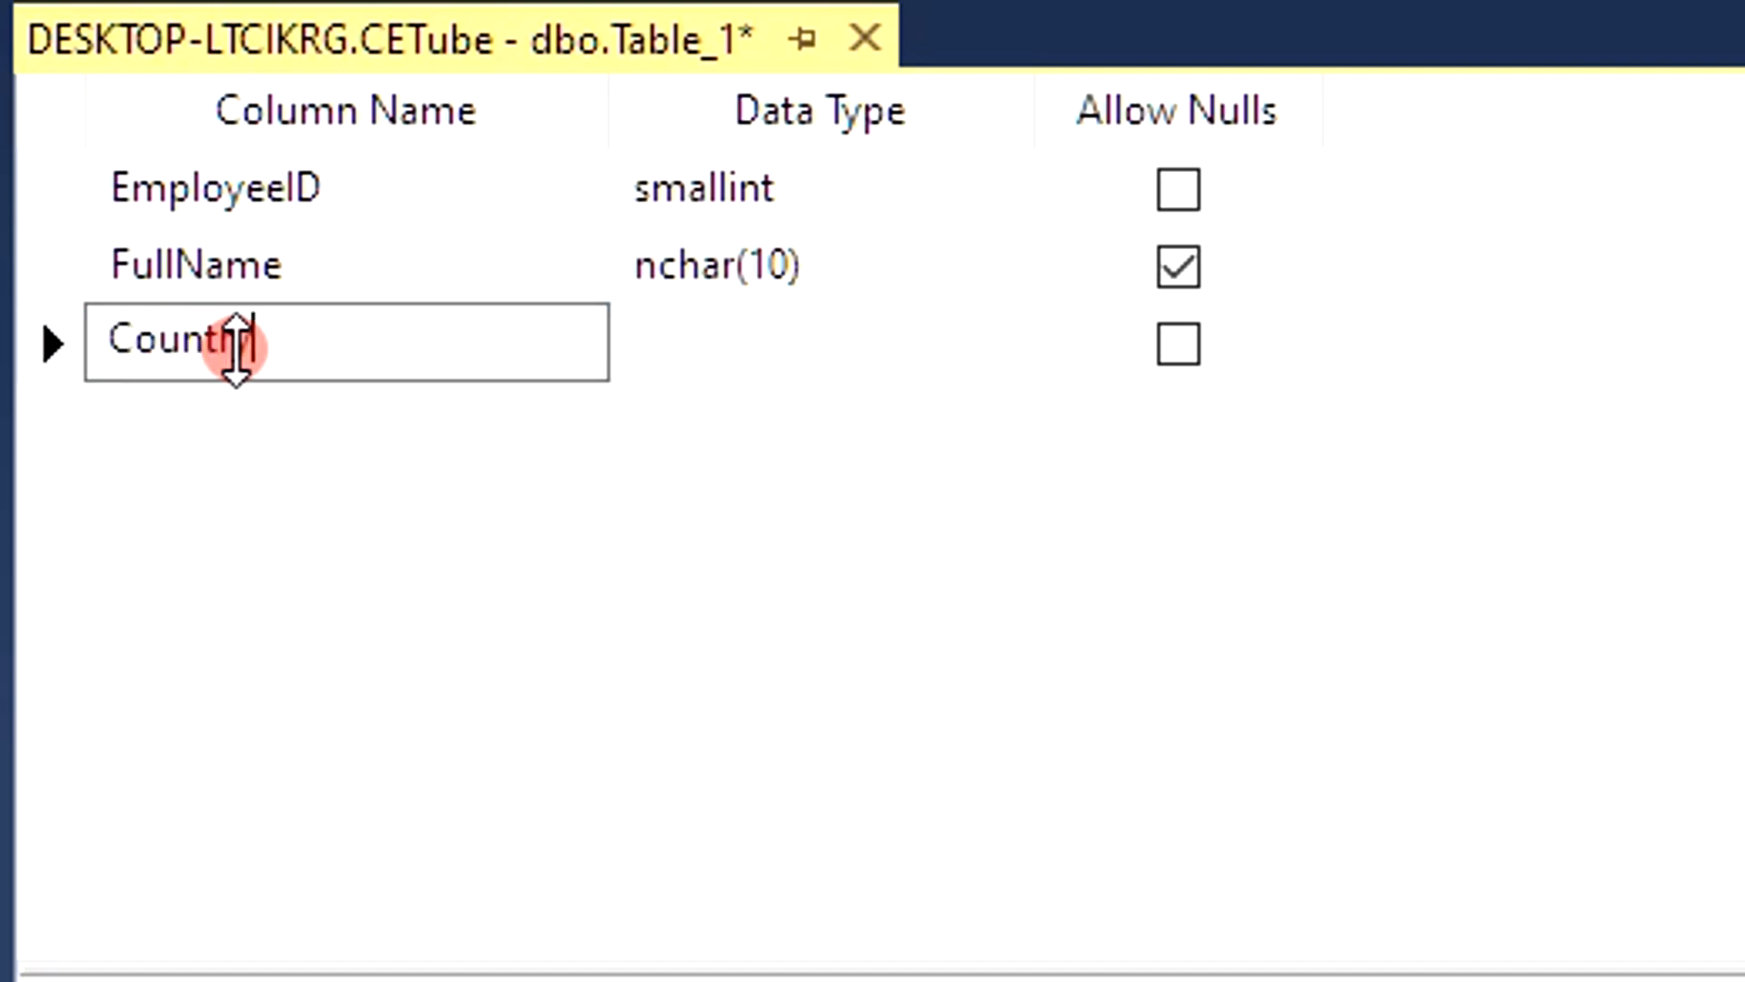
type("yCode")
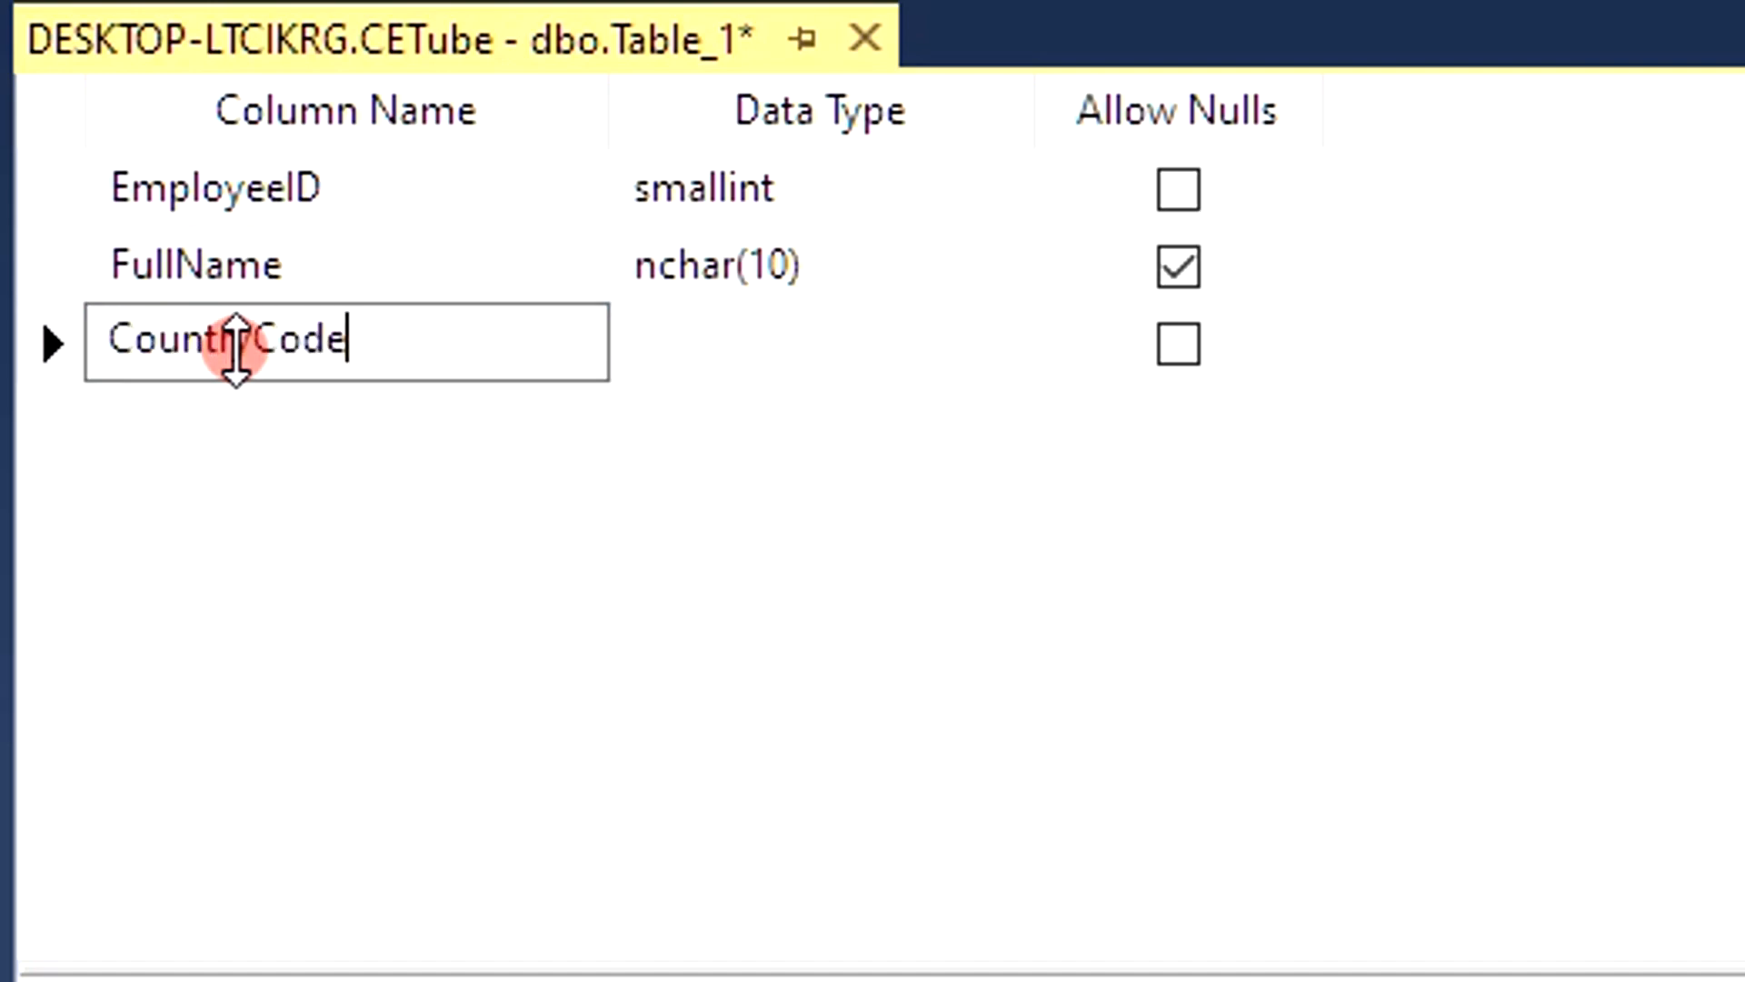
key("Return")
left_click(175, 418)
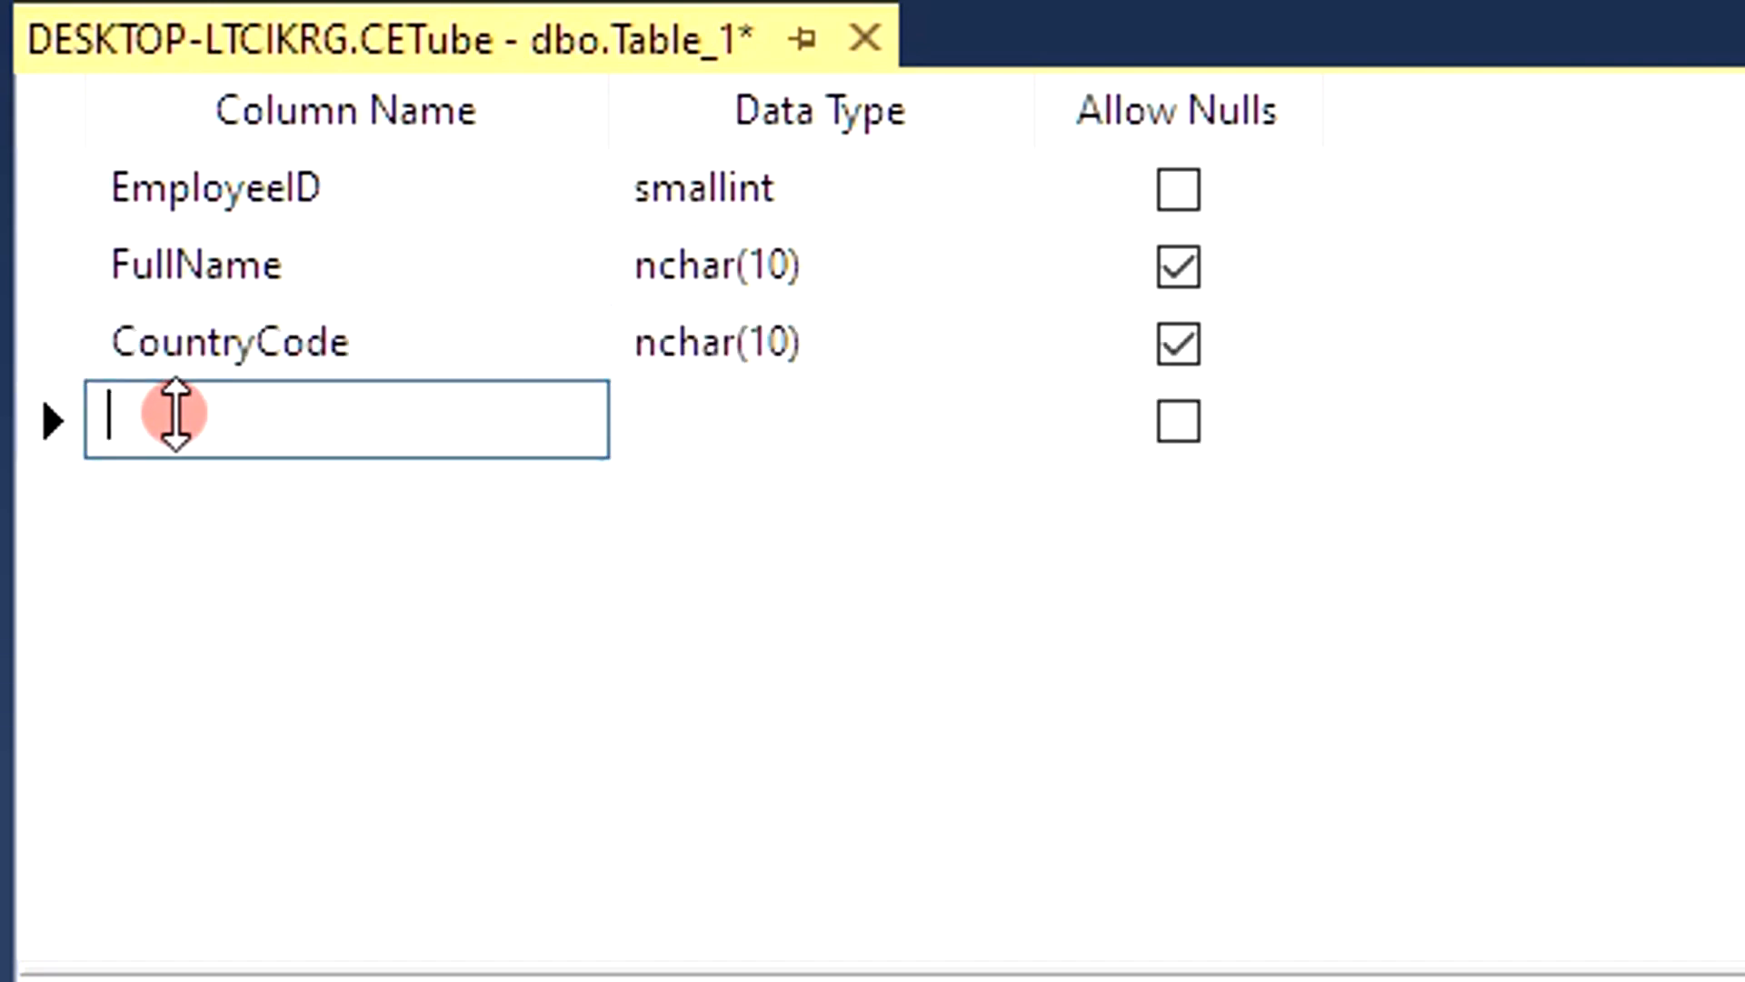
type("DO")
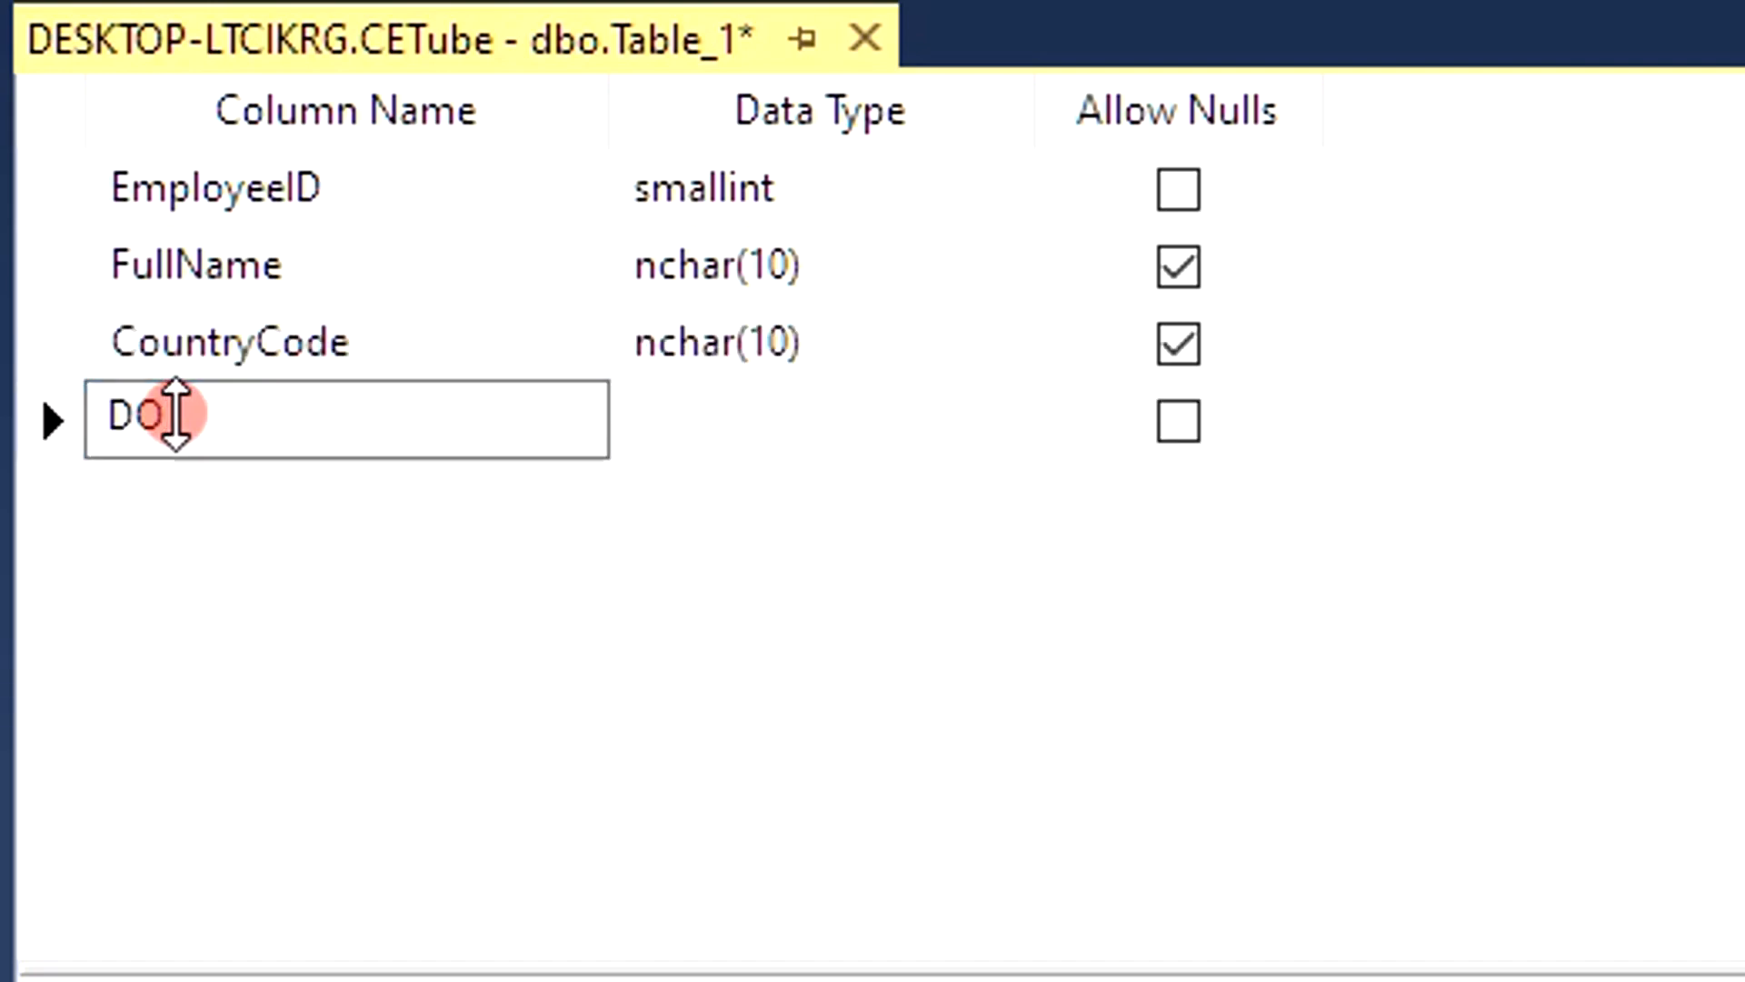
type("B")
key("Return")
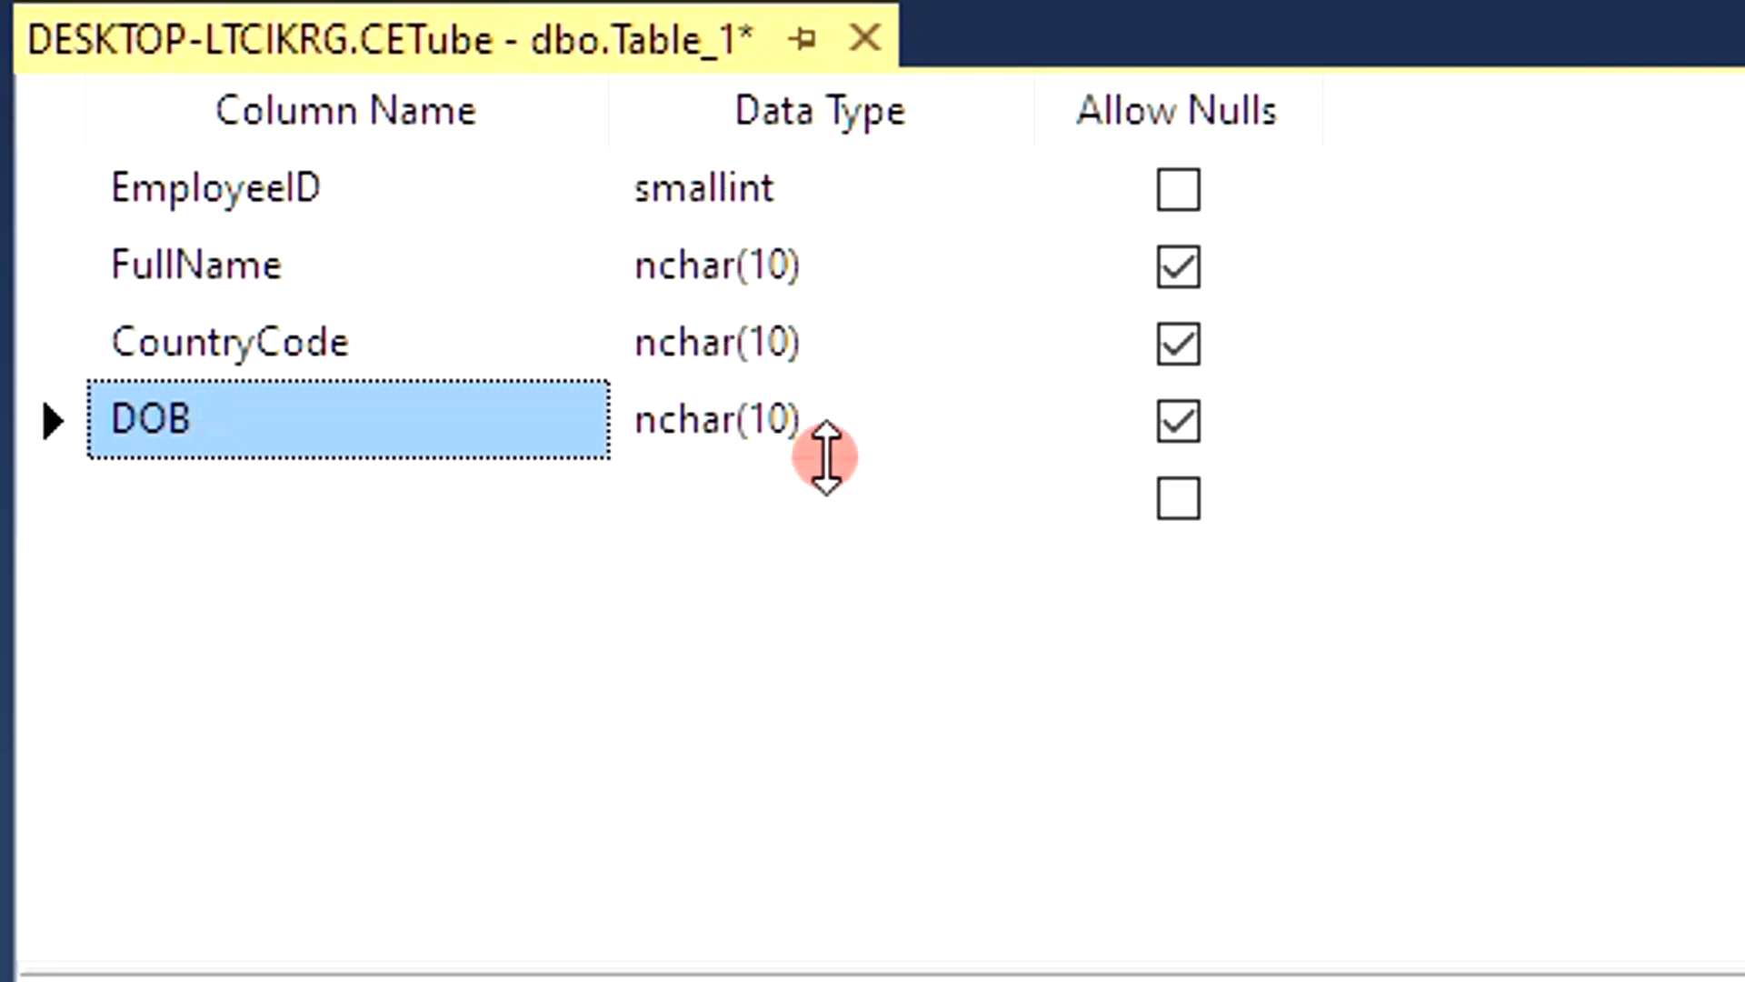
Step: Set the FullName column's data type to varchar with a length of 25
left_click(920, 273)
left_click(1009, 265)
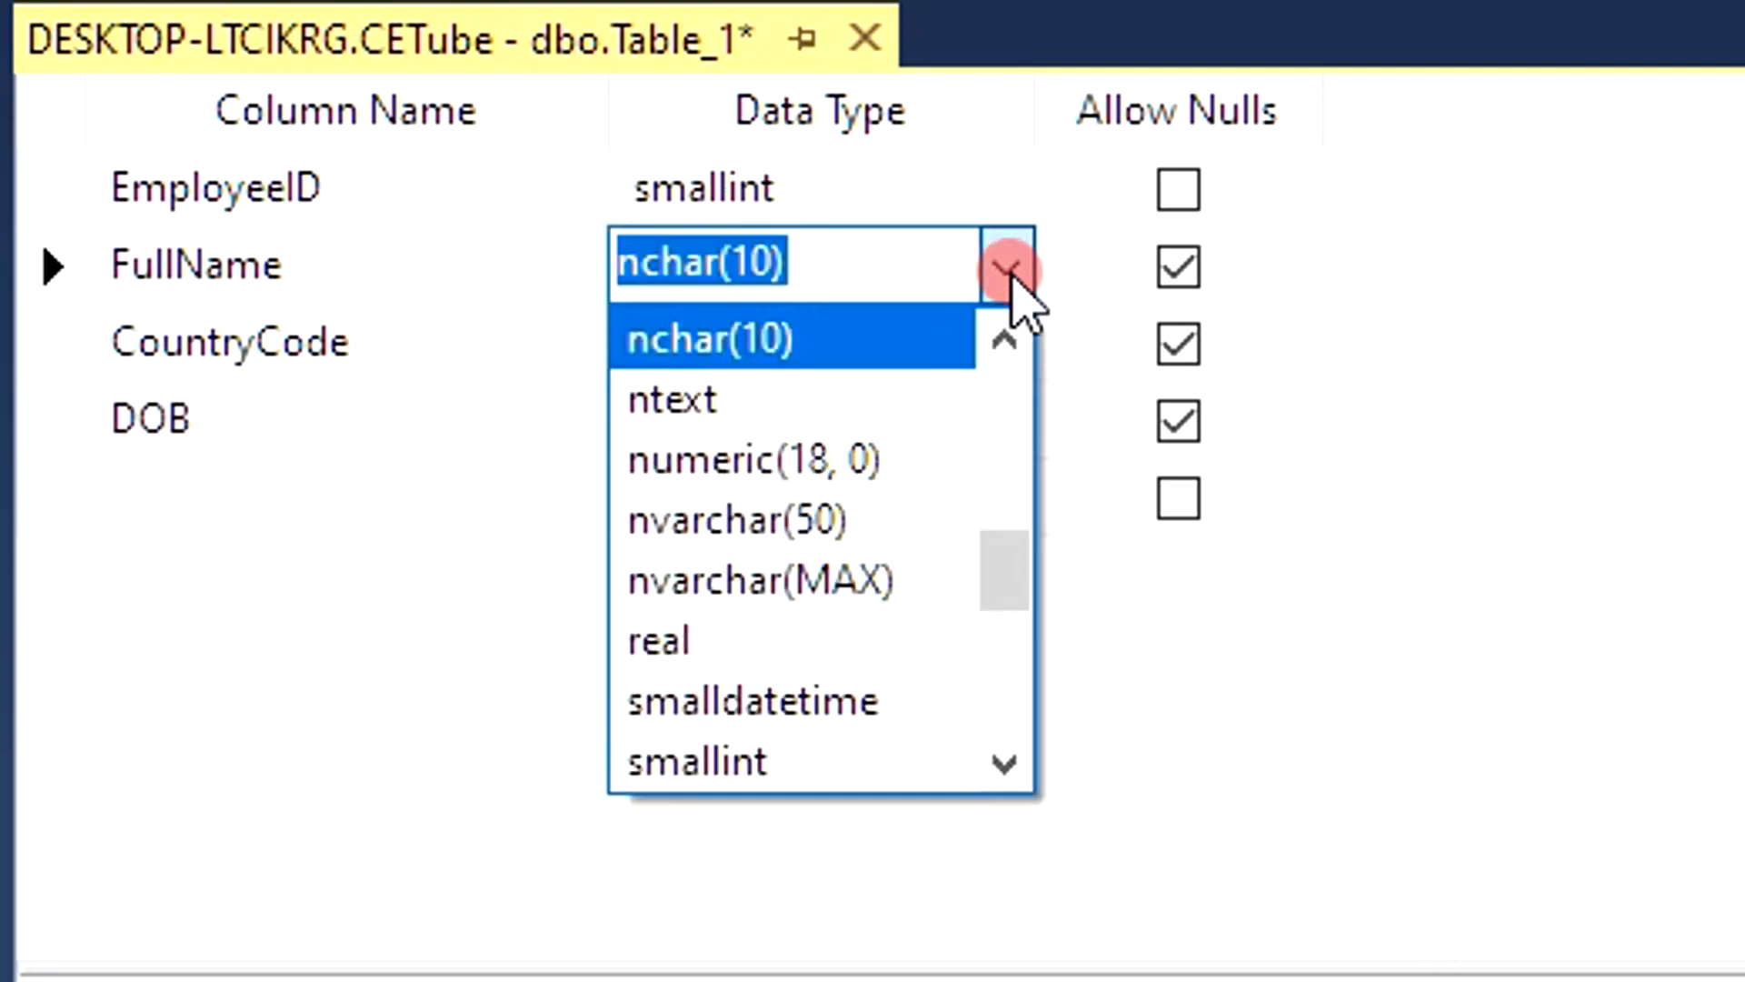
scroll(941, 532, "down", 1)
scroll(939, 536, "down", 5)
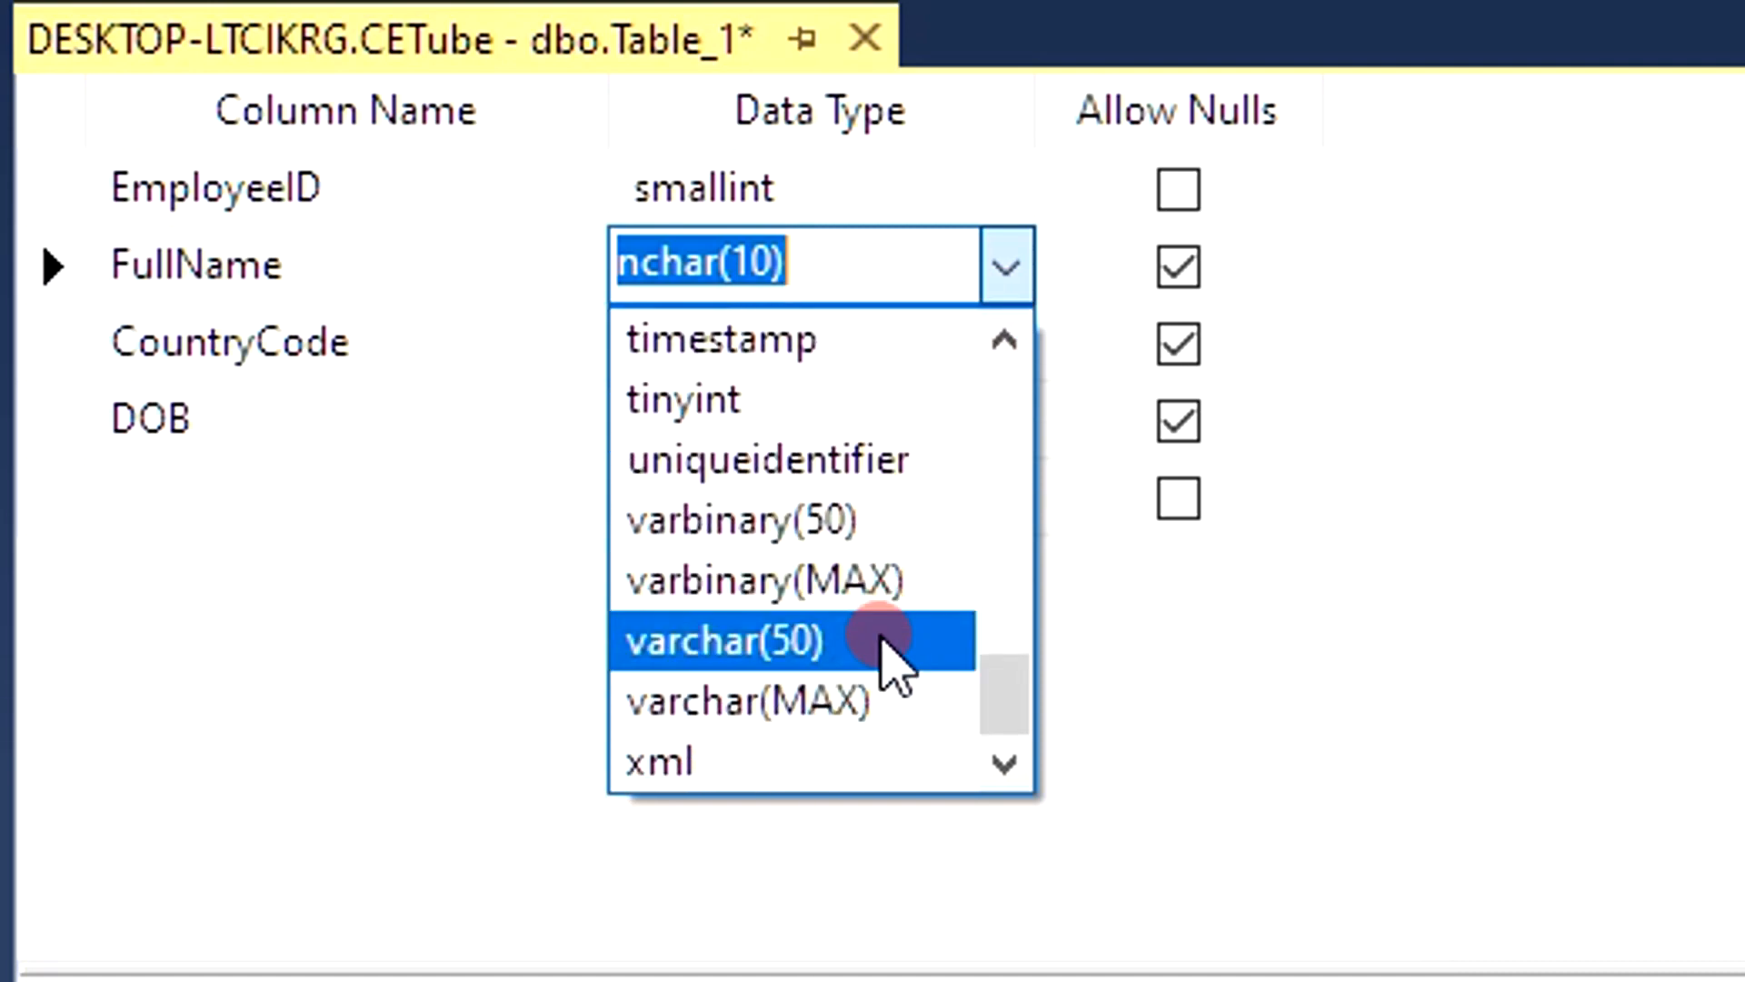
left_click(780, 636)
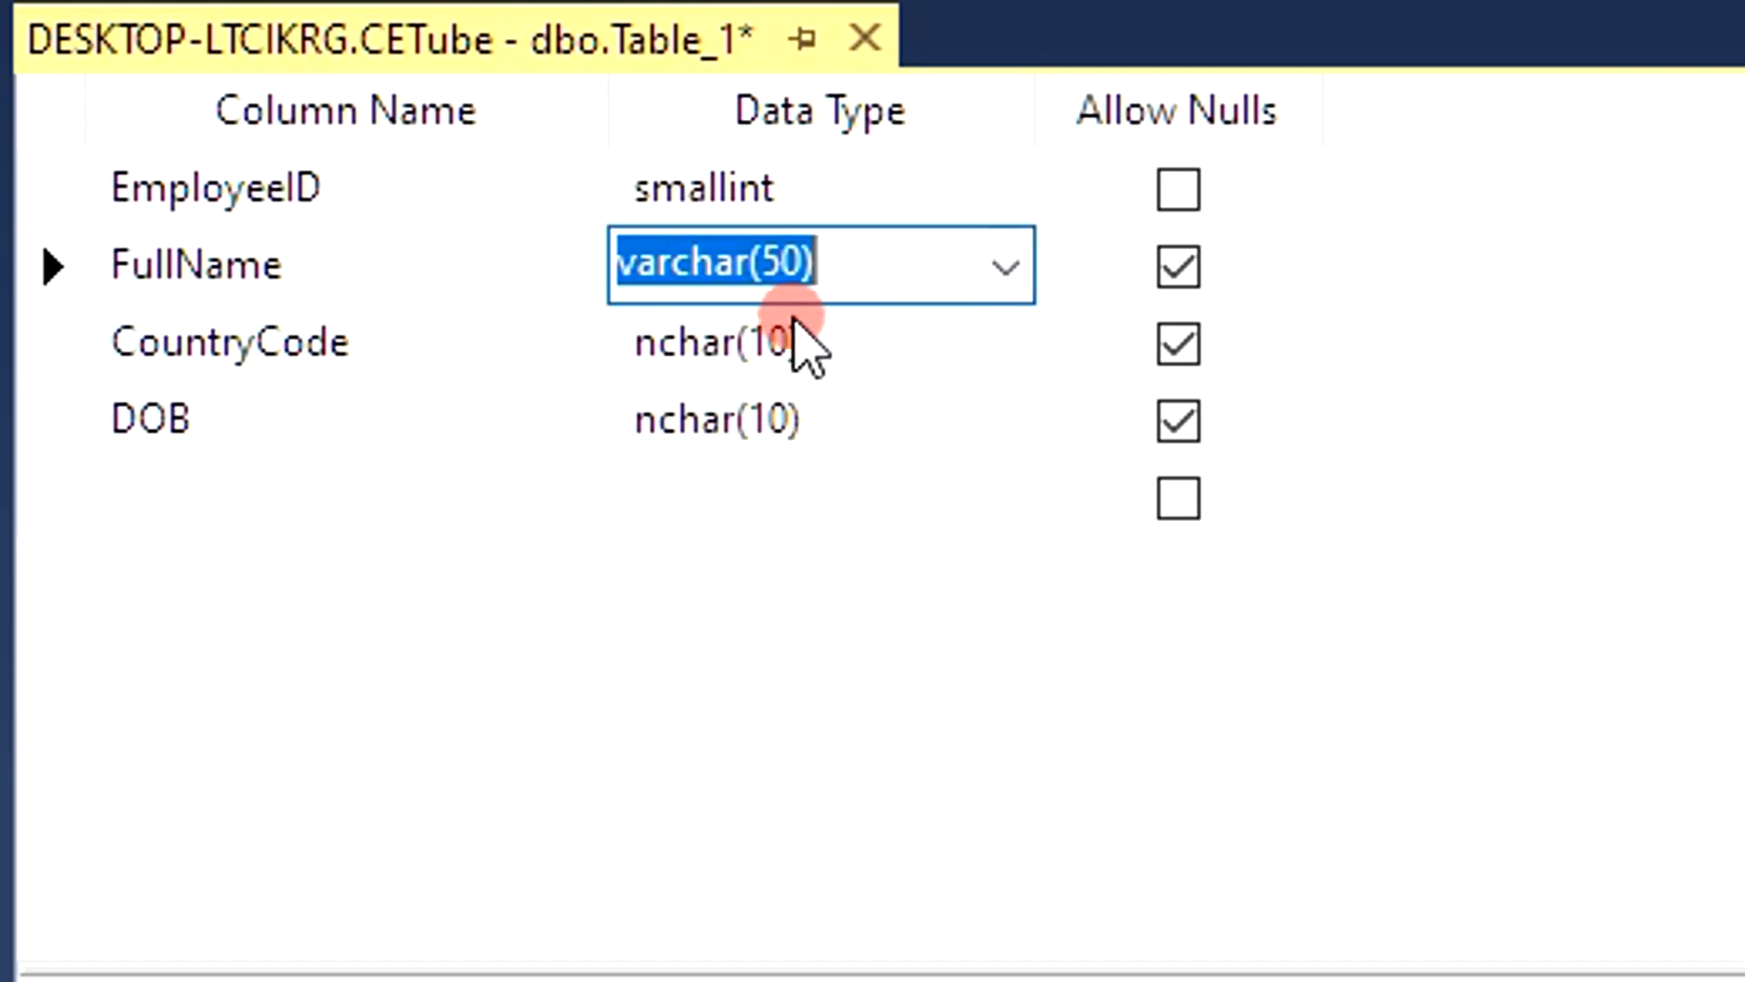
left_click(789, 289)
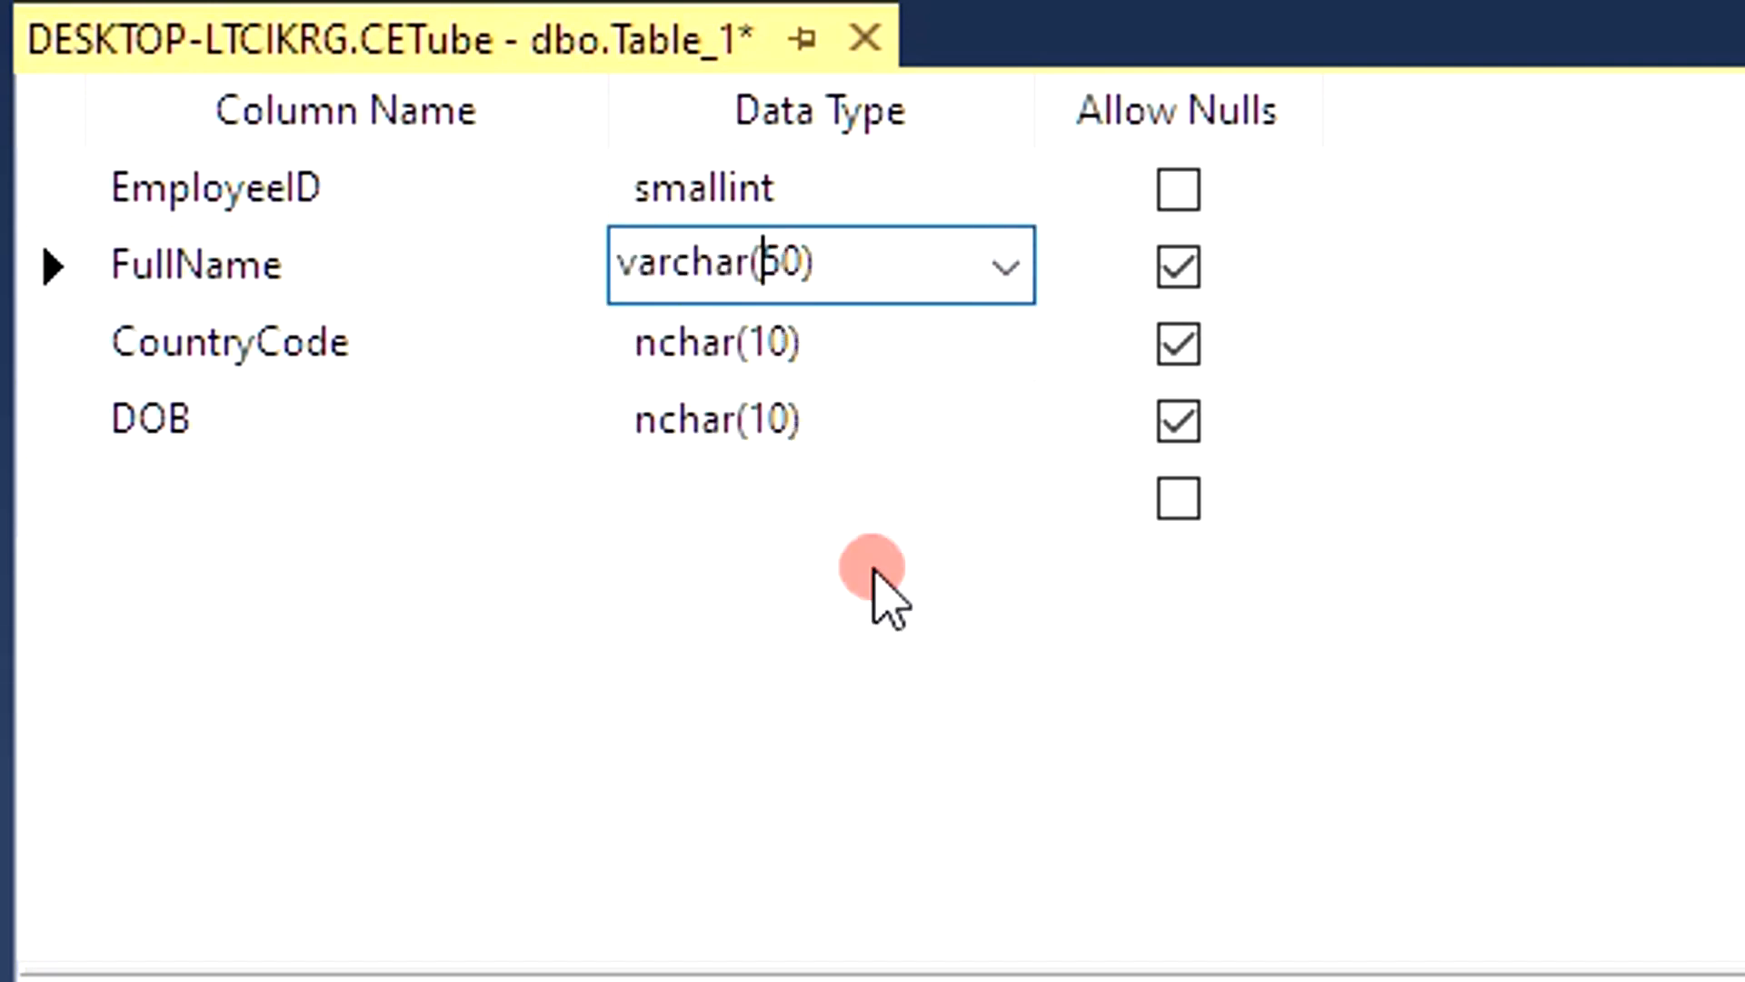
key("BackSpace")
key("Delete")
type("25")
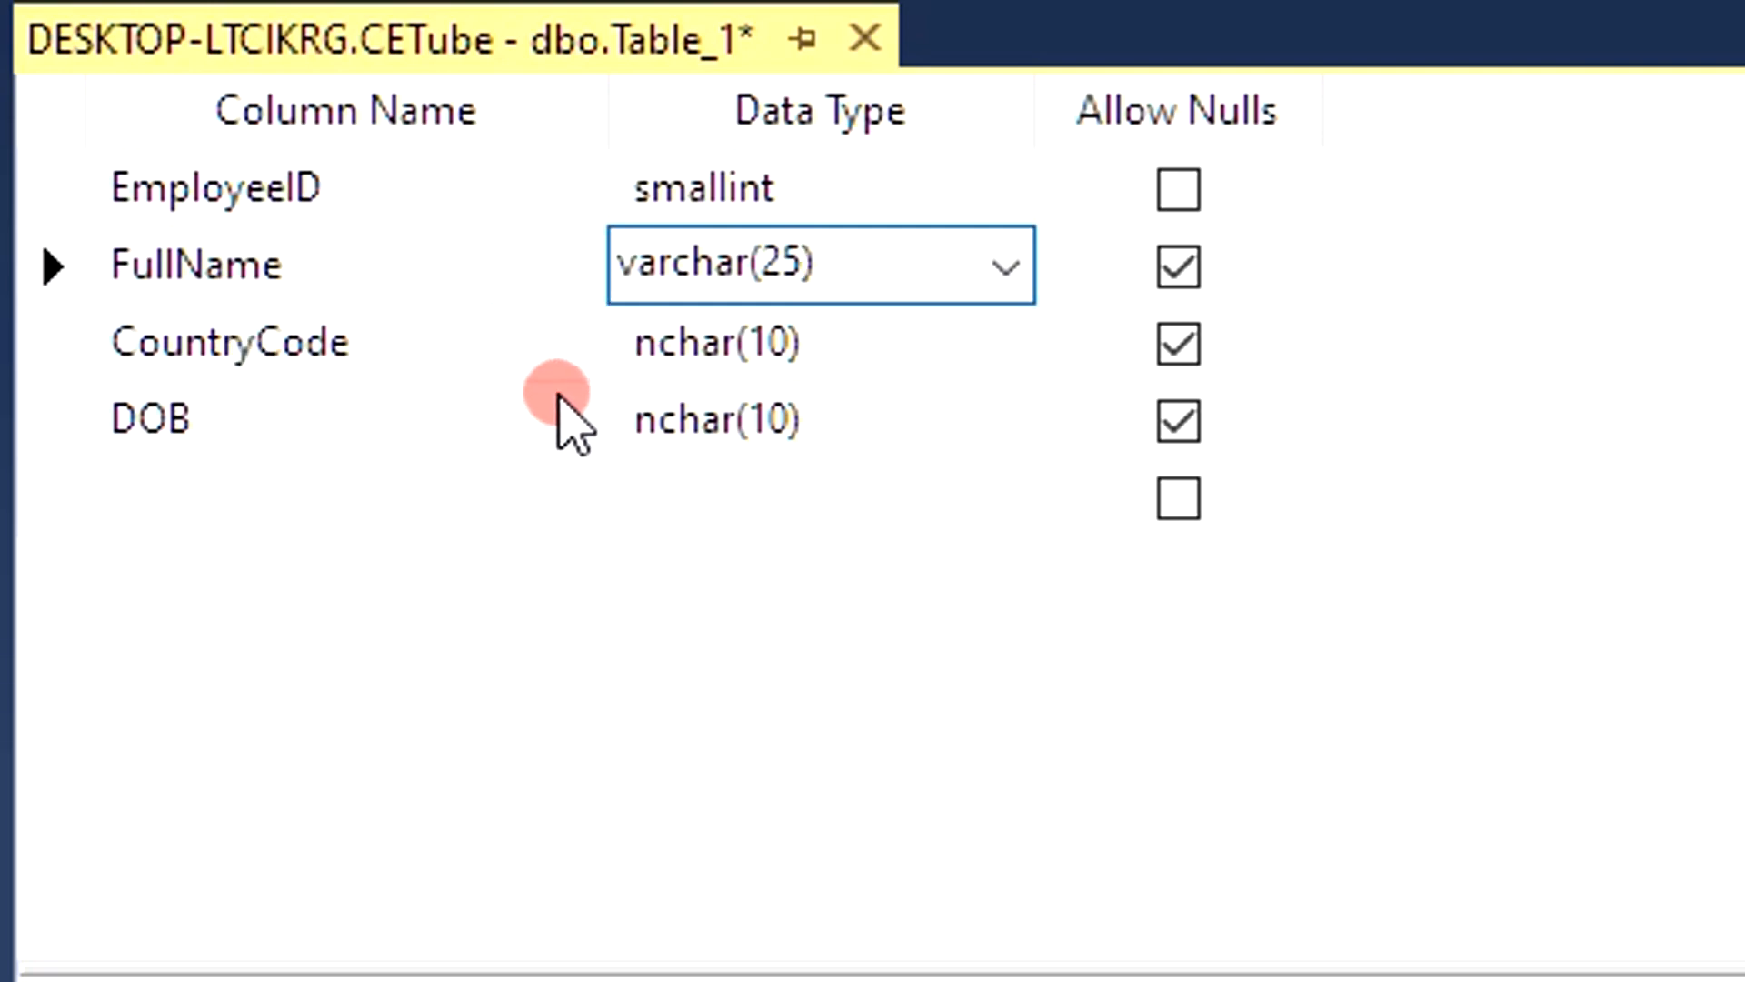
Step: Set the CountryCode column's data type to char with a length of 2
left_click(969, 327)
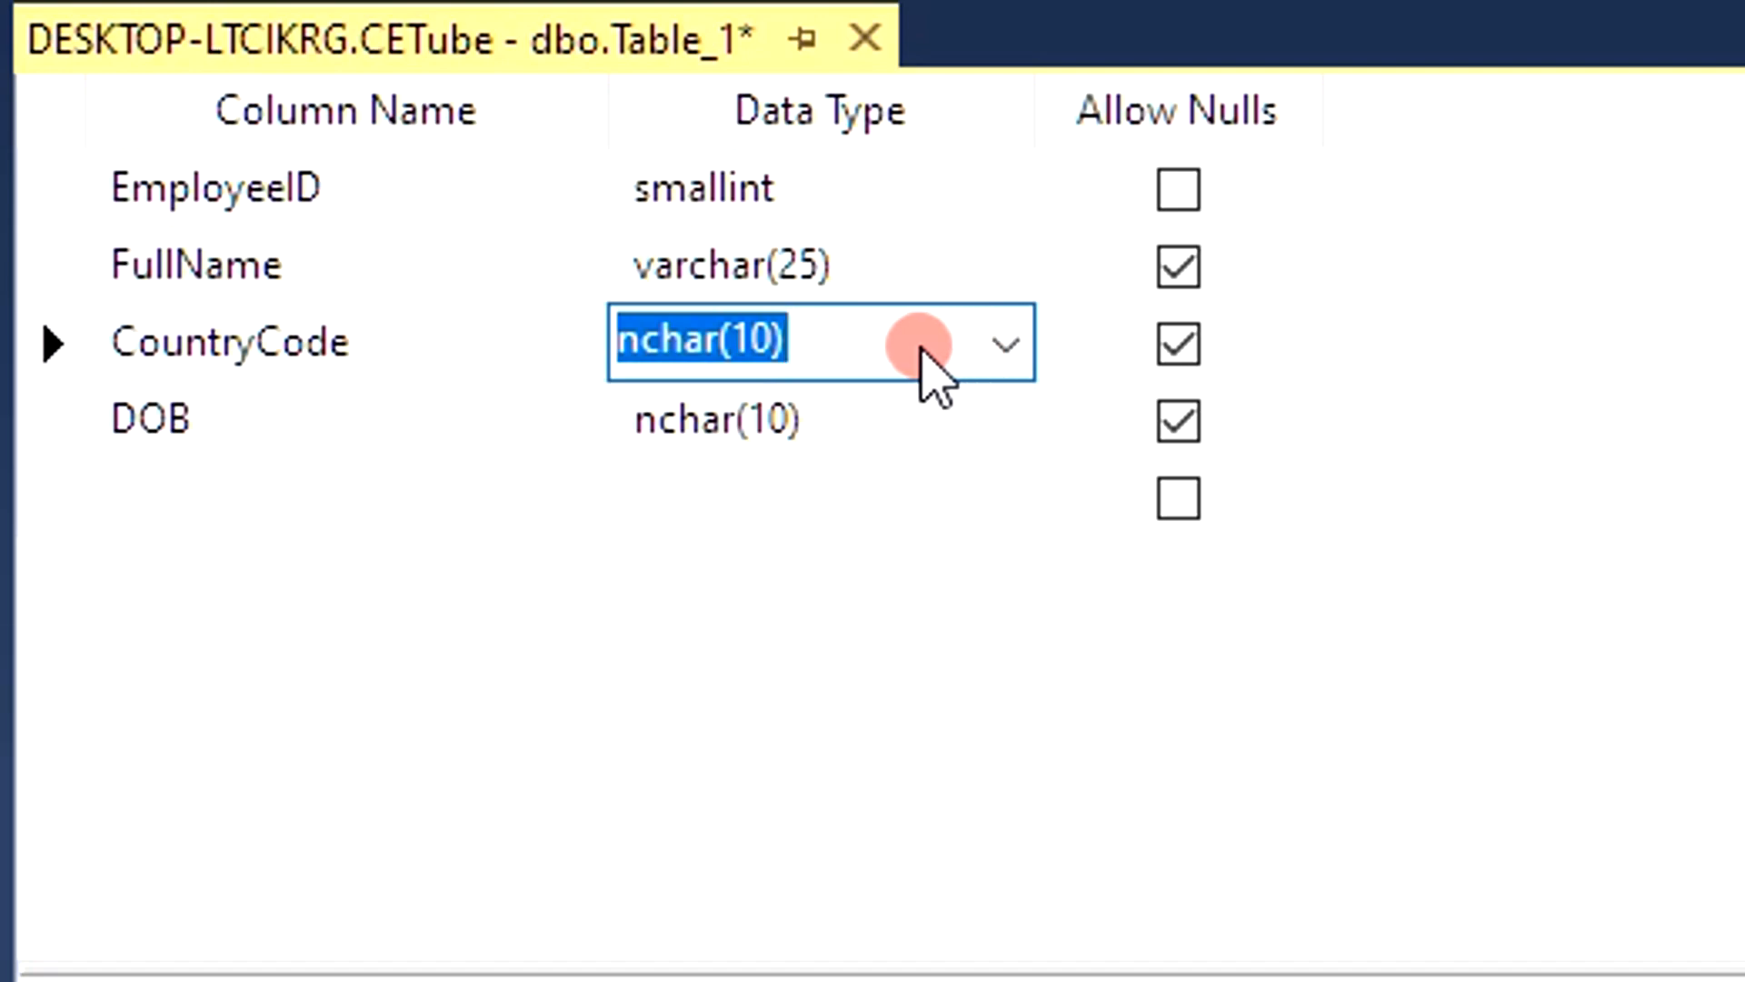
left_click(1005, 346)
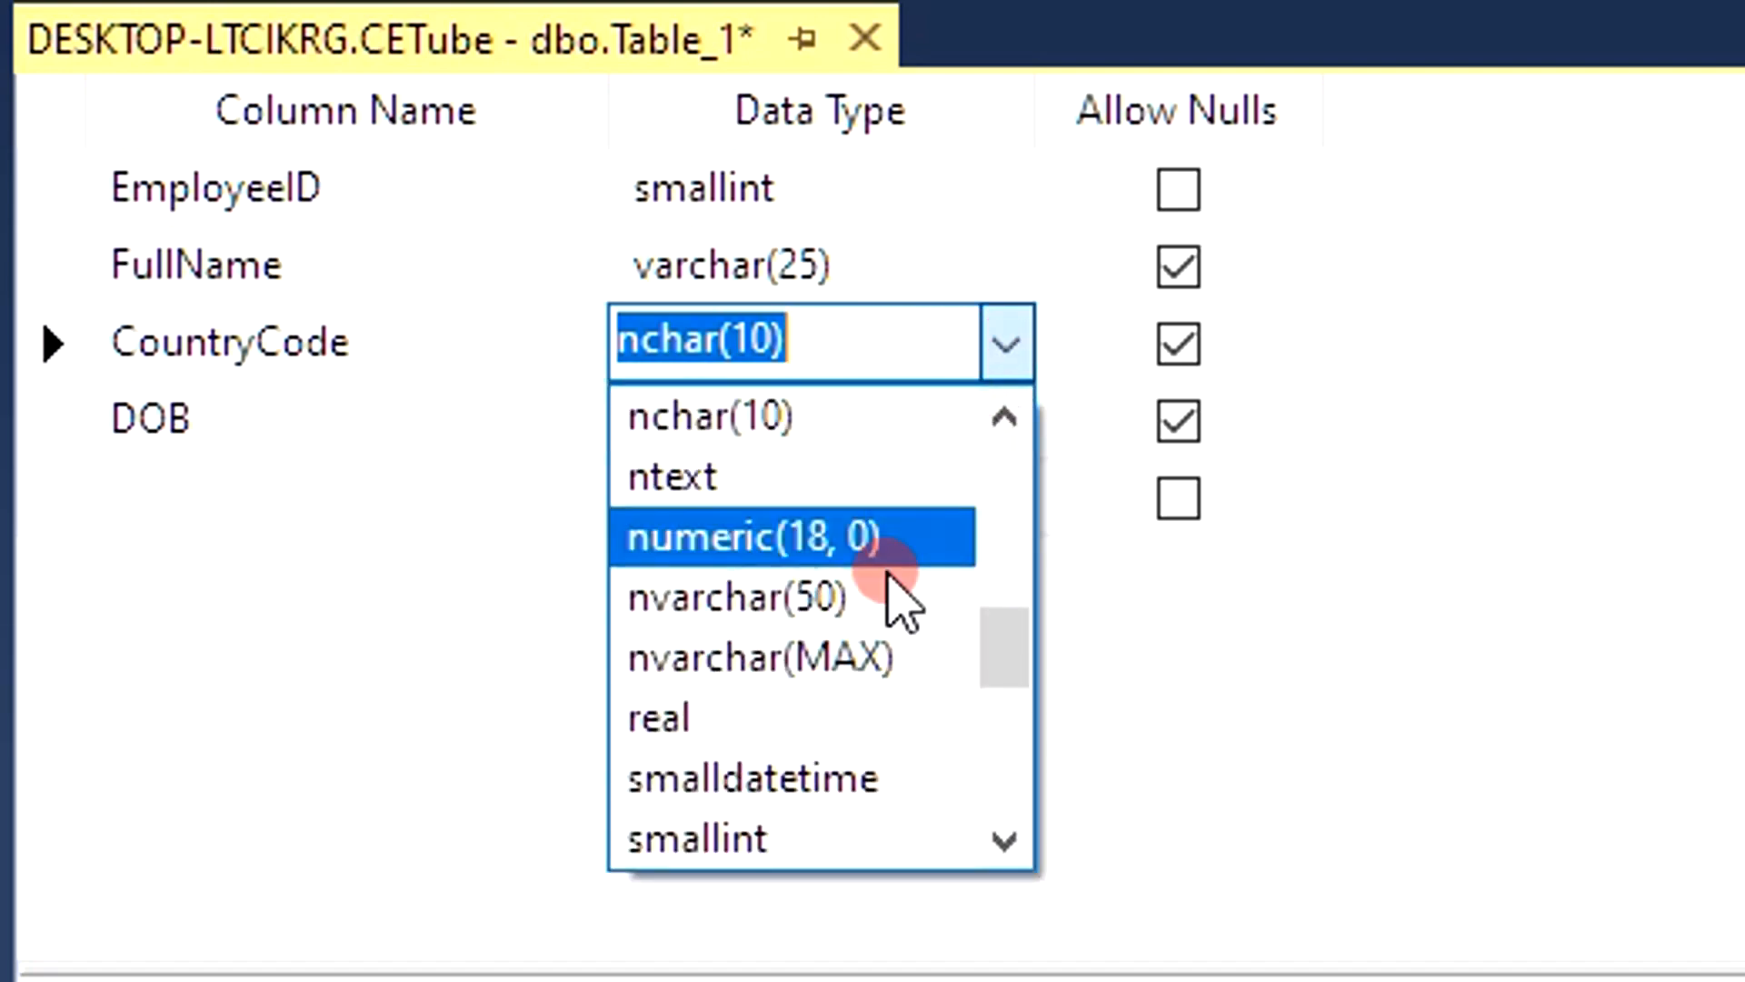
left_click_drag(1006, 647, 1000, 496)
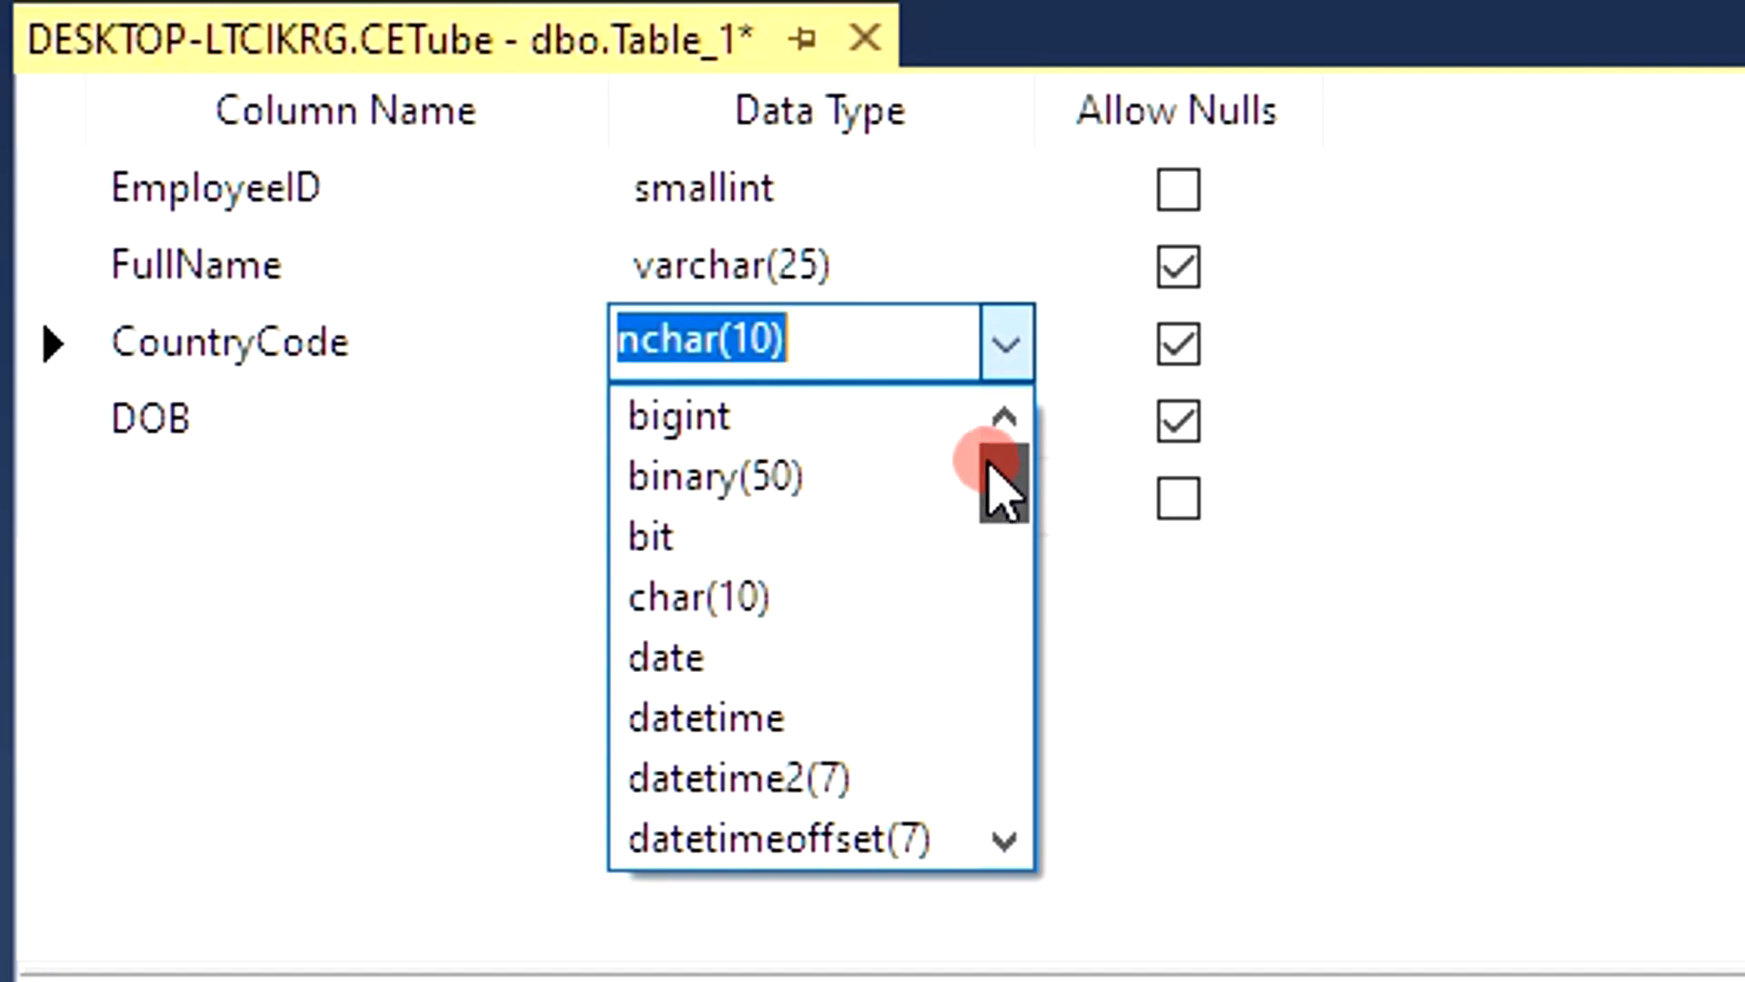
left_click(823, 600)
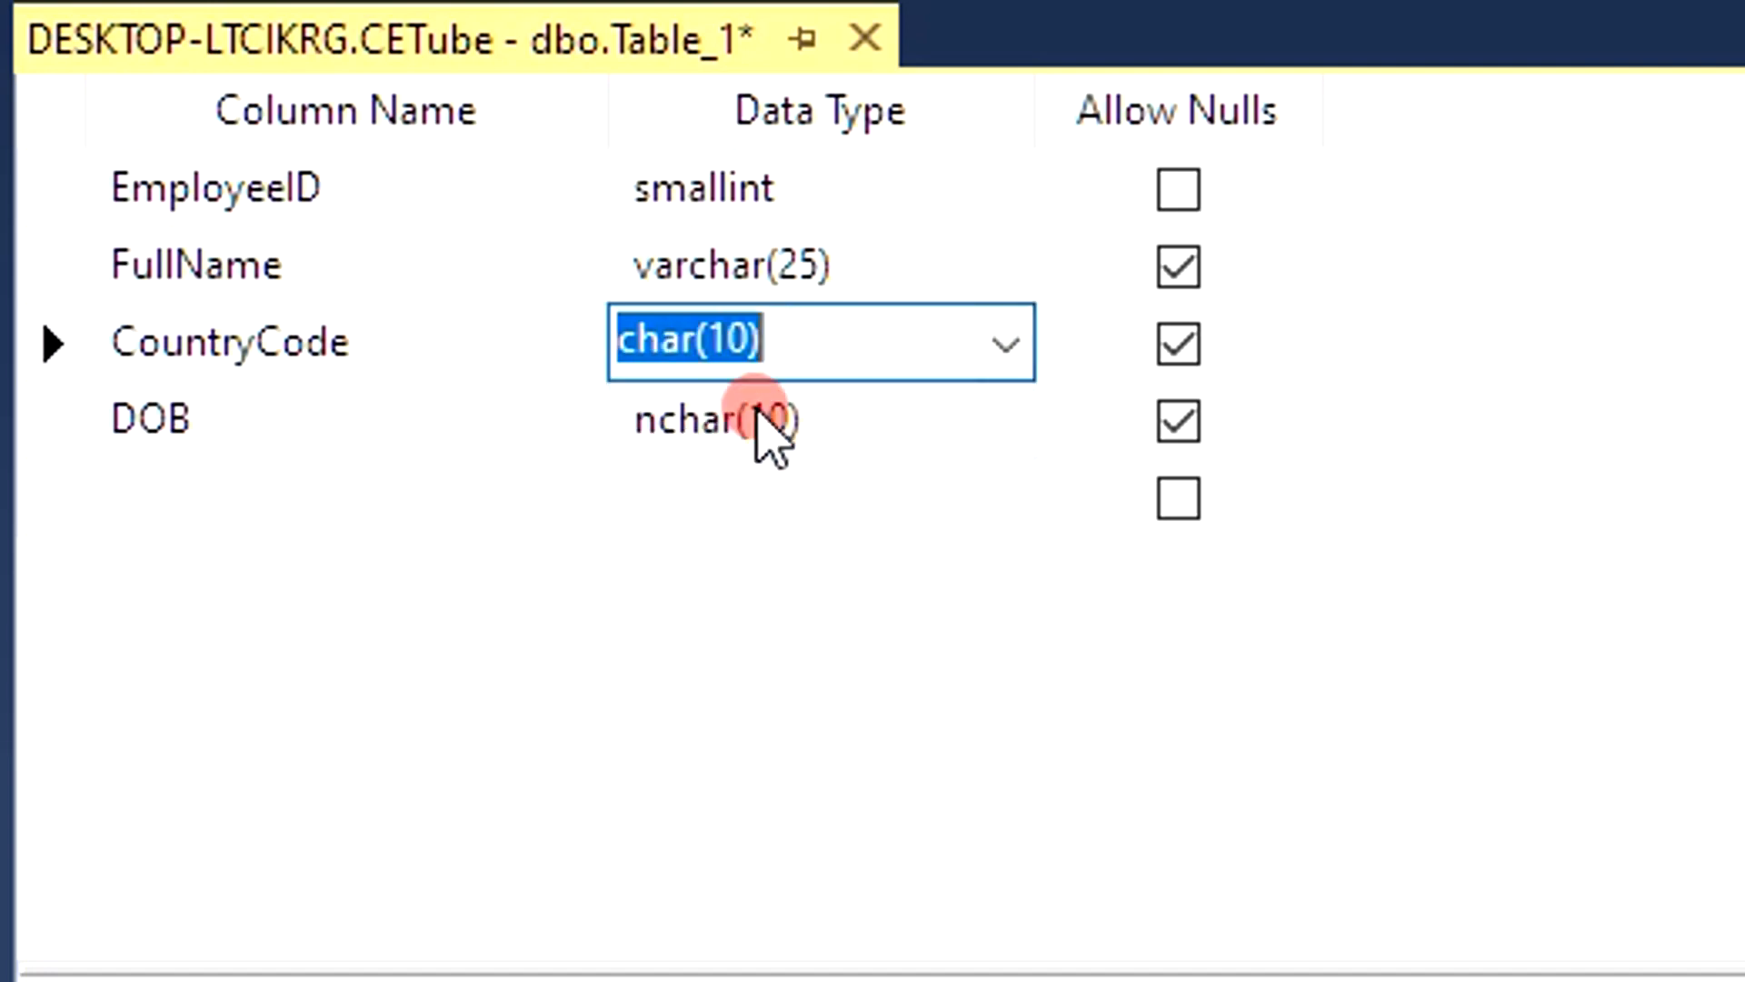
left_click(714, 350)
key("Delete")
key("Delete")
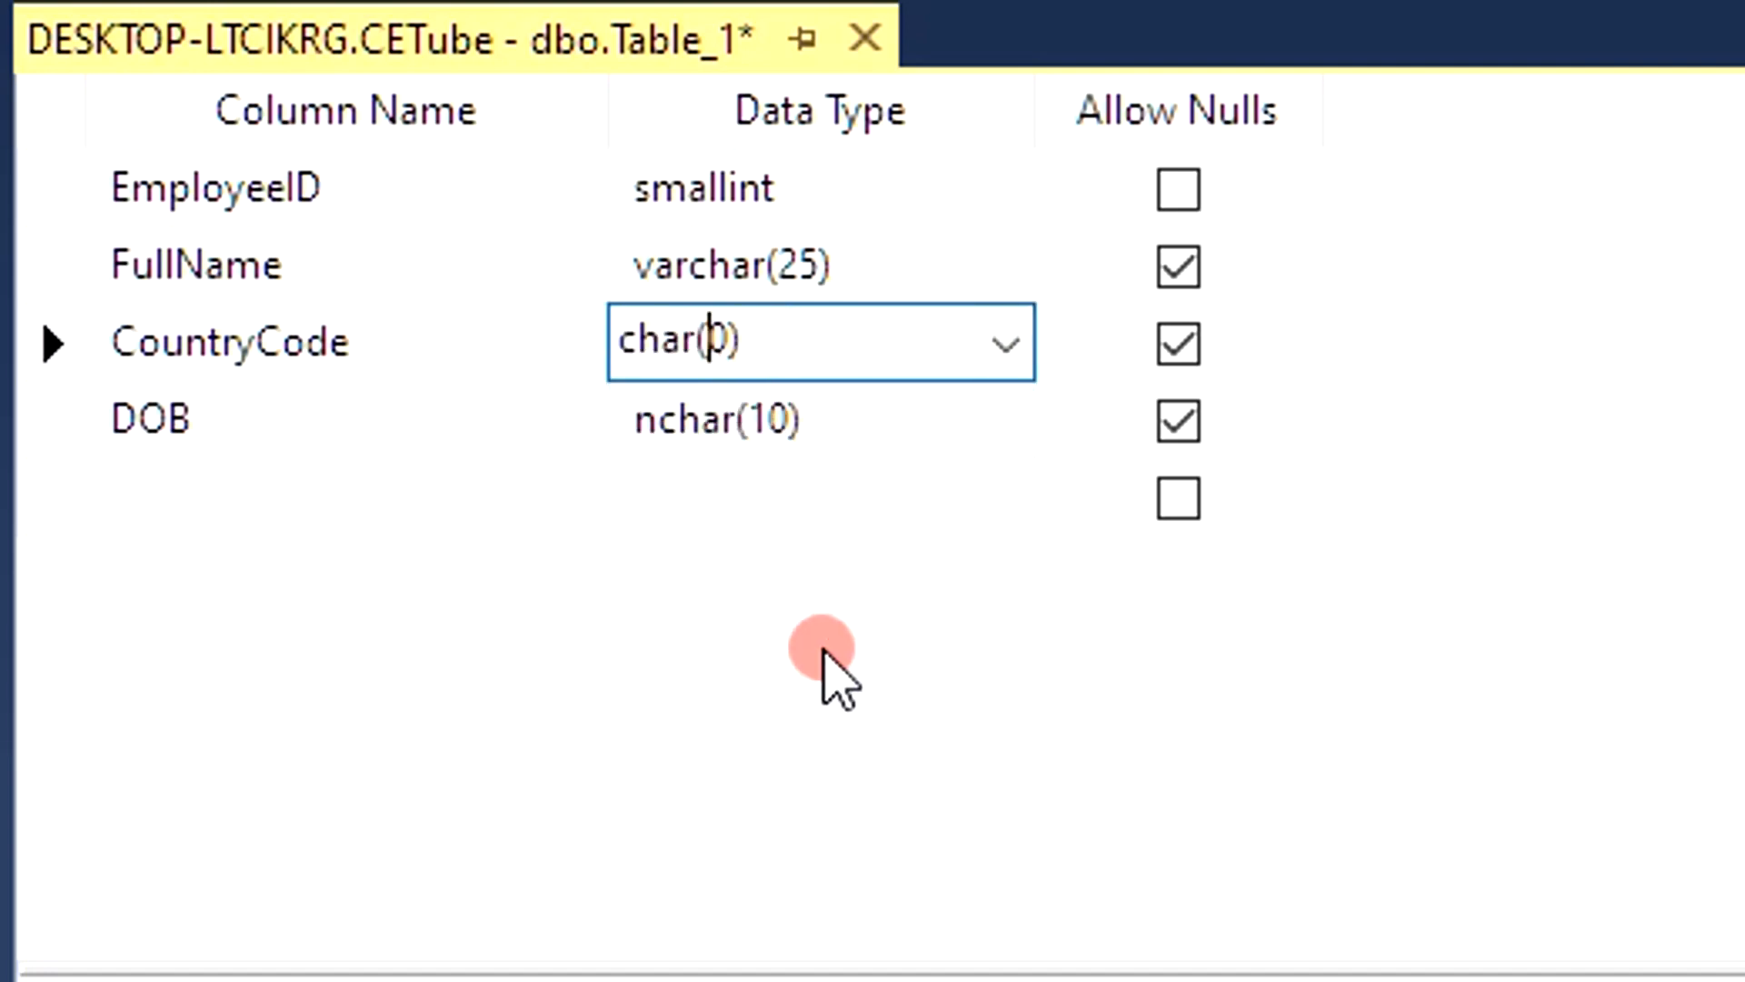
type("2")
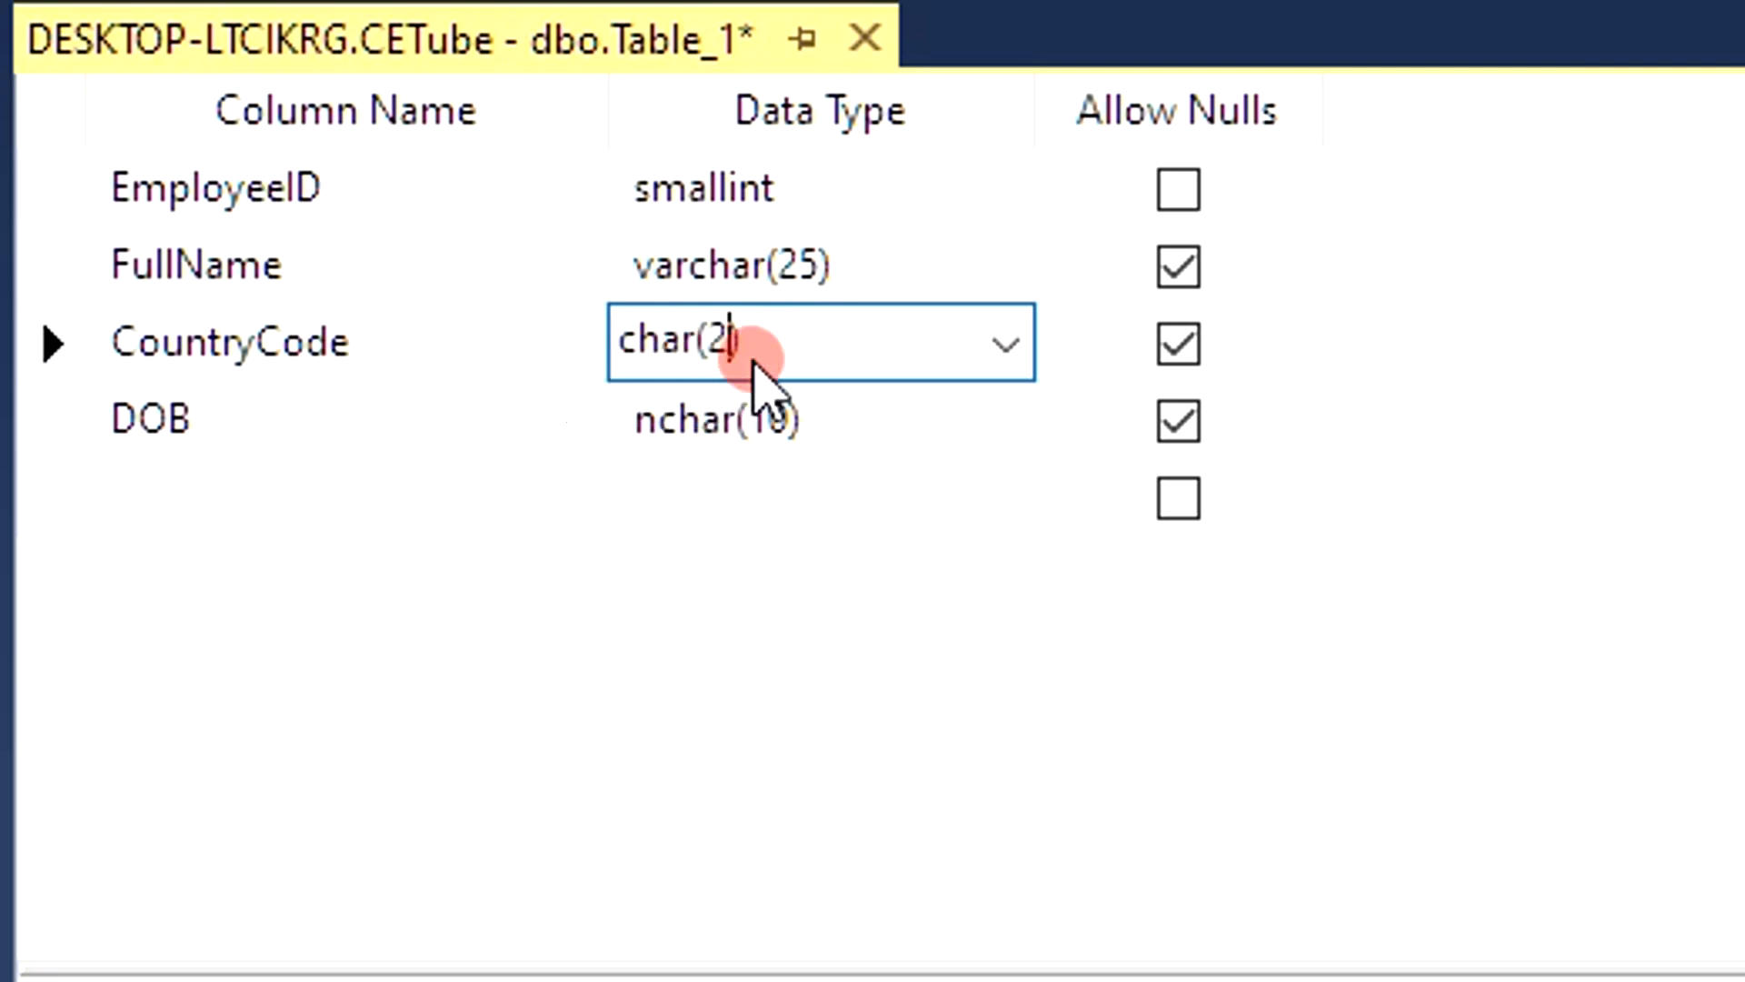
left_click(910, 629)
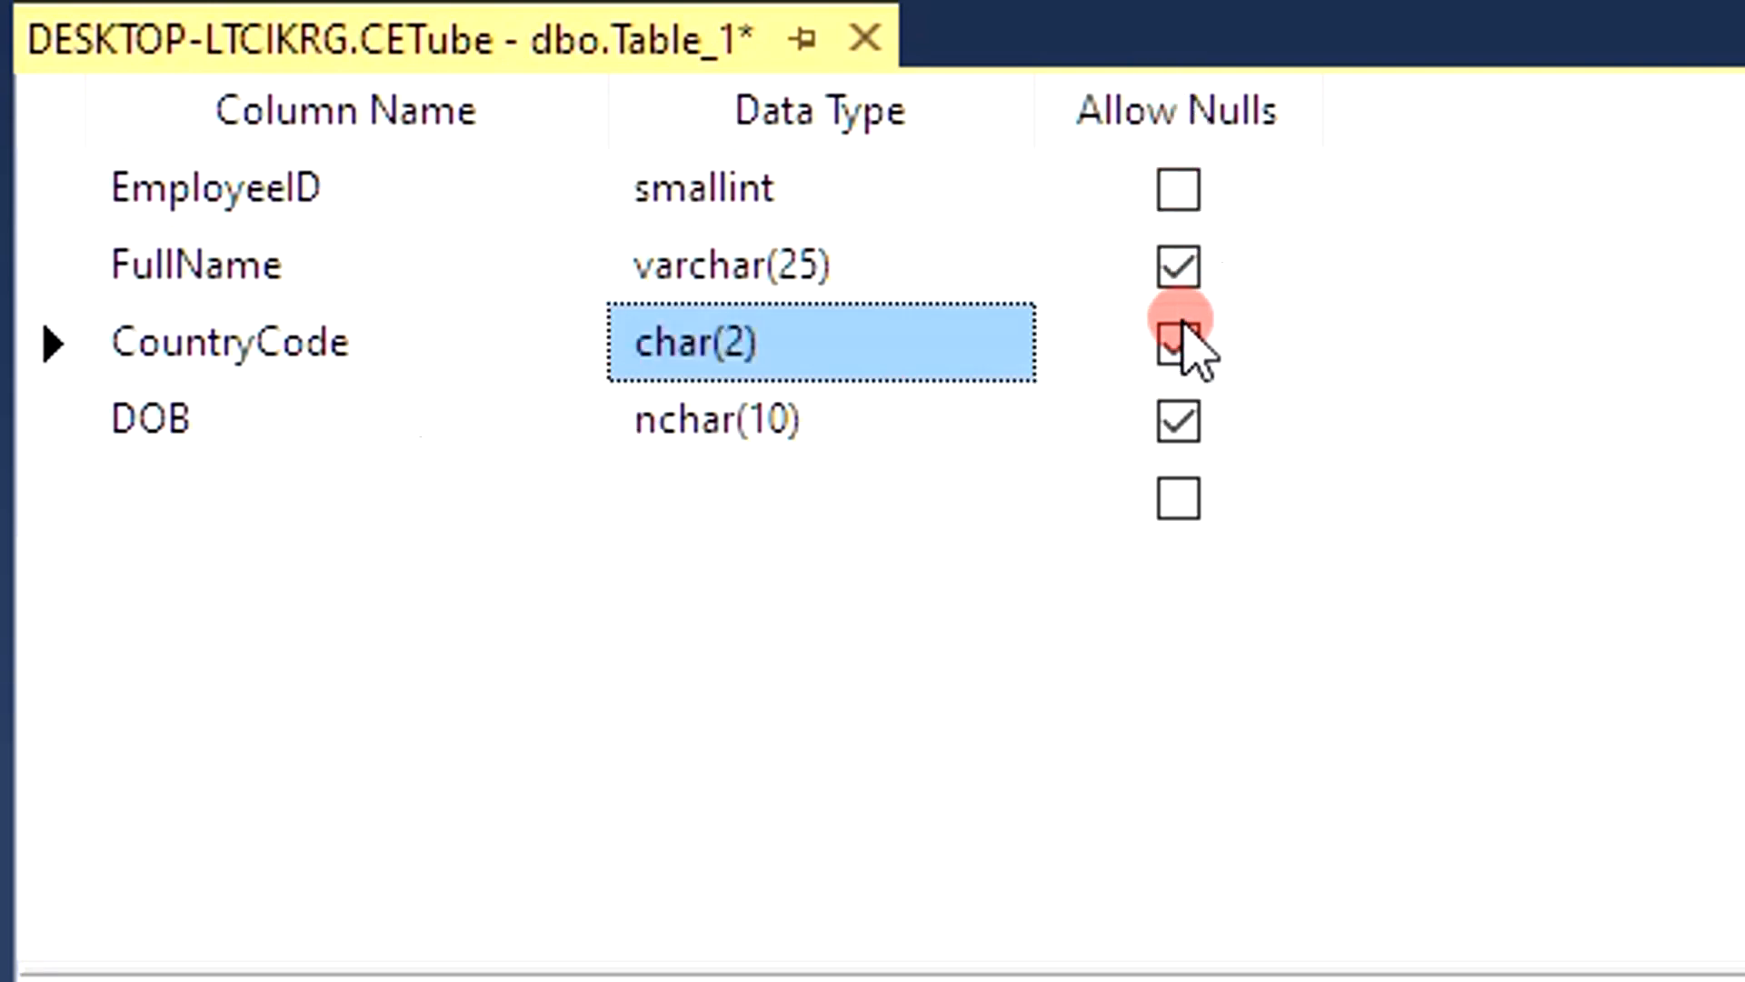
Step: Disallow nulls for the FullName and DOB columns
left_click(1179, 273)
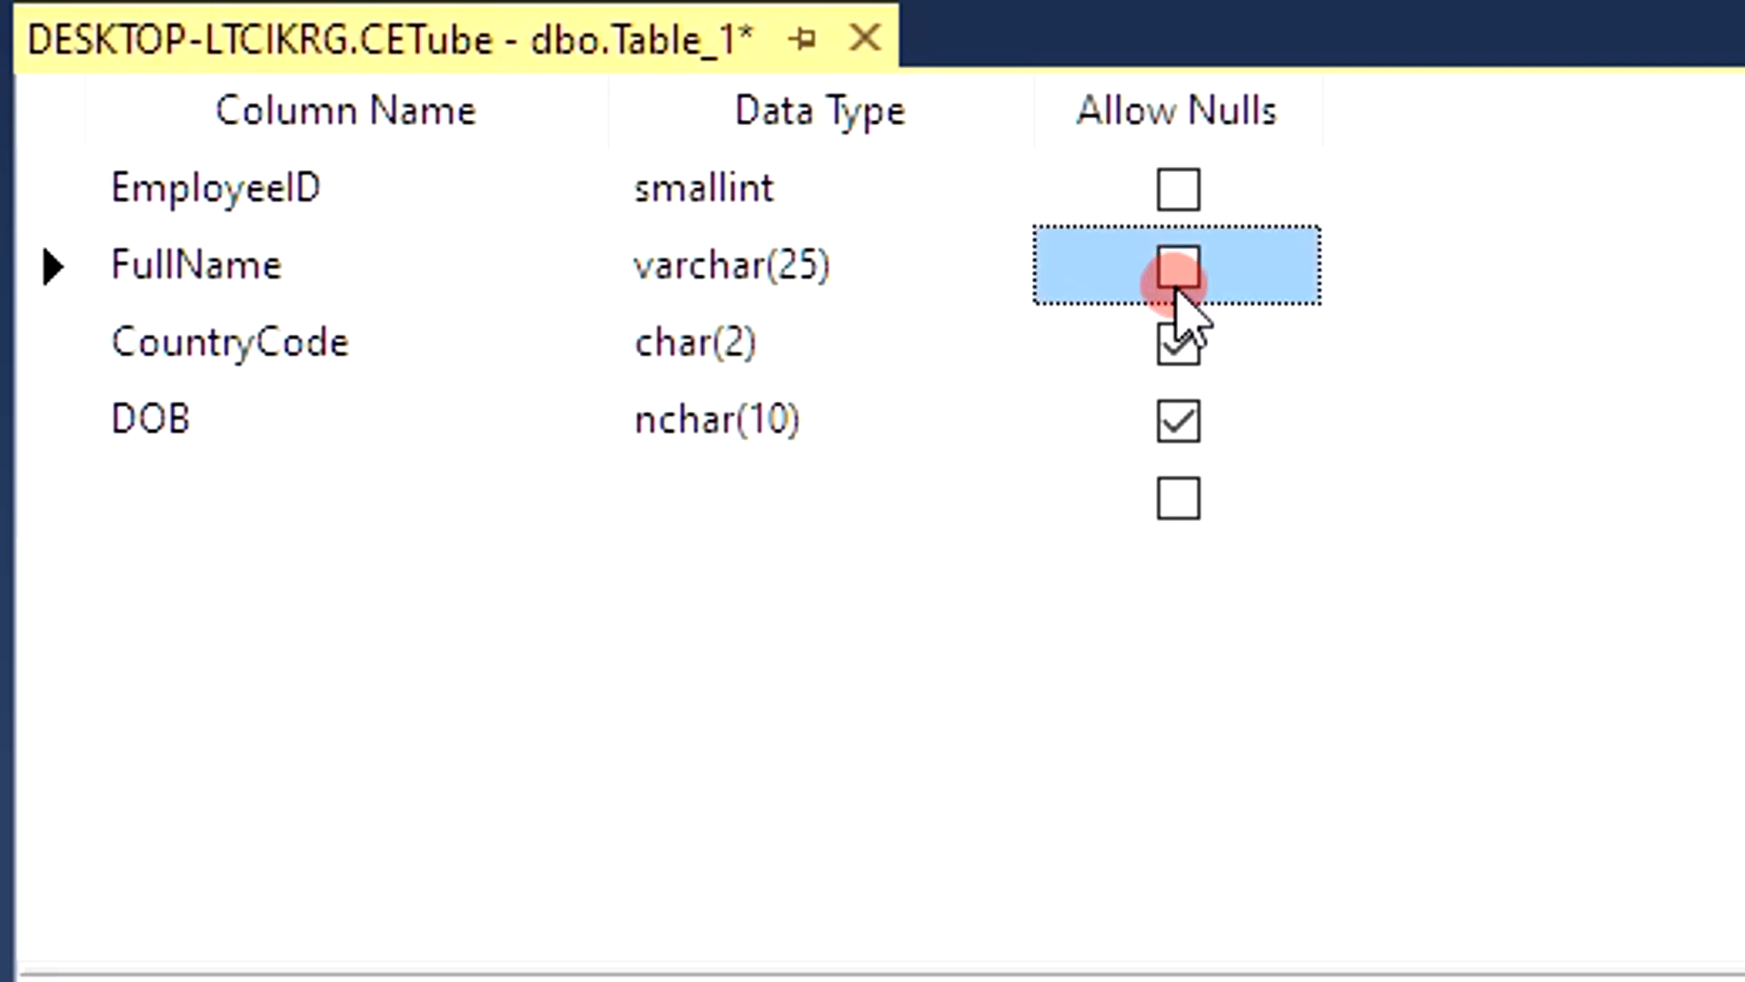
left_click(1179, 420)
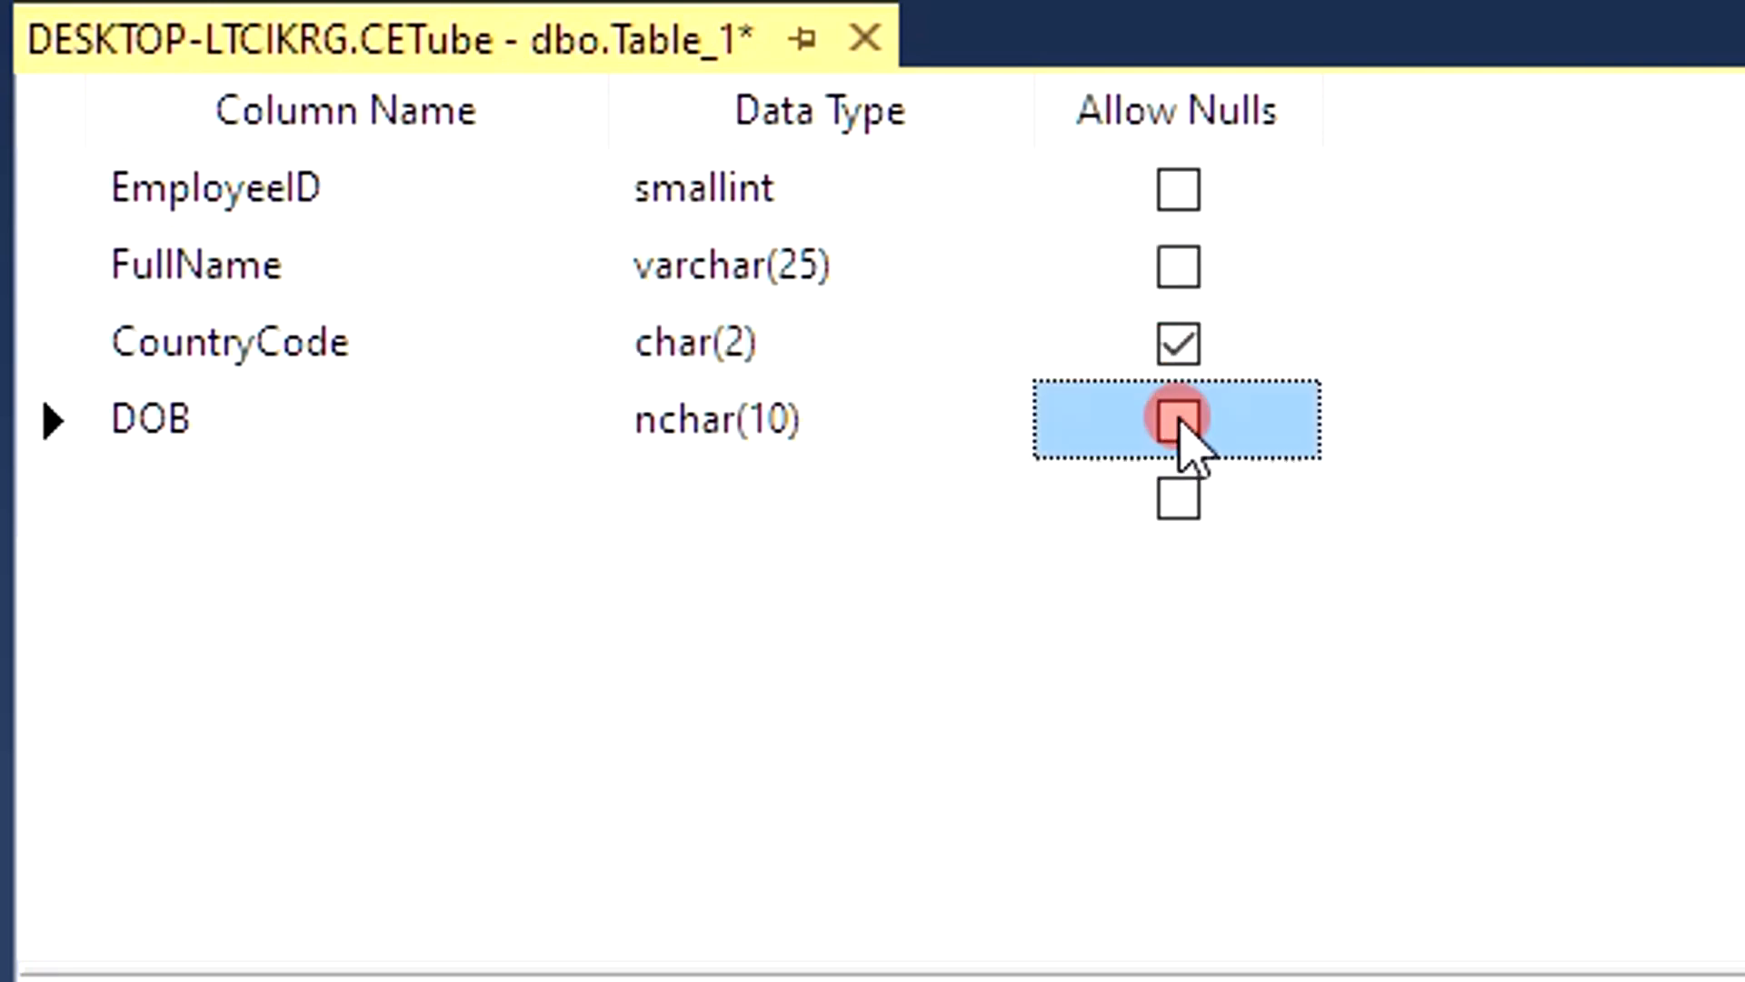
left_click(240, 200)
left_click(295, 274)
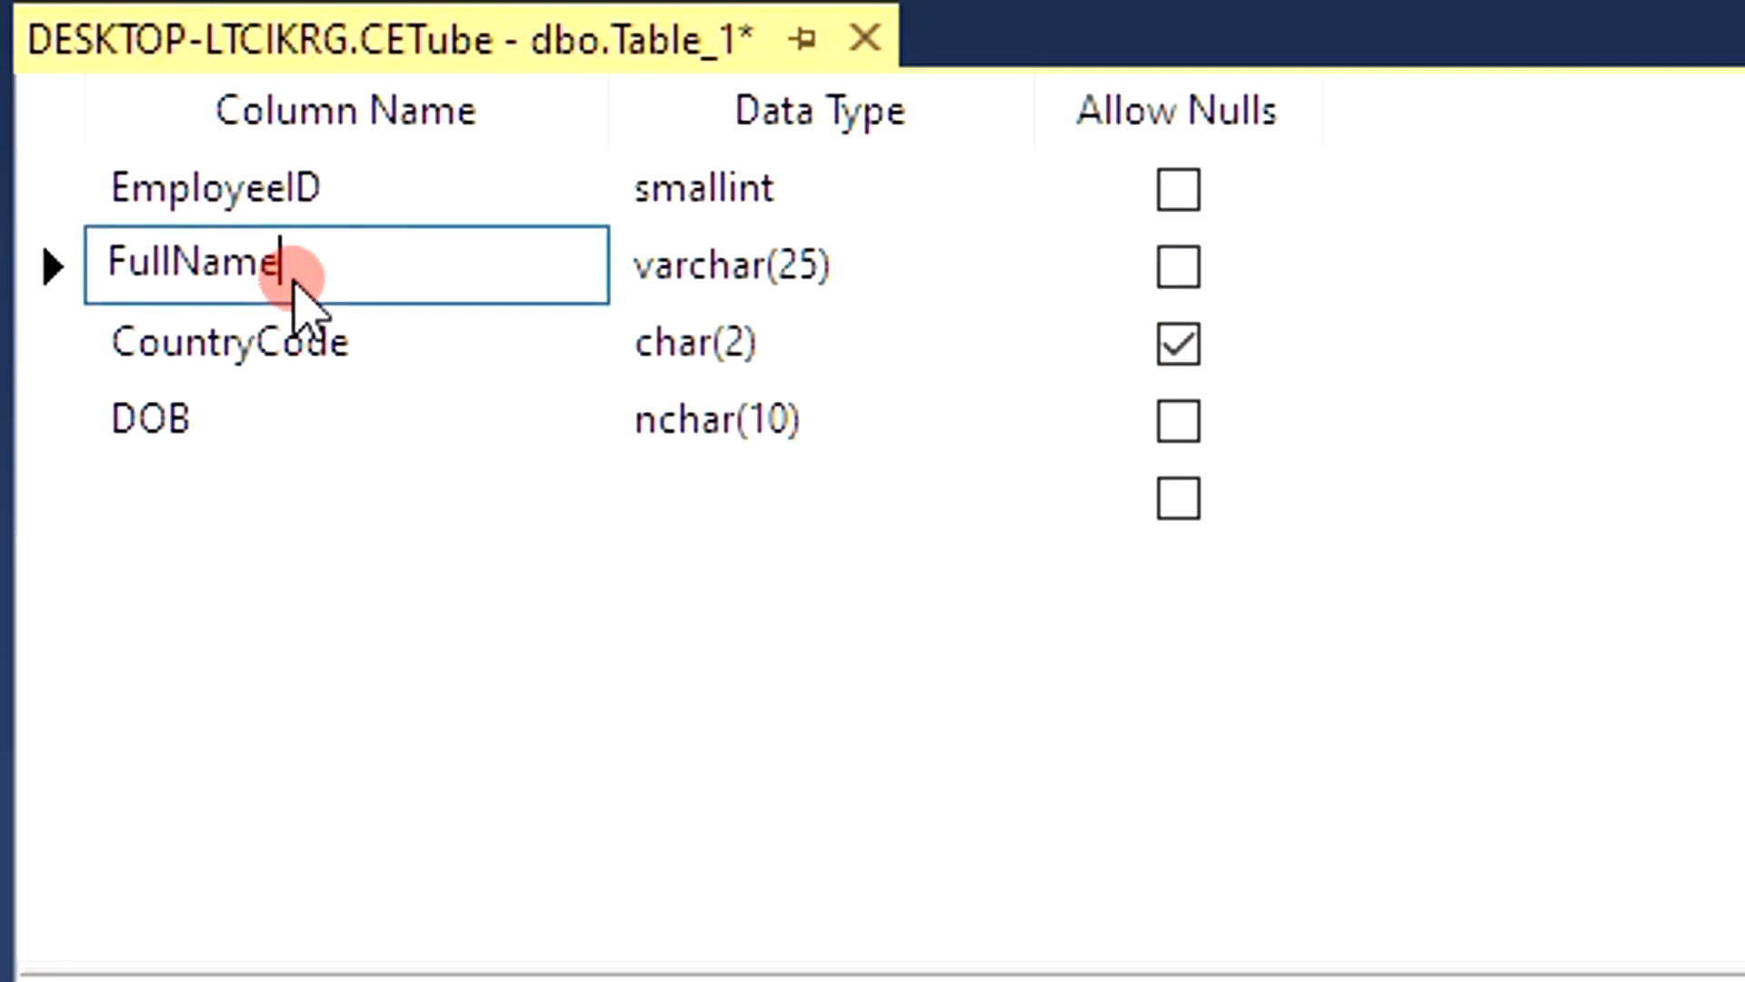
left_click(272, 411)
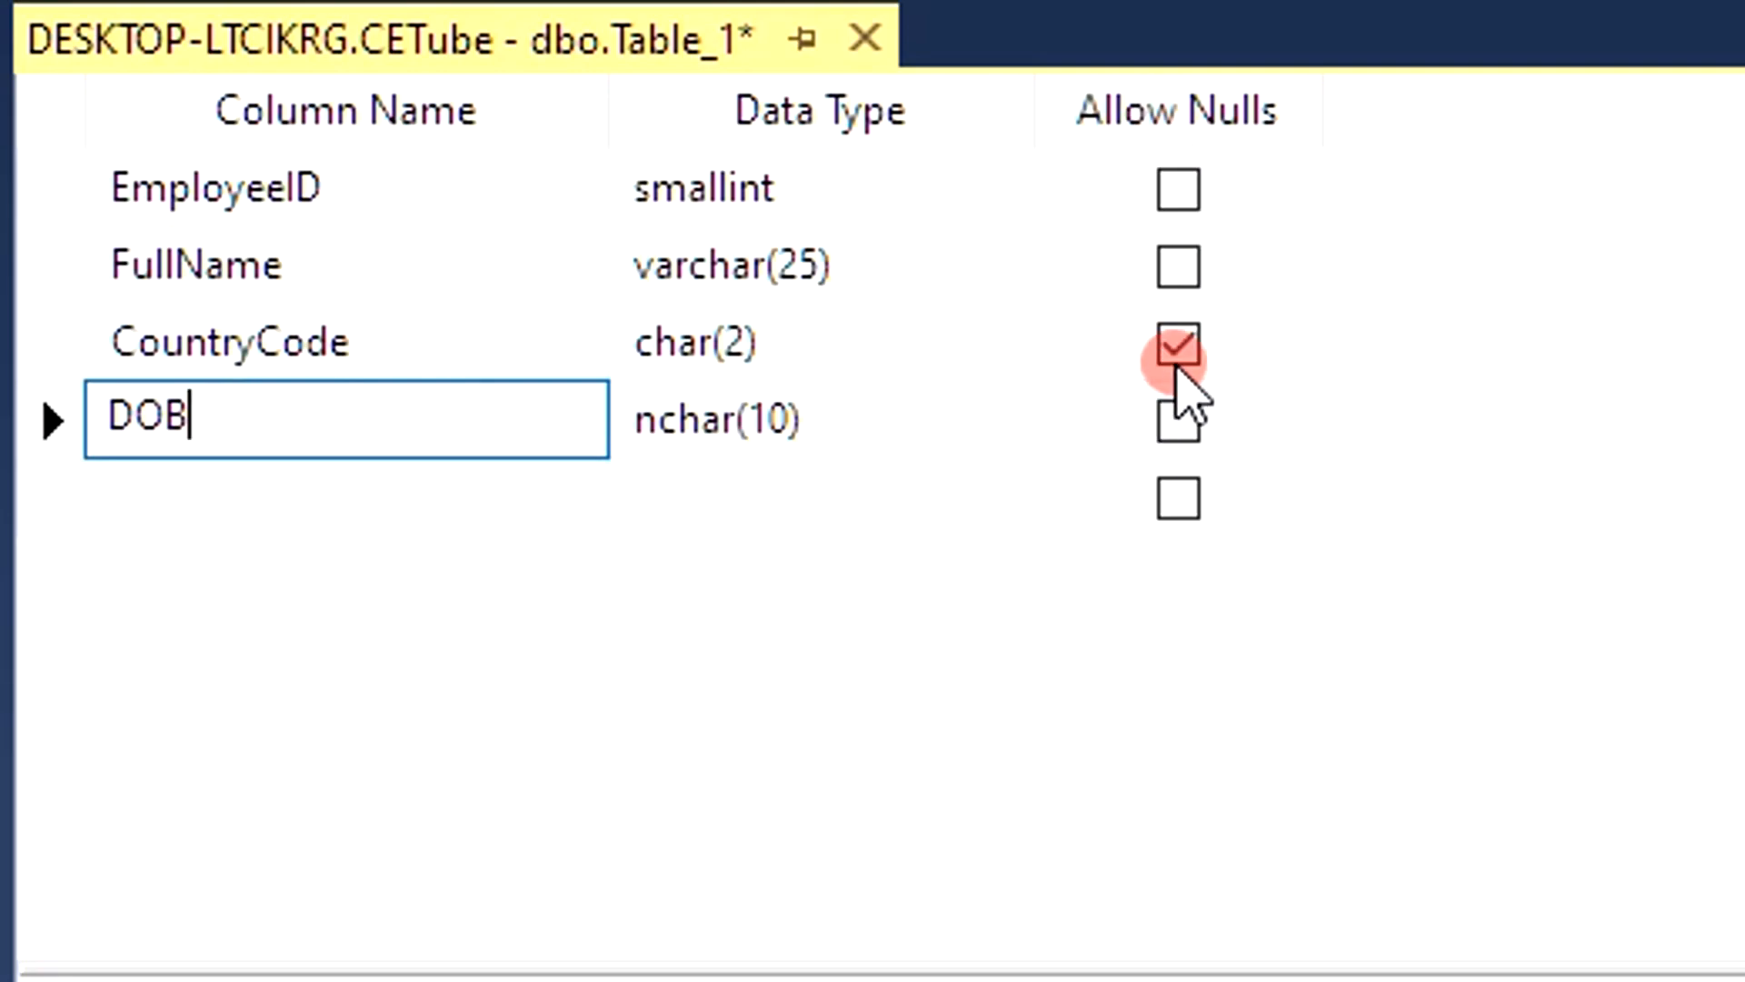
left_click(1182, 350)
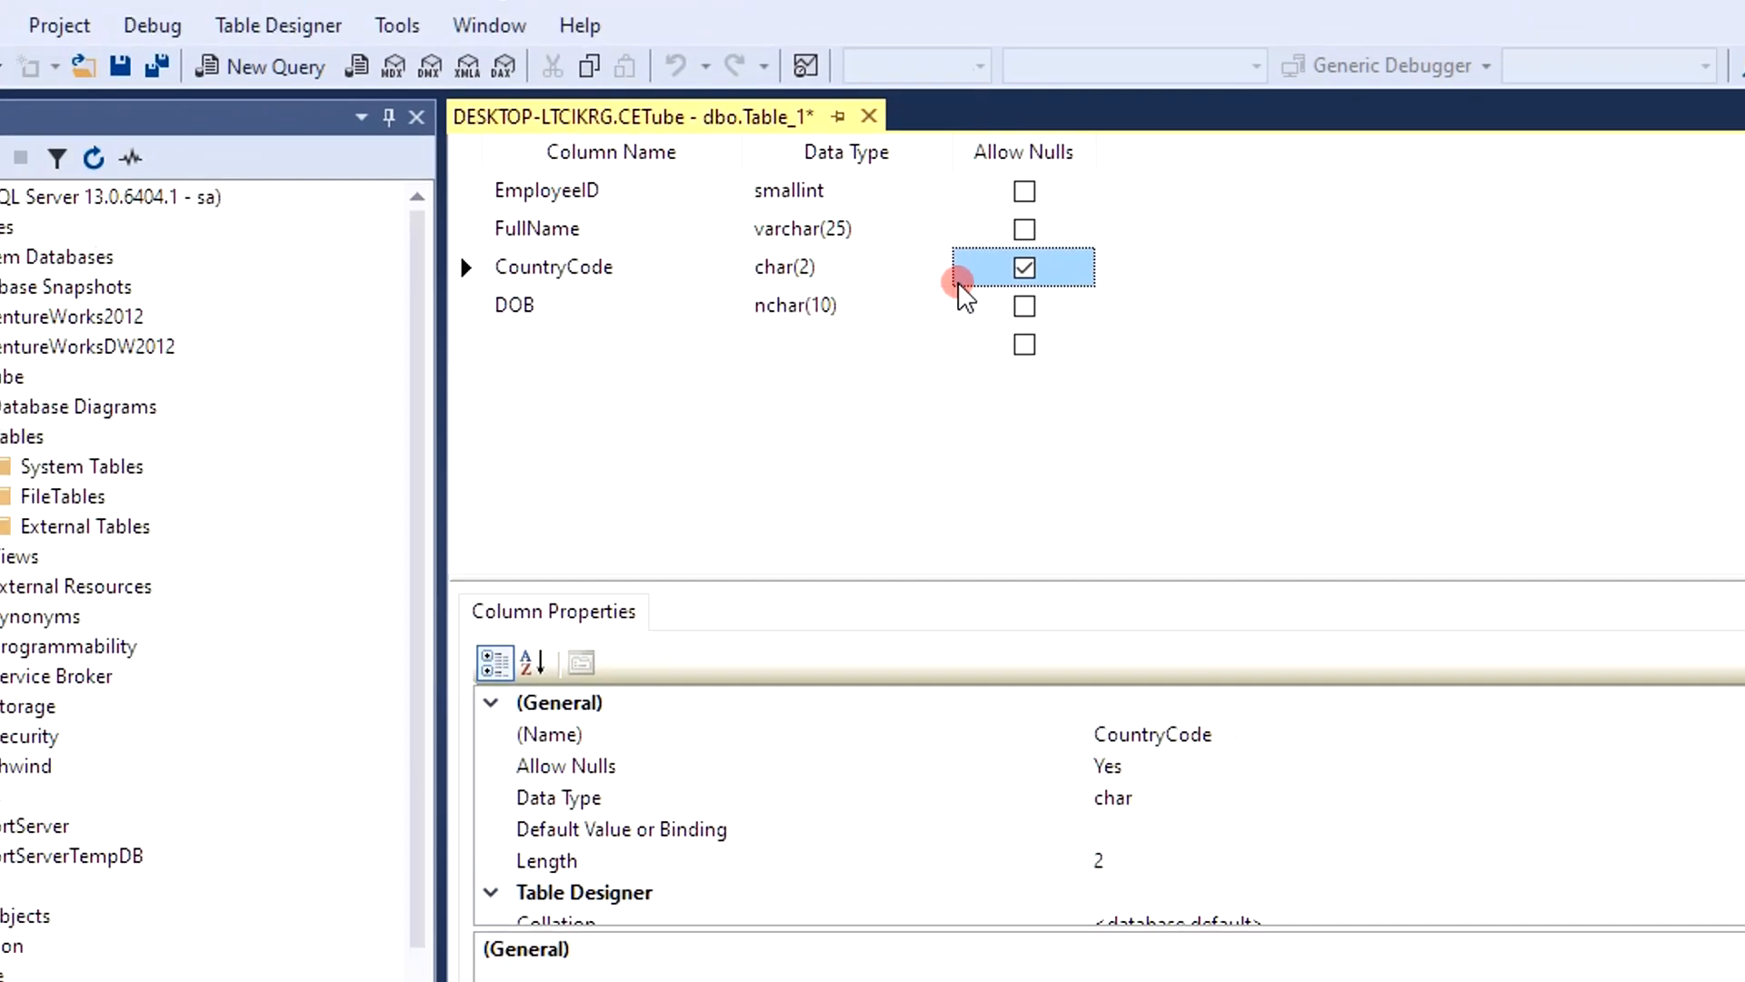
Step: Set the DOB column's data type to date
left_click(775, 422)
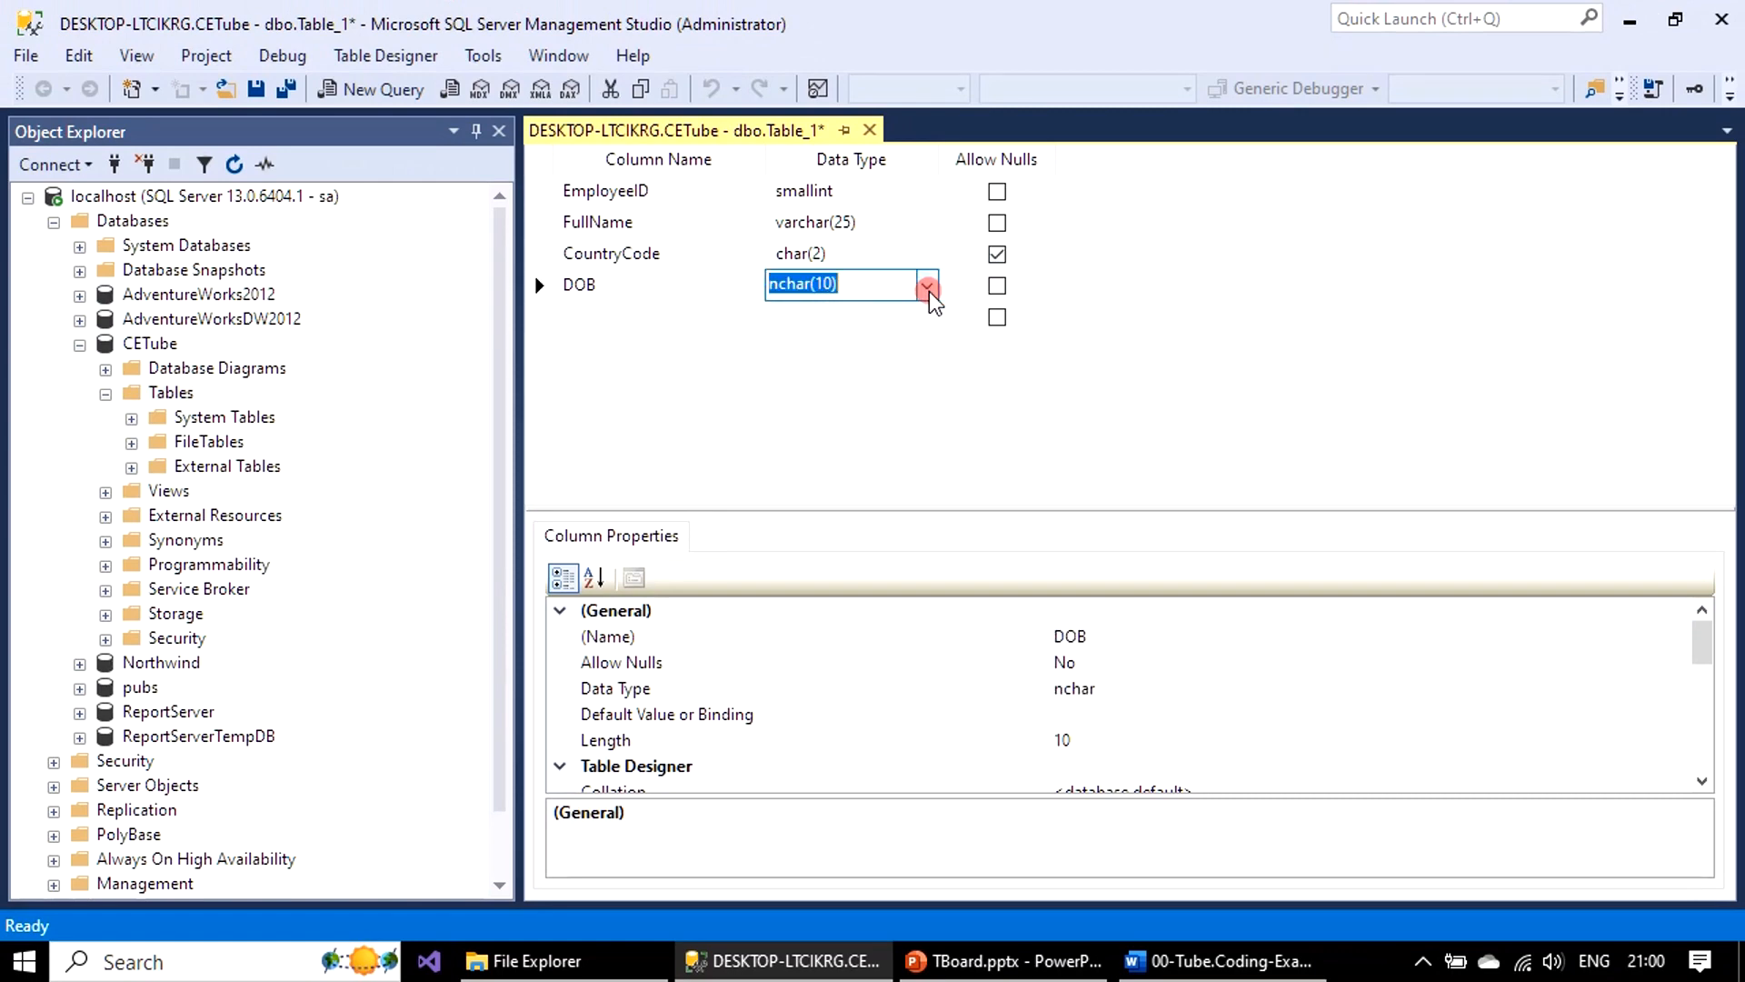
left_click(927, 289)
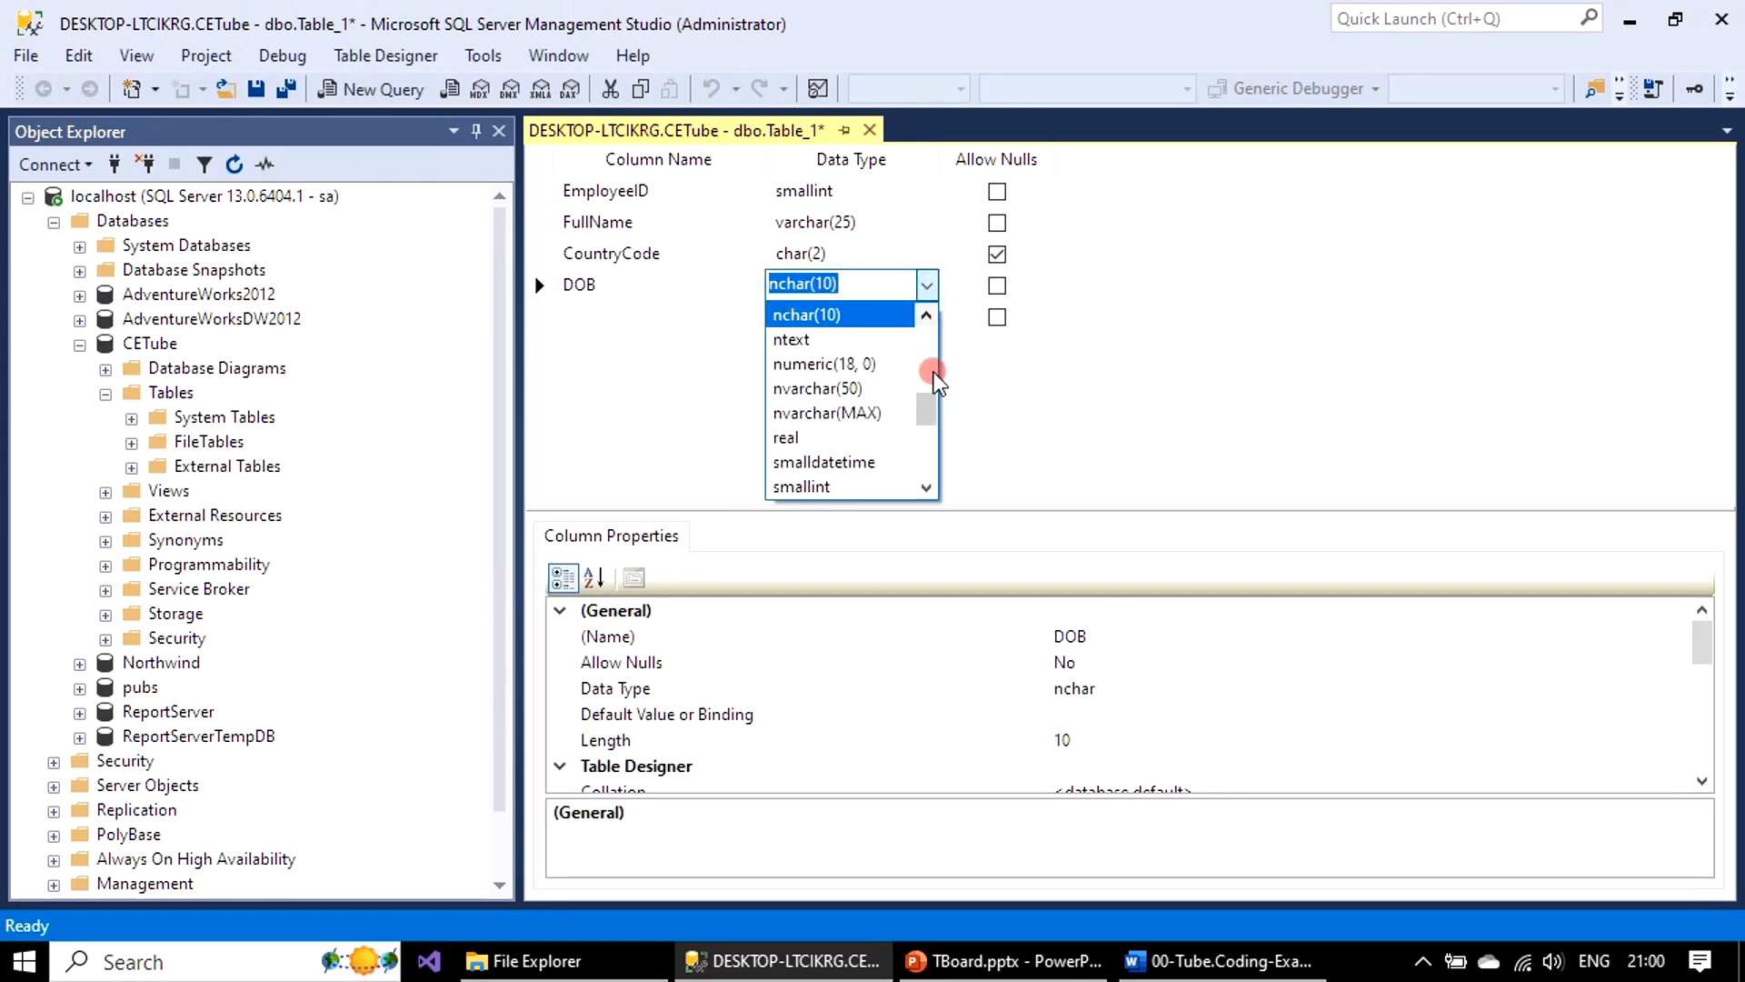
mouse_move(926, 400)
left_mouse_down()
mouse_move(927, 421)
mouse_move(925, 395)
left_mouse_up()
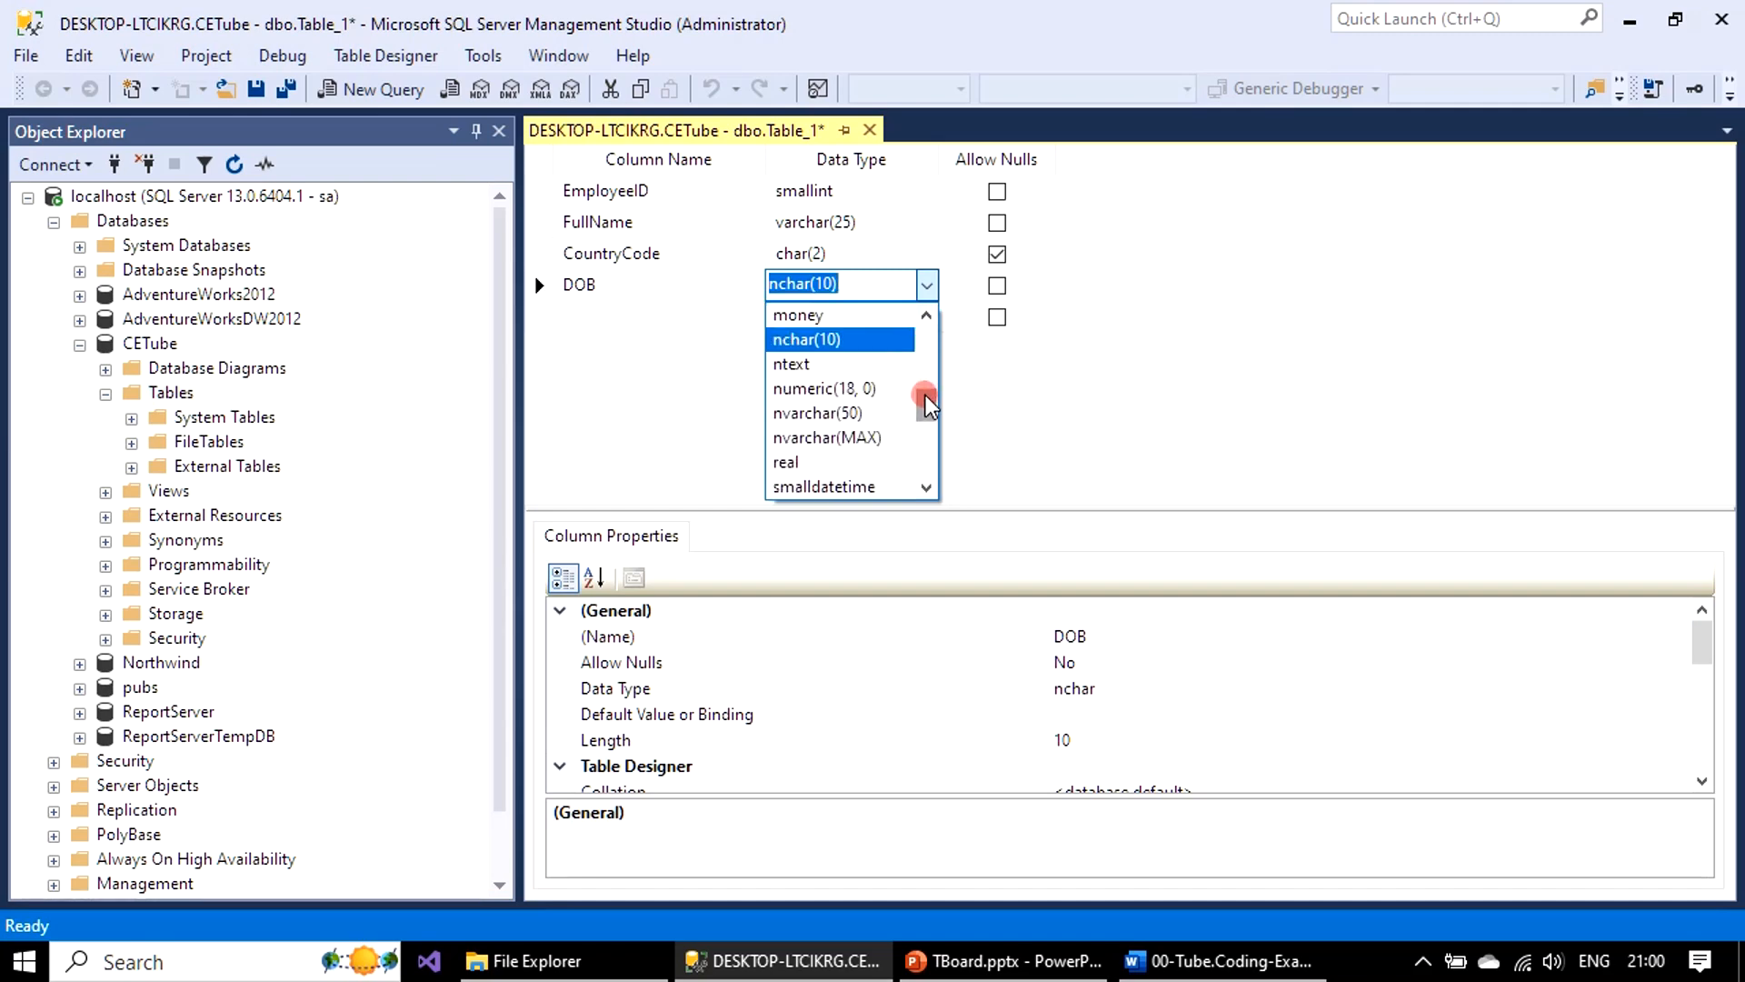
type("date")
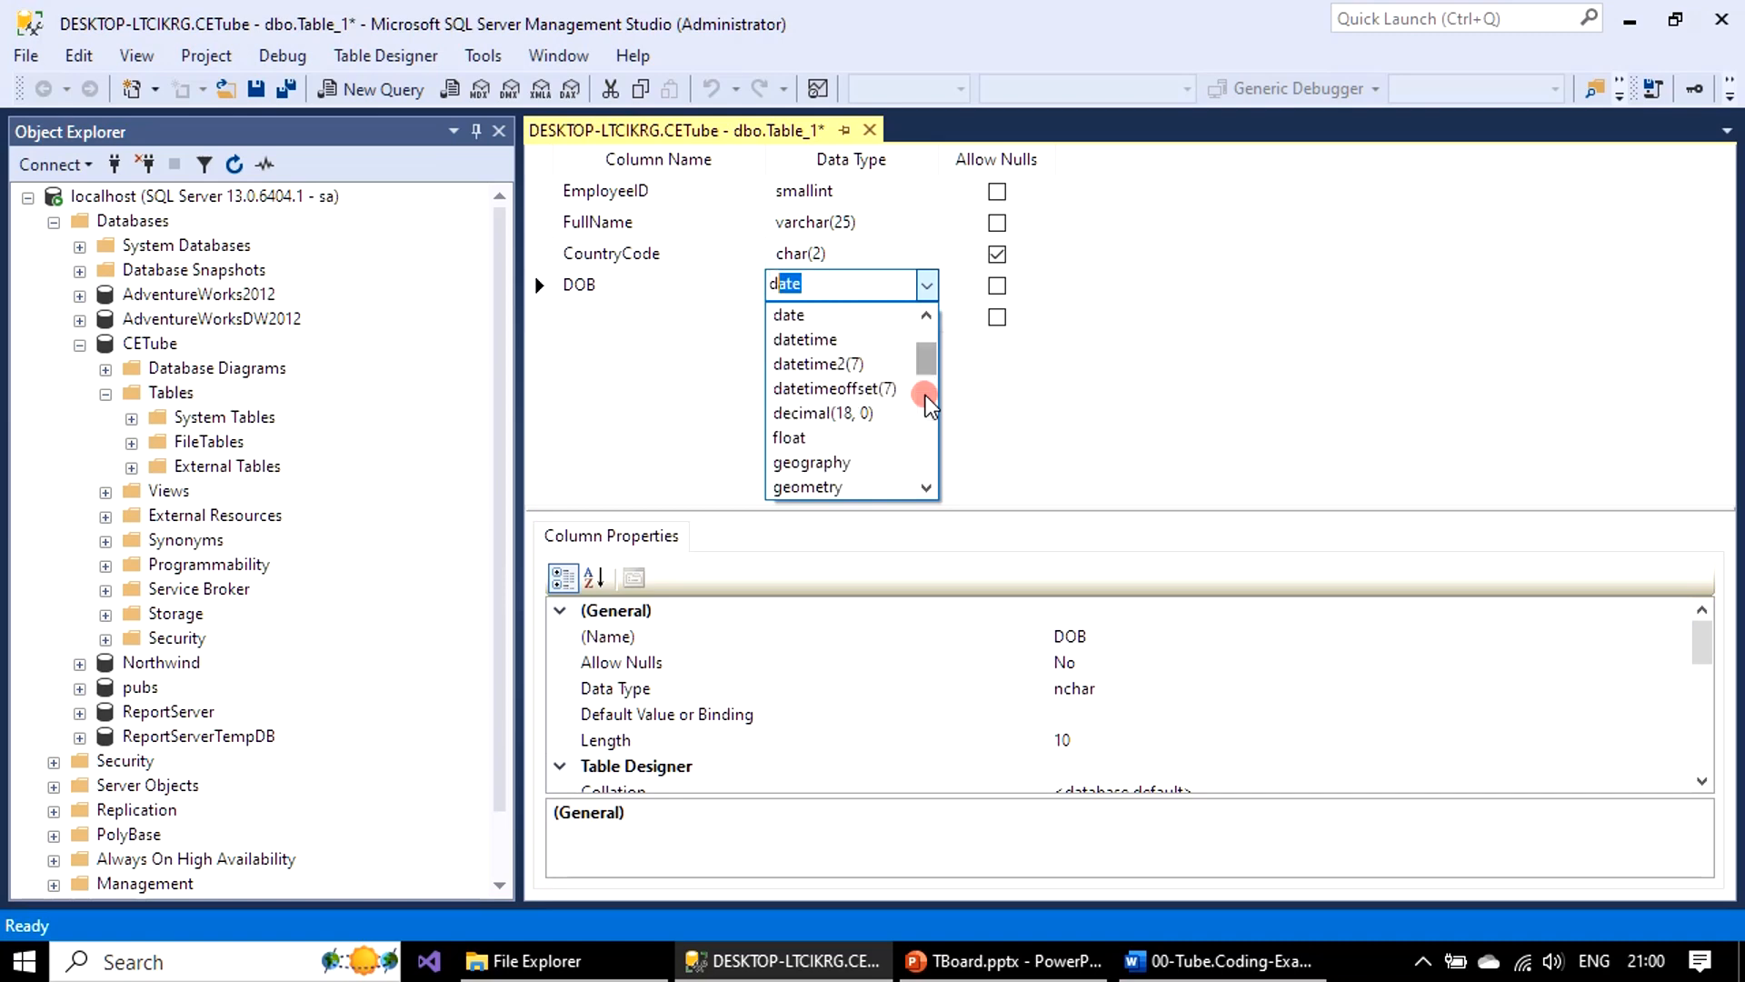
left_click(824, 318)
left_click(823, 318)
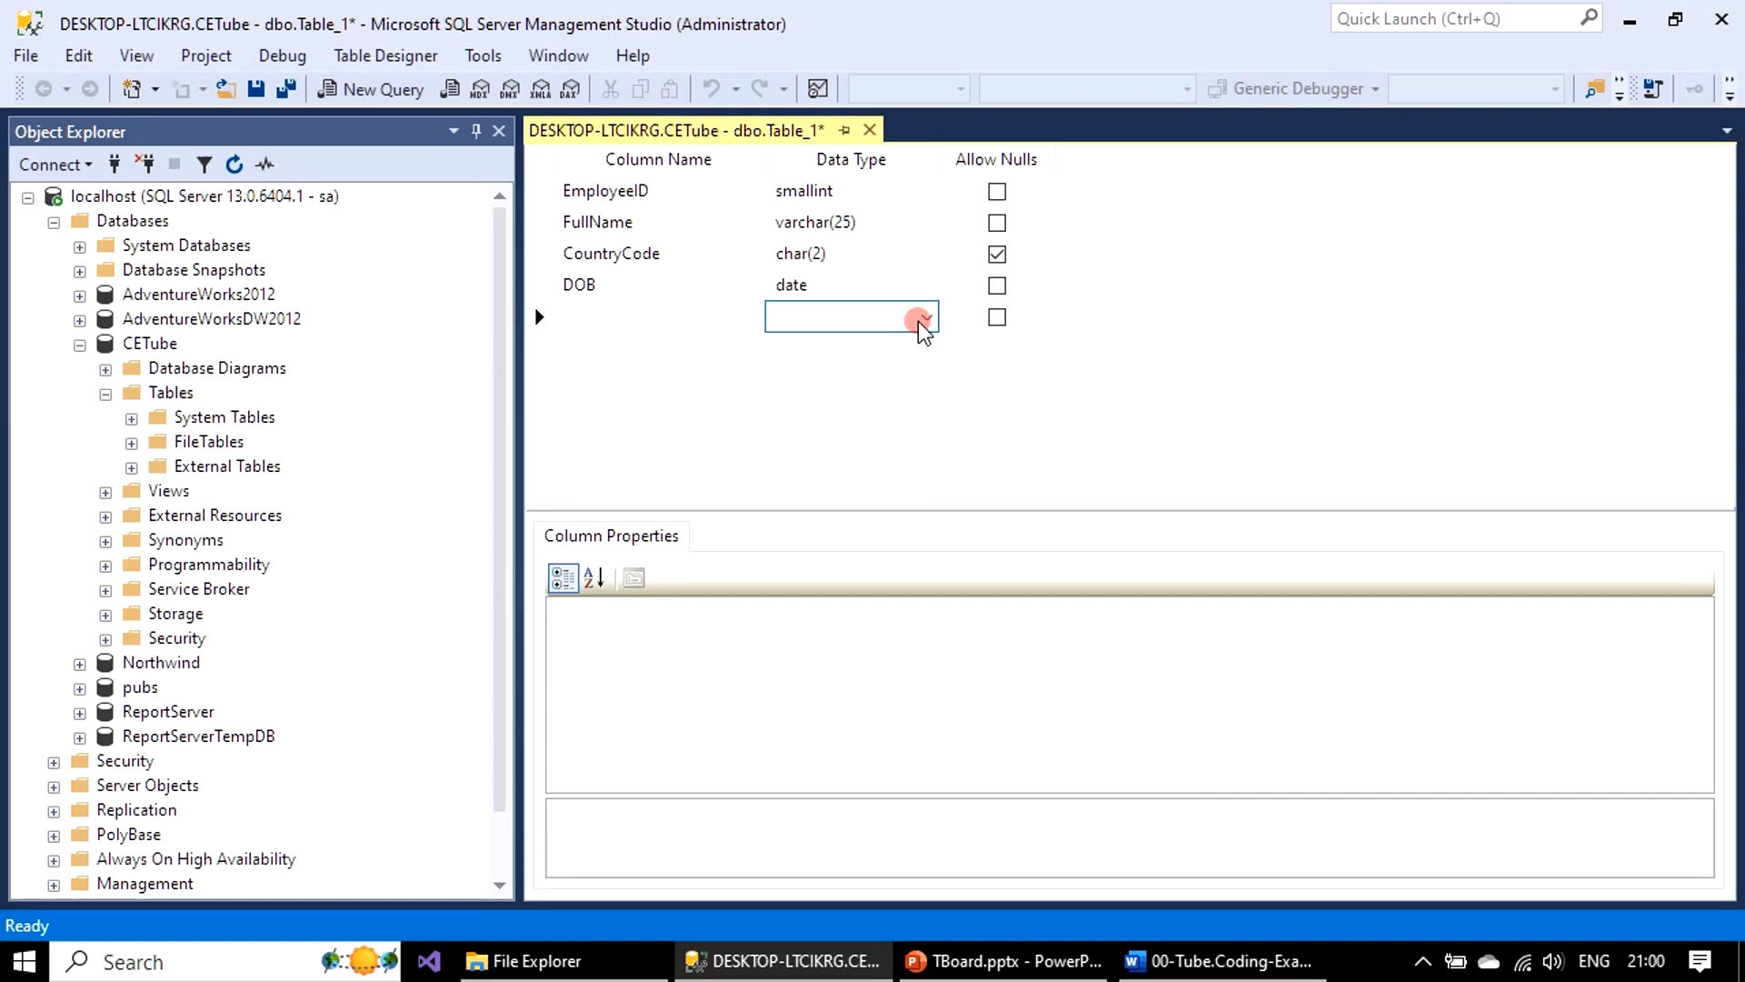
Step: Examine the other data types available for the DOB column without changing its type
left_click(926, 284)
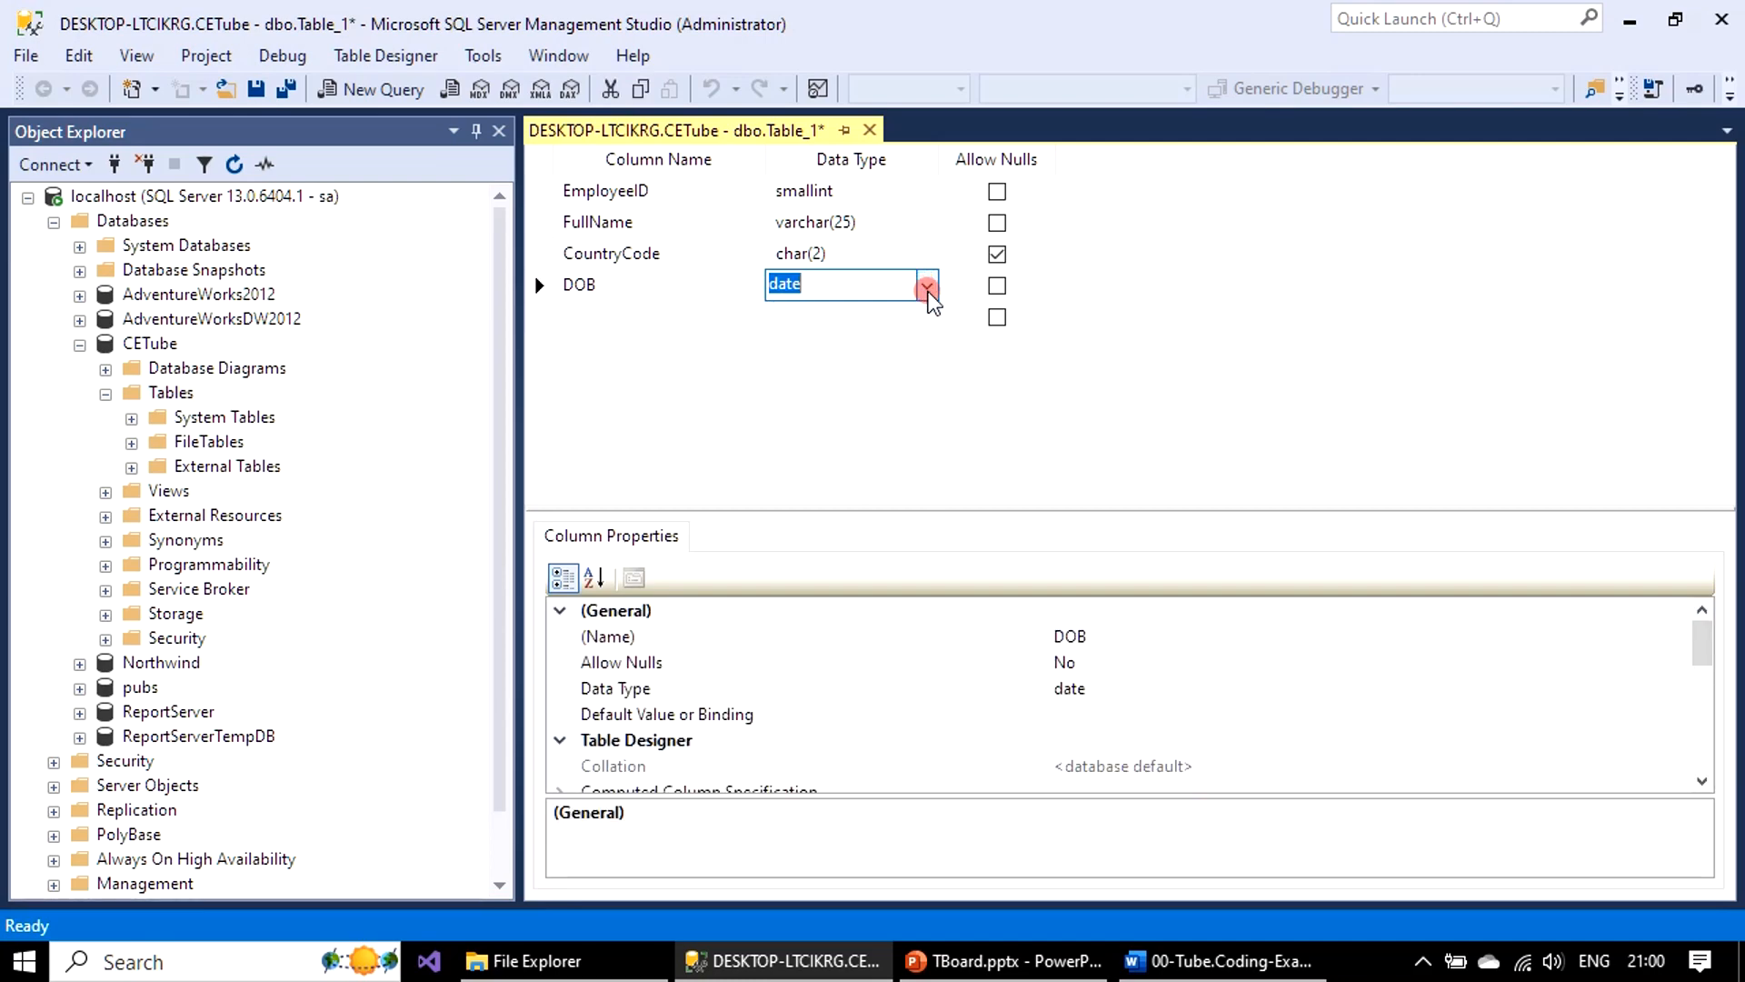
left_click(927, 287)
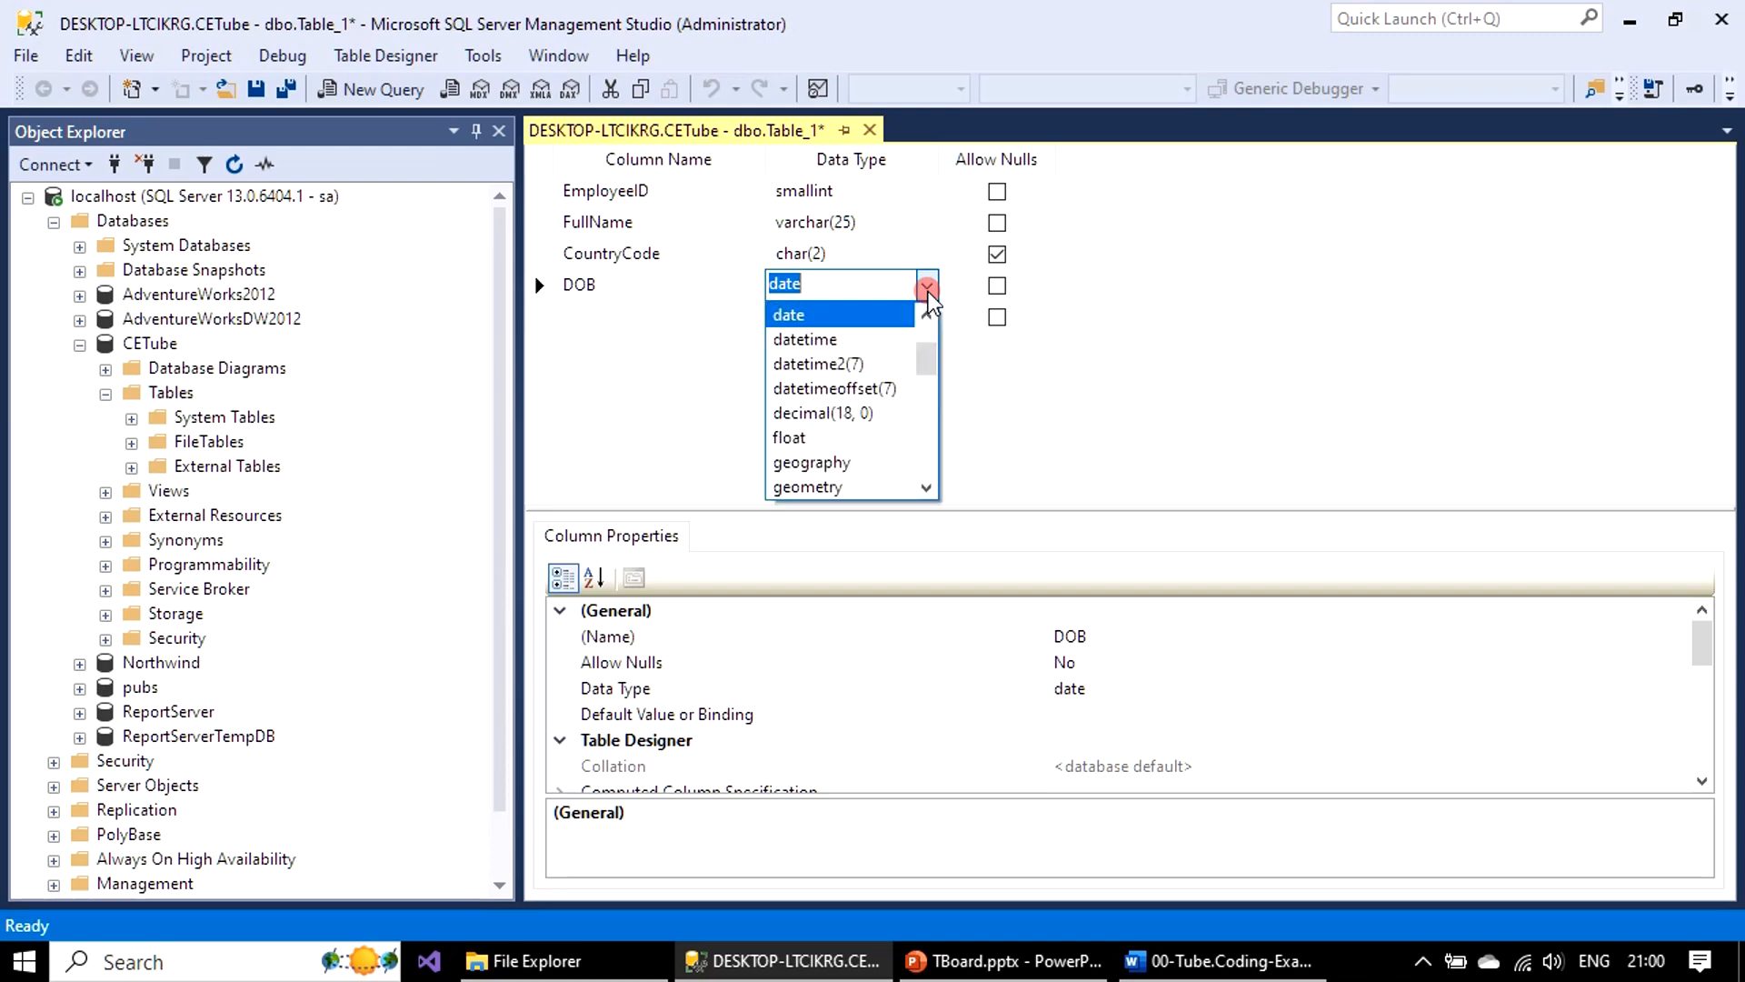
left_click_drag(925, 369, 927, 439)
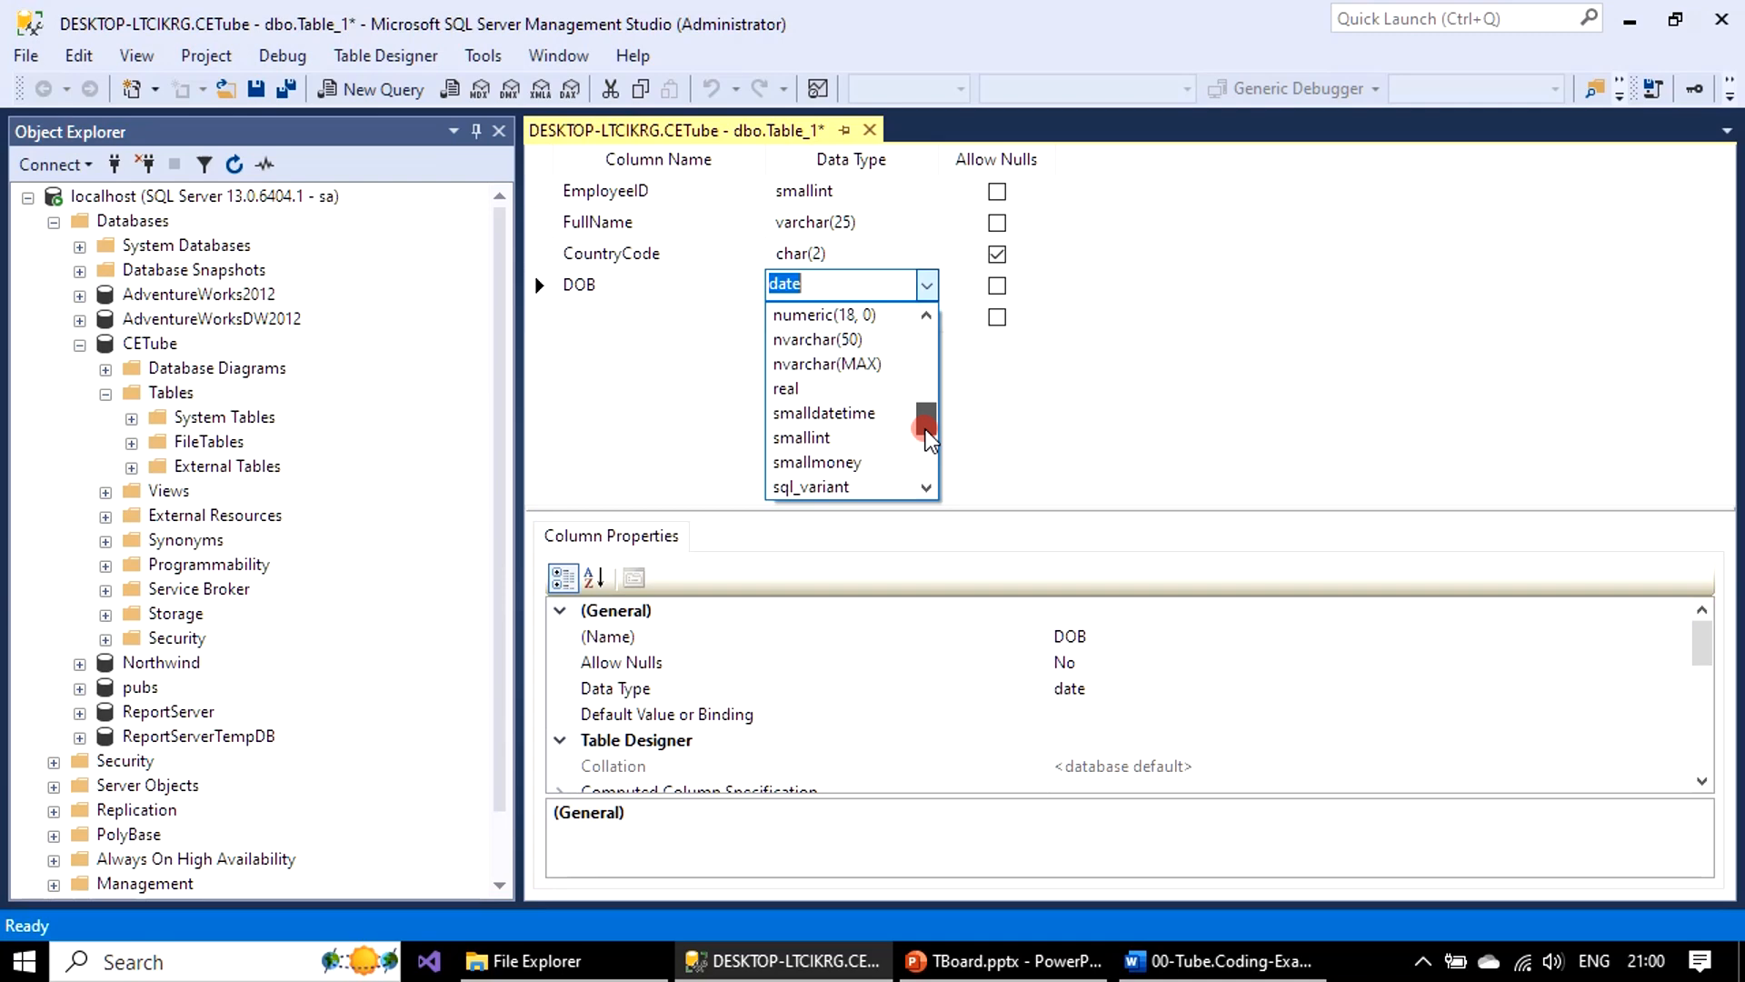
left_click_drag(929, 436, 927, 400)
left_click(1055, 405)
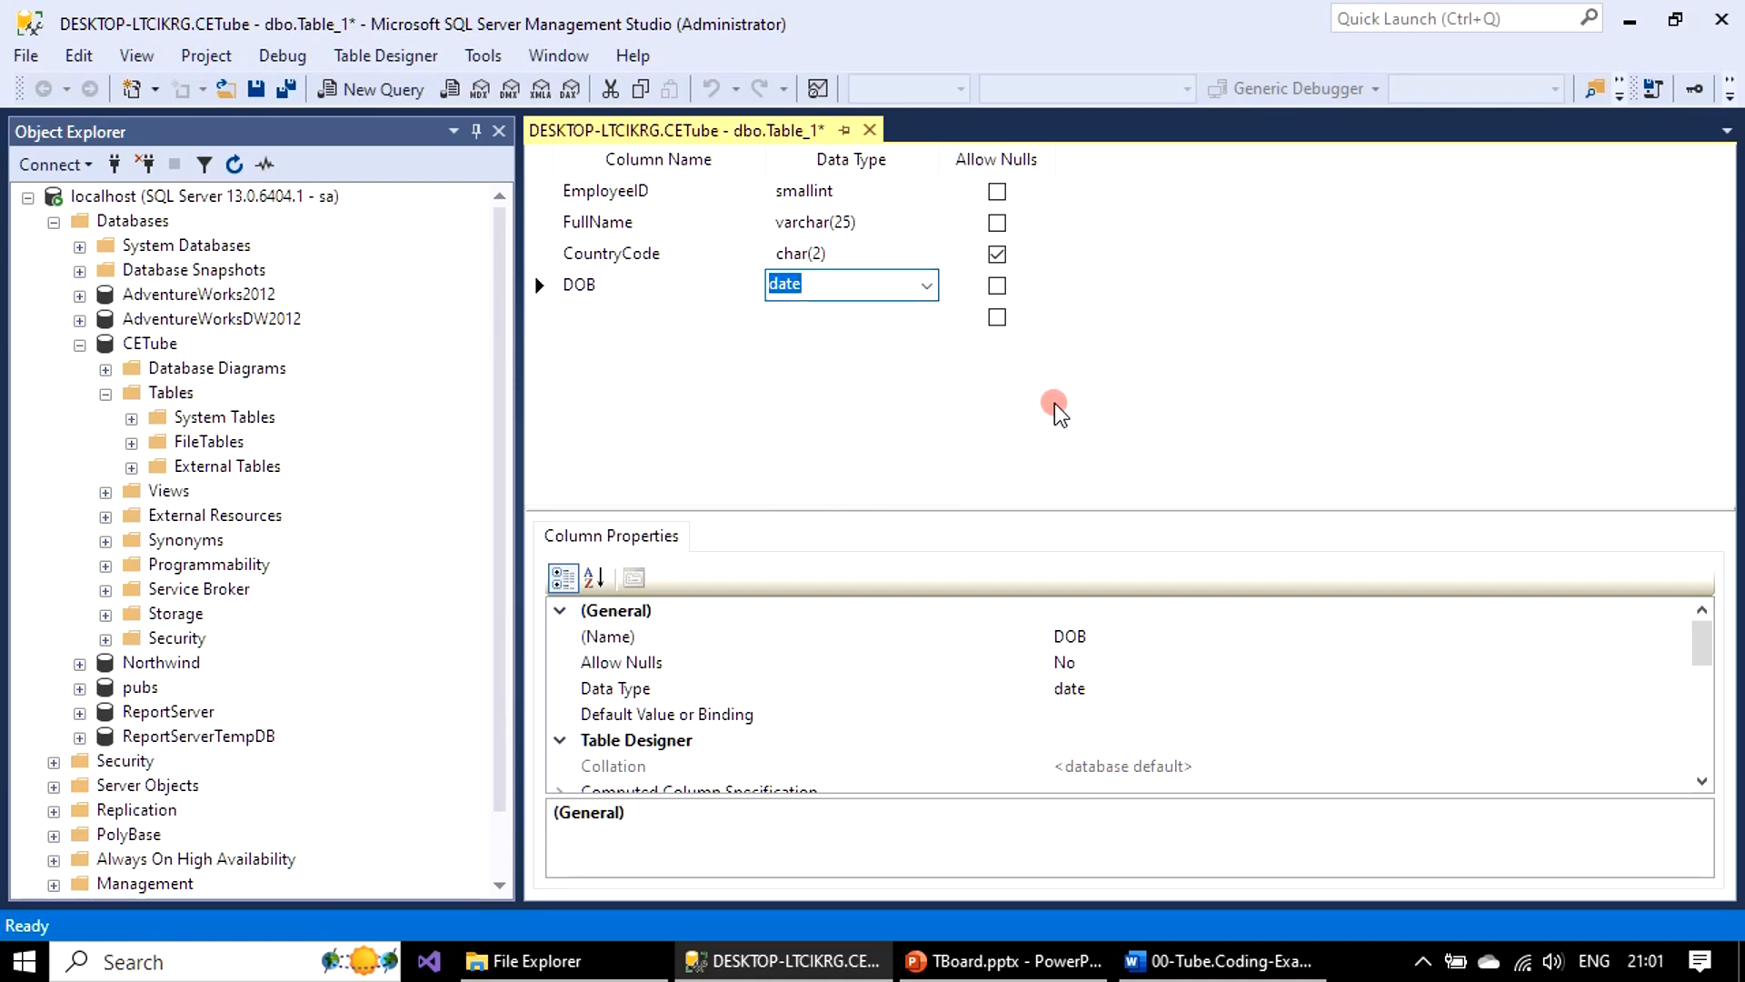
left_click(880, 322)
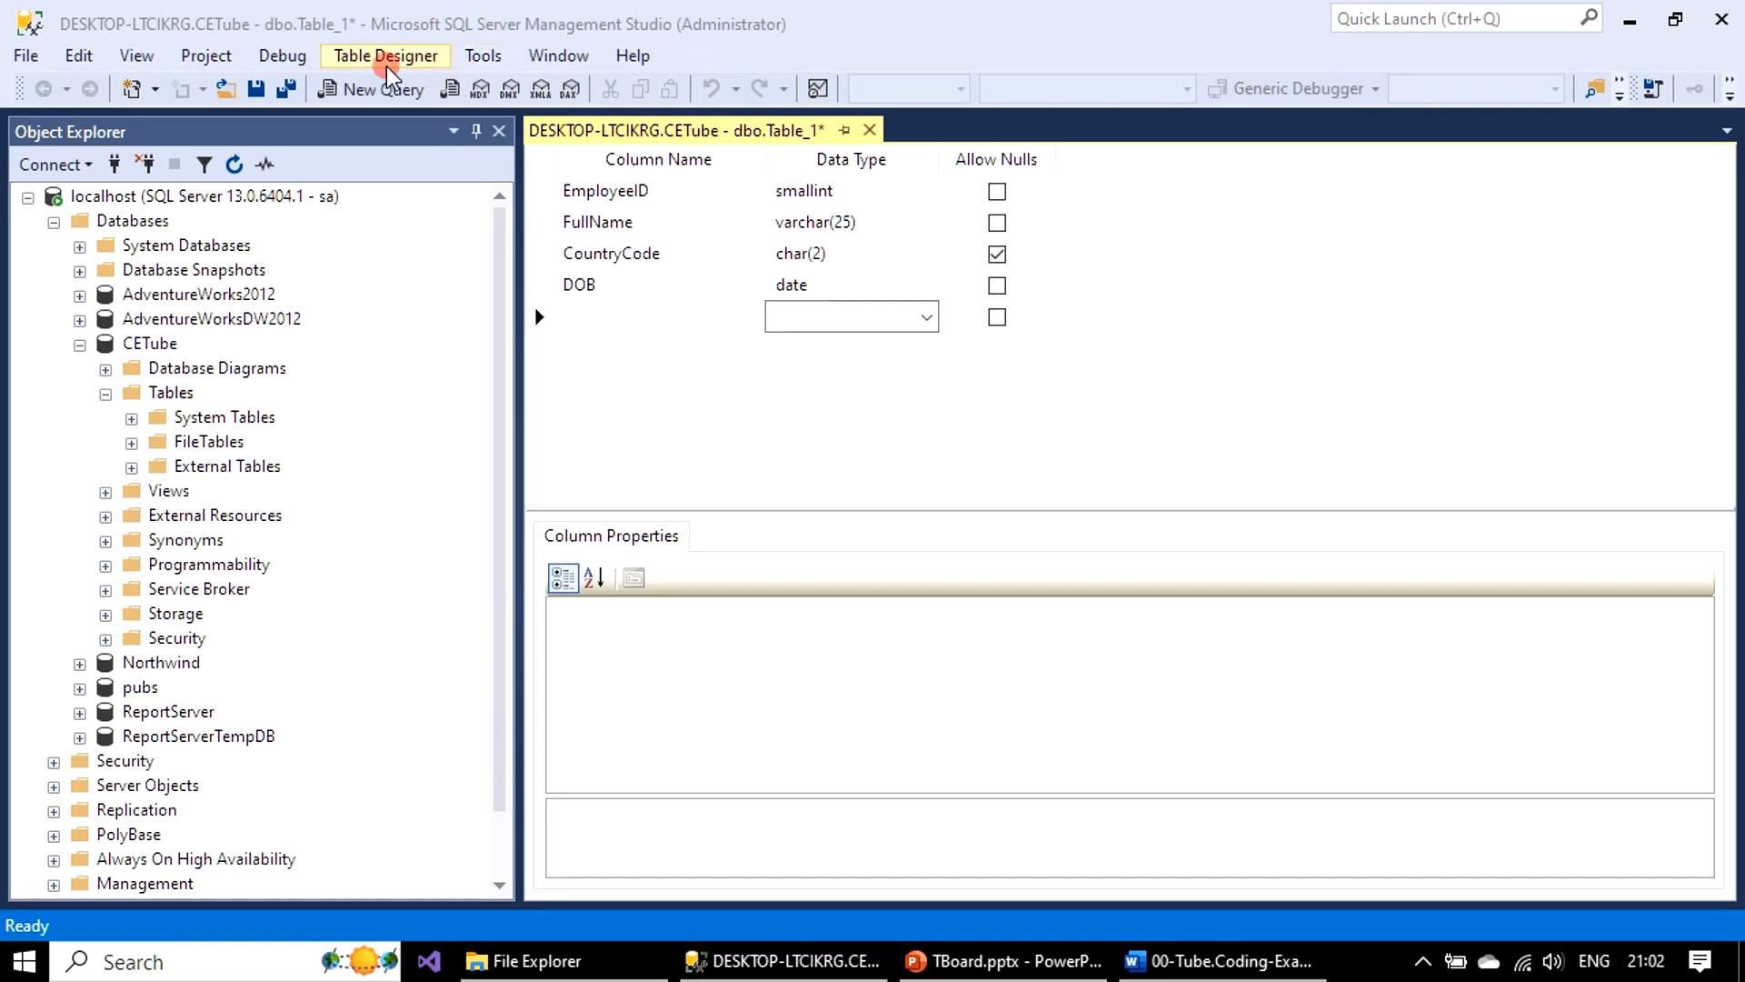
Step: Show the table's properties and set its Schema to Test
left_click(138, 57)
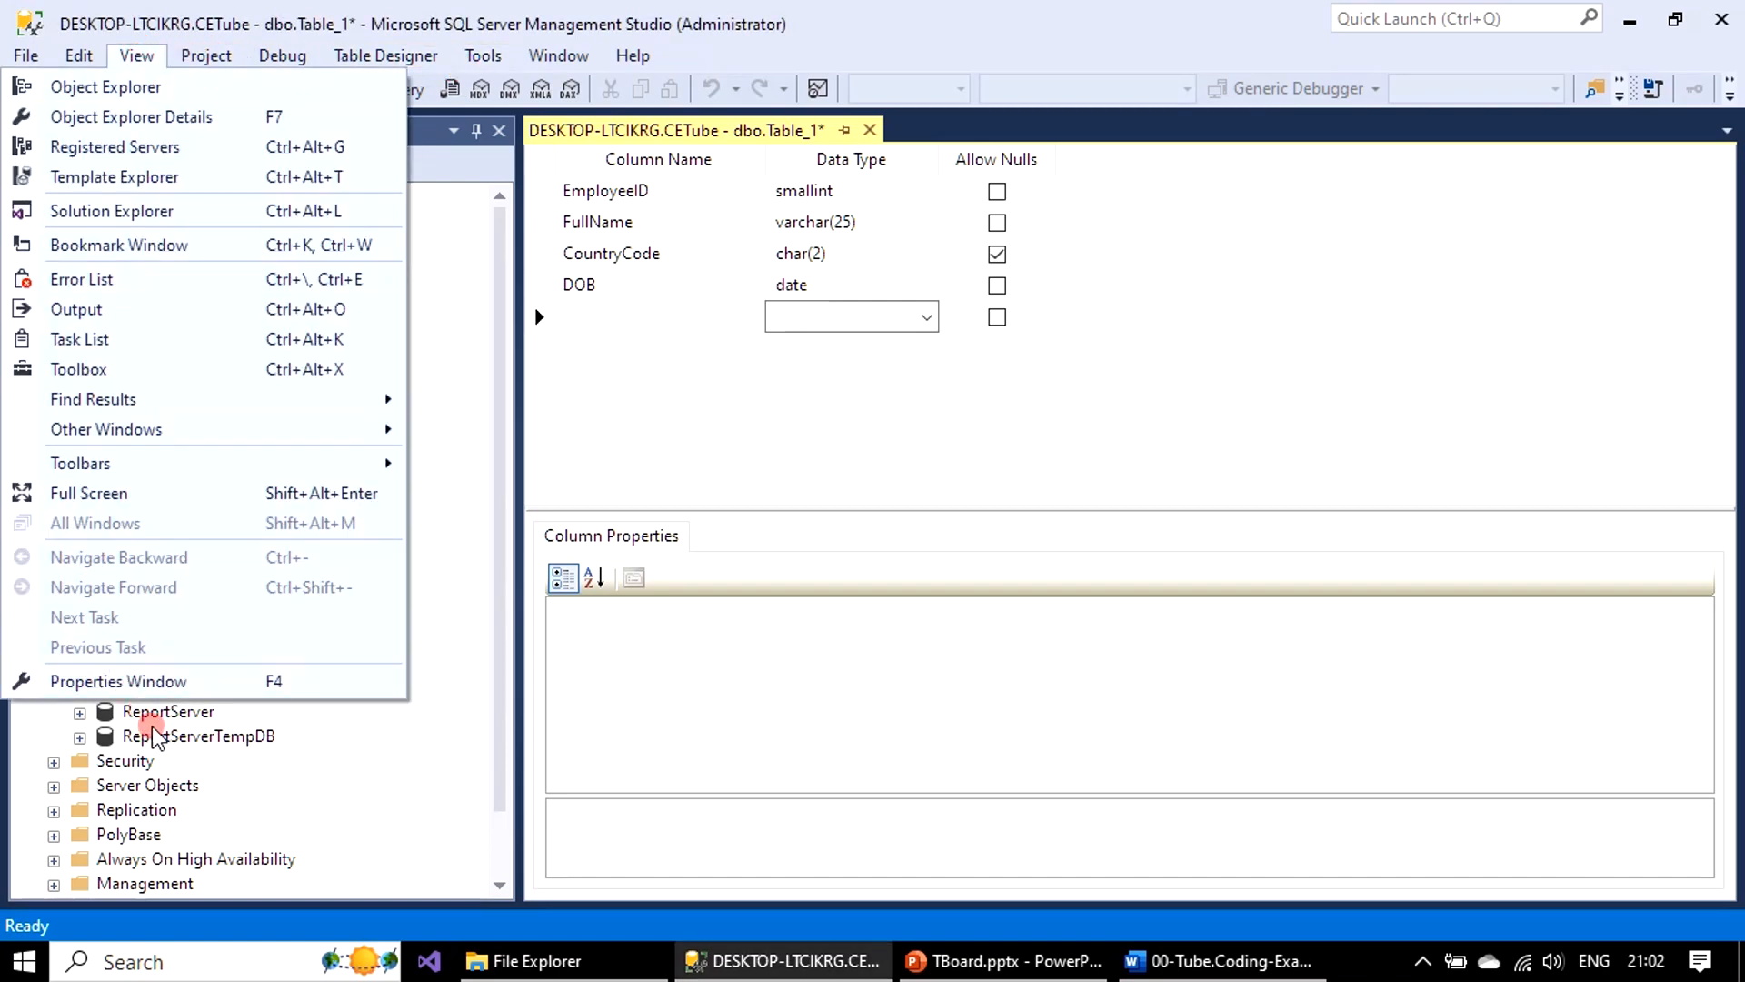
left_click(171, 683)
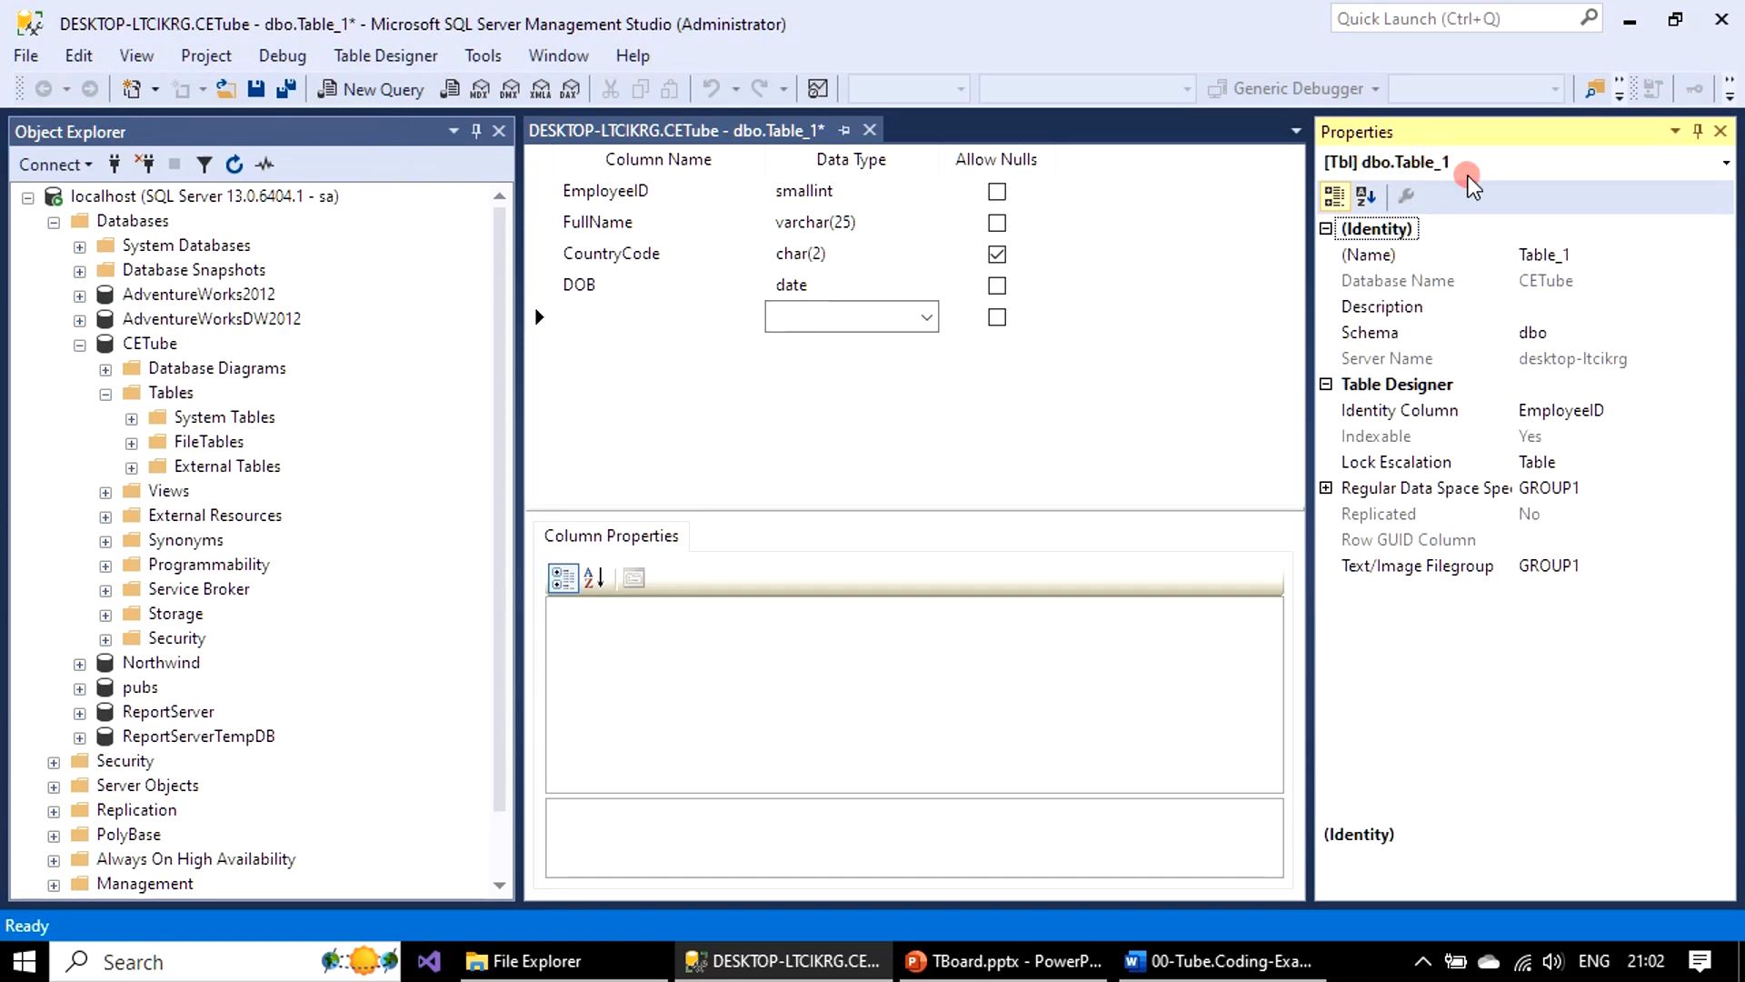
left_click(1562, 335)
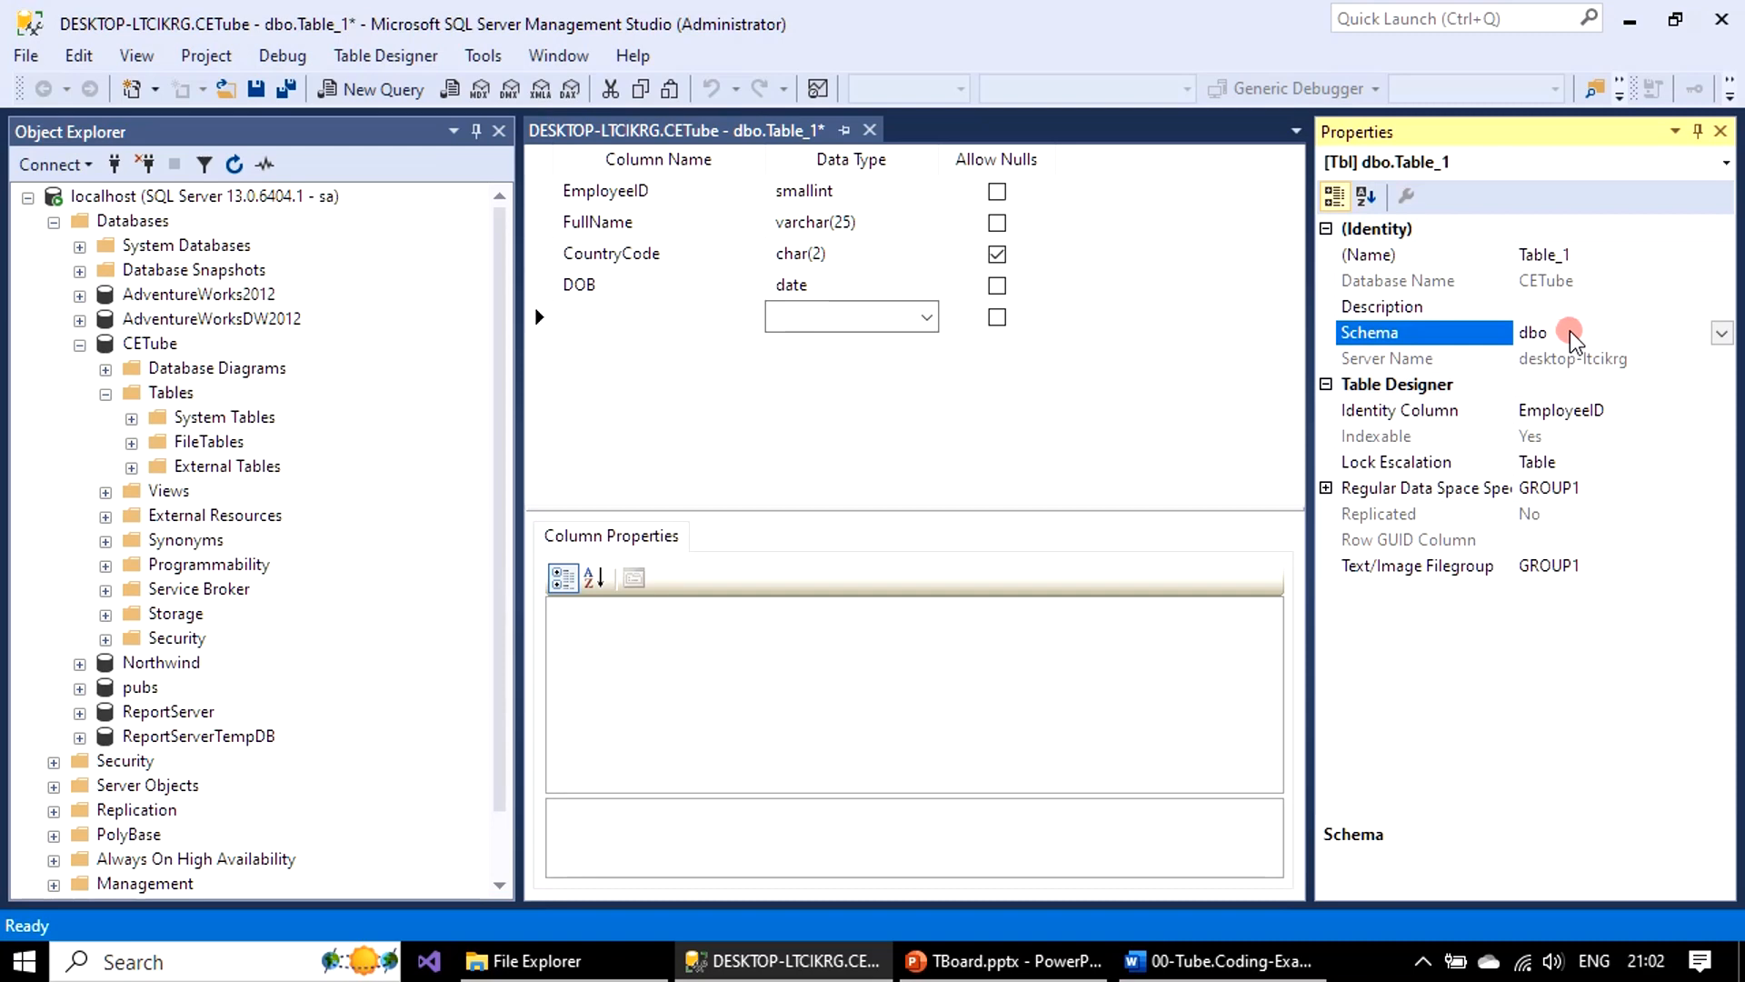
left_click(1720, 334)
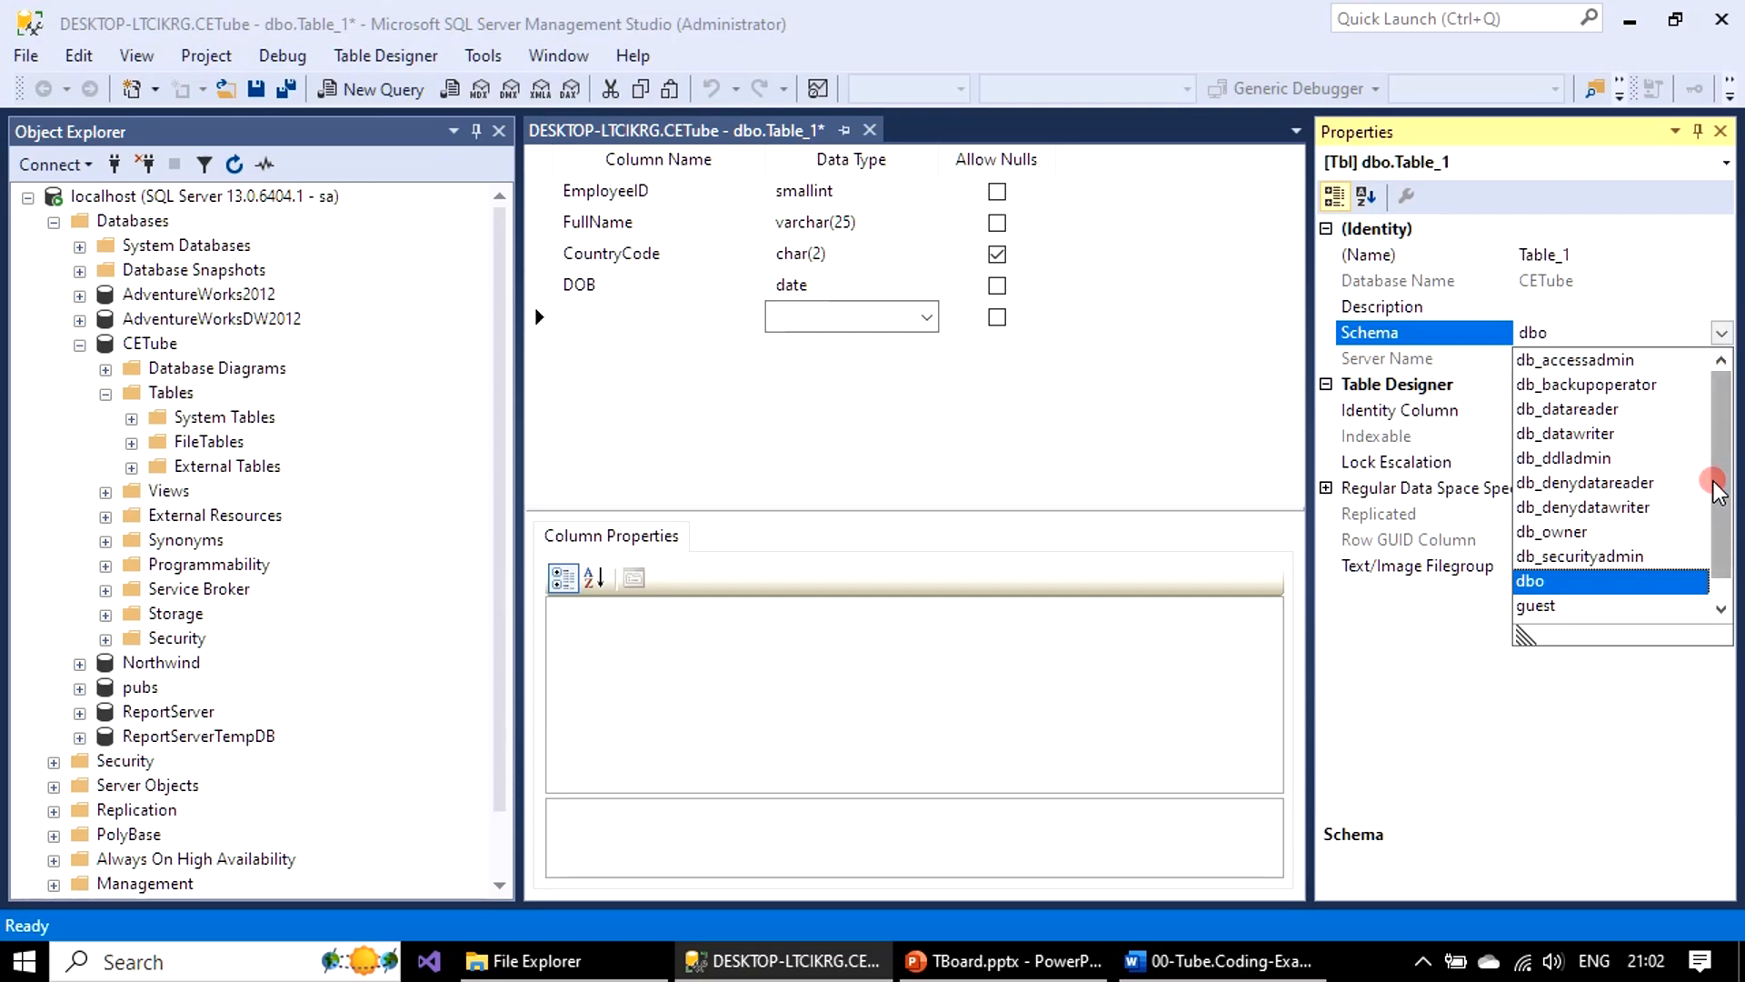
left_click_drag(1713, 483, 1718, 542)
left_click(1540, 609)
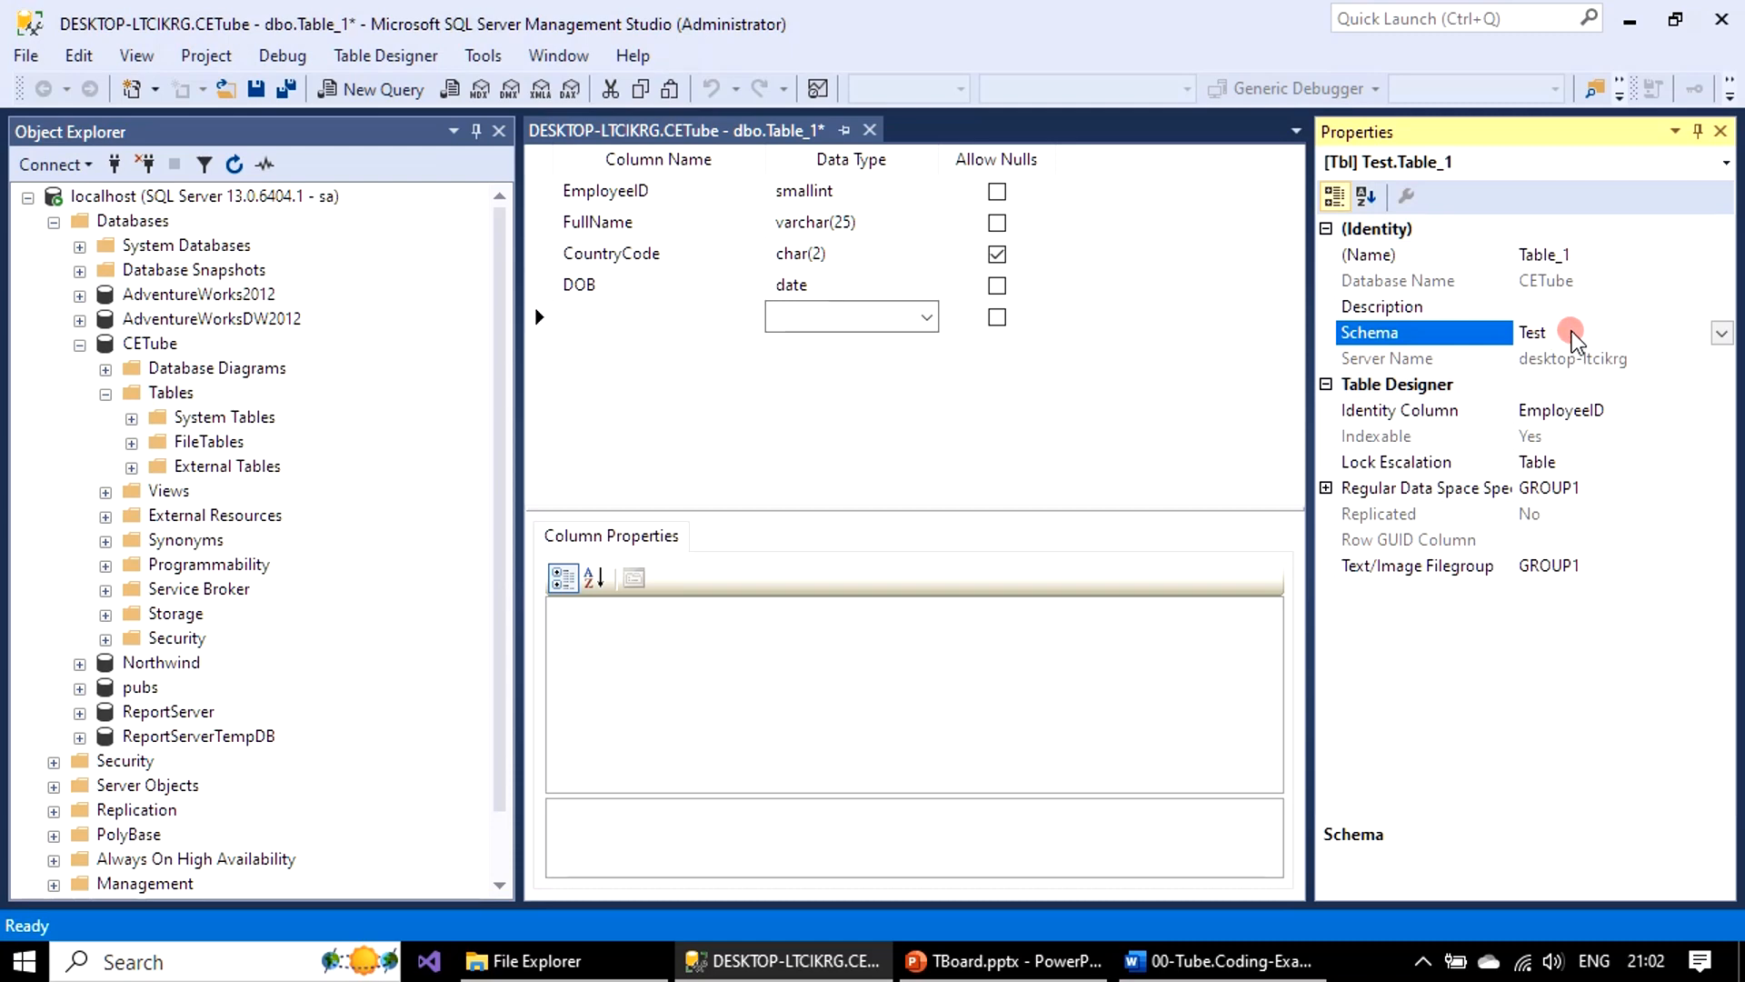
Step: Switch the table's filegroup in the Regular Data Space Specification to PRIMARY and back to GROUP1
left_click(1326, 488)
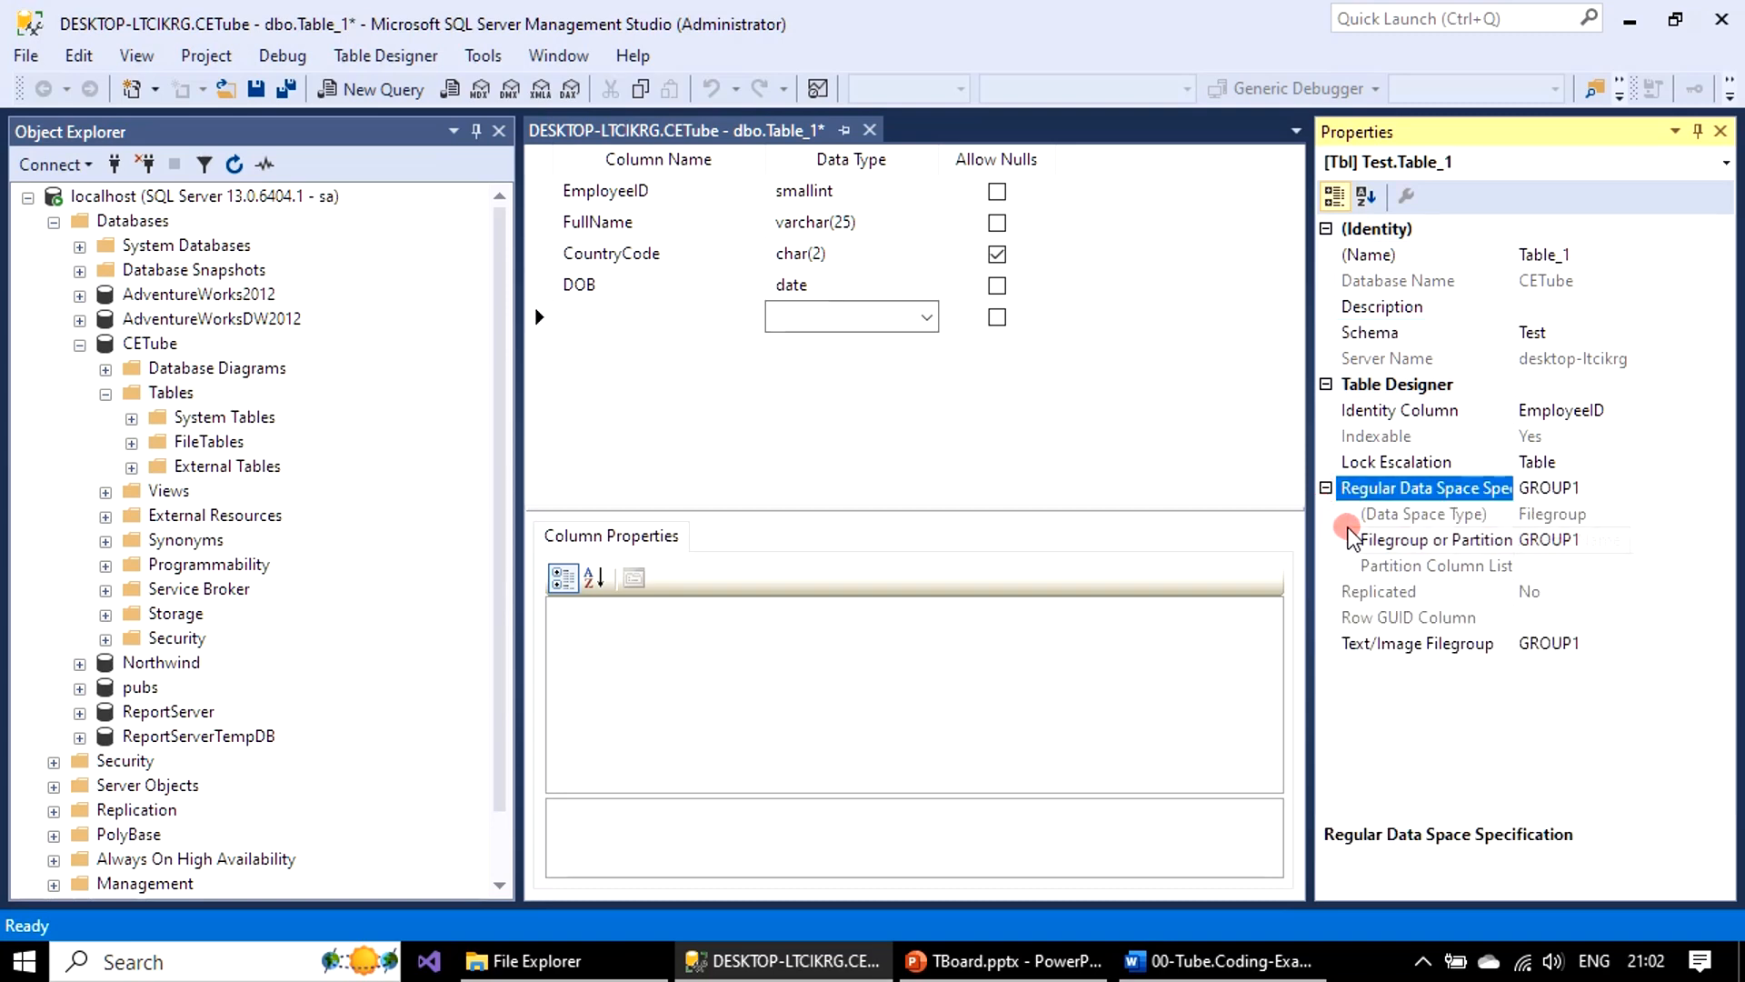
left_click(1626, 541)
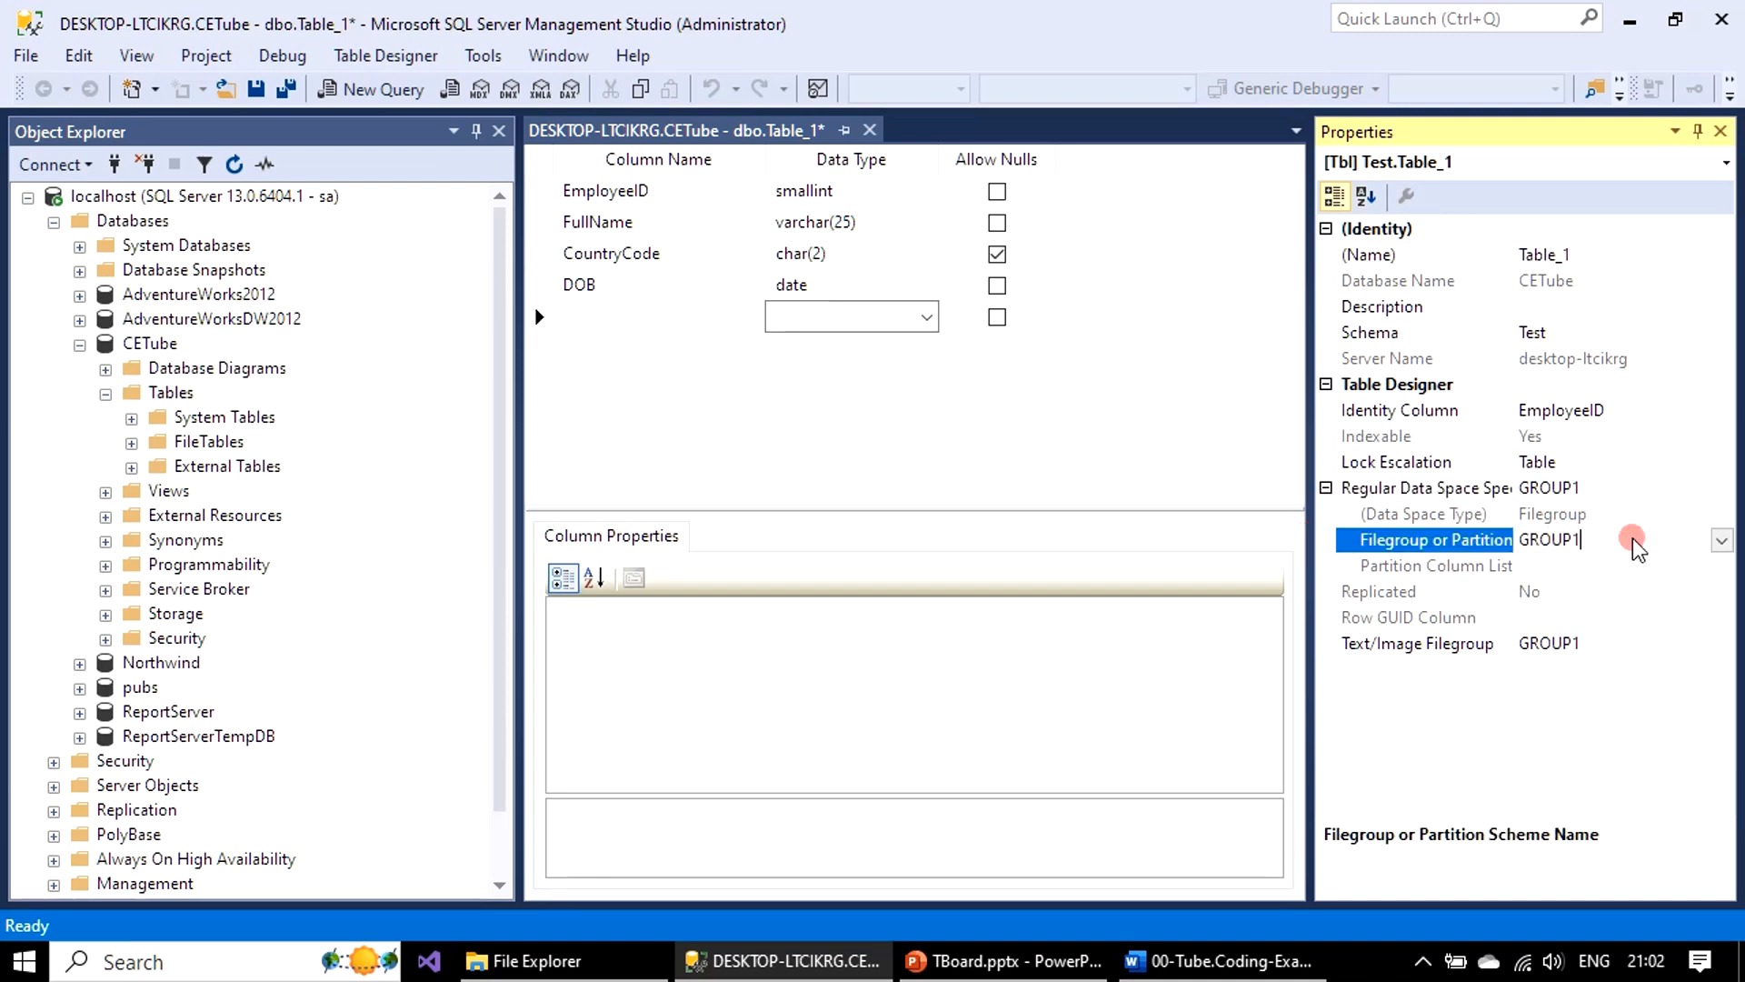
left_click(1722, 542)
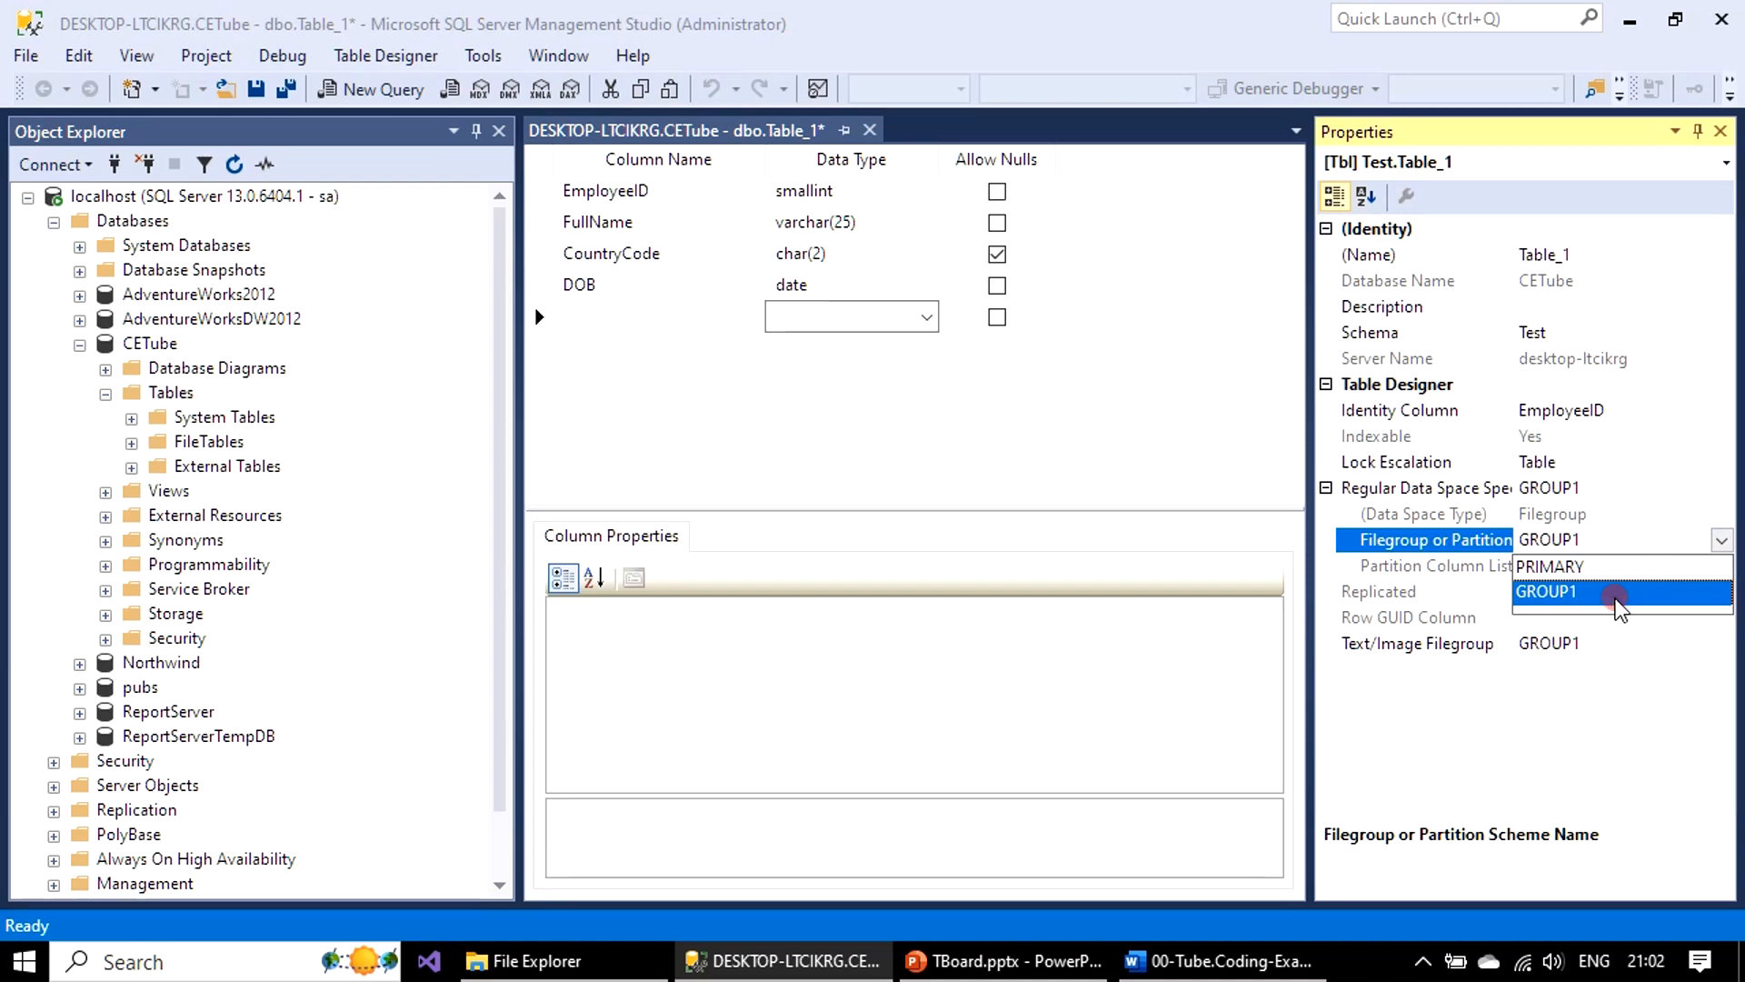
left_click(1597, 568)
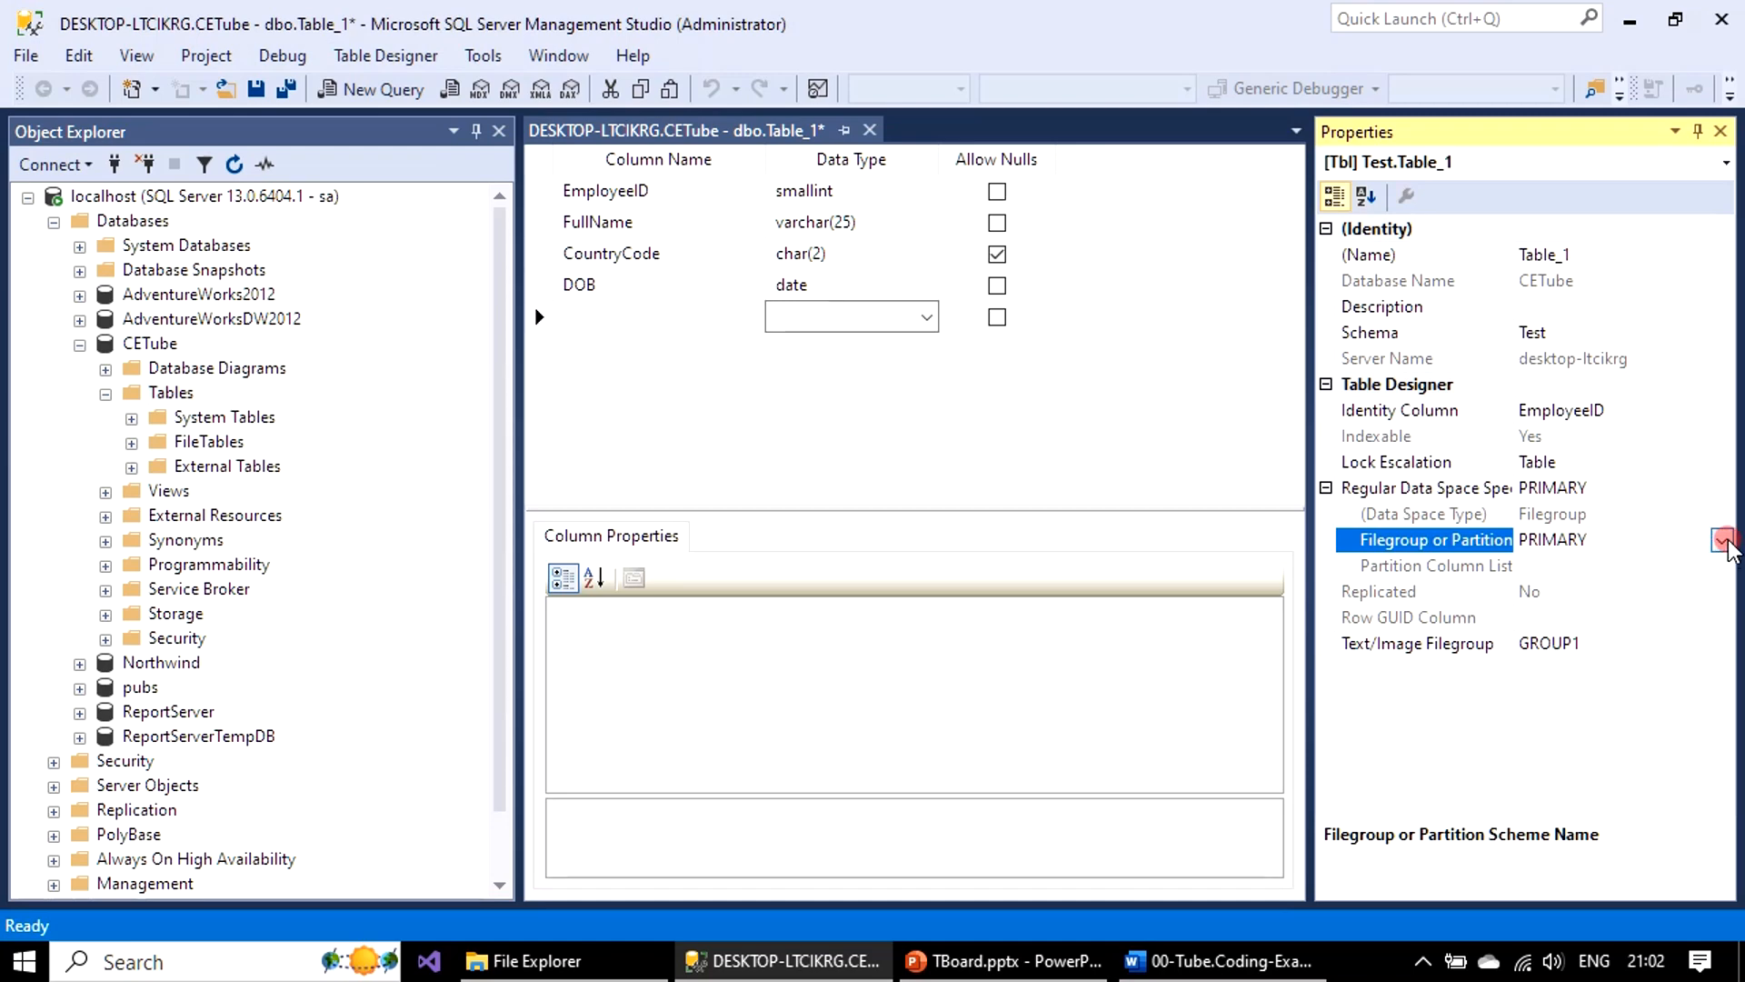
left_click(1724, 542)
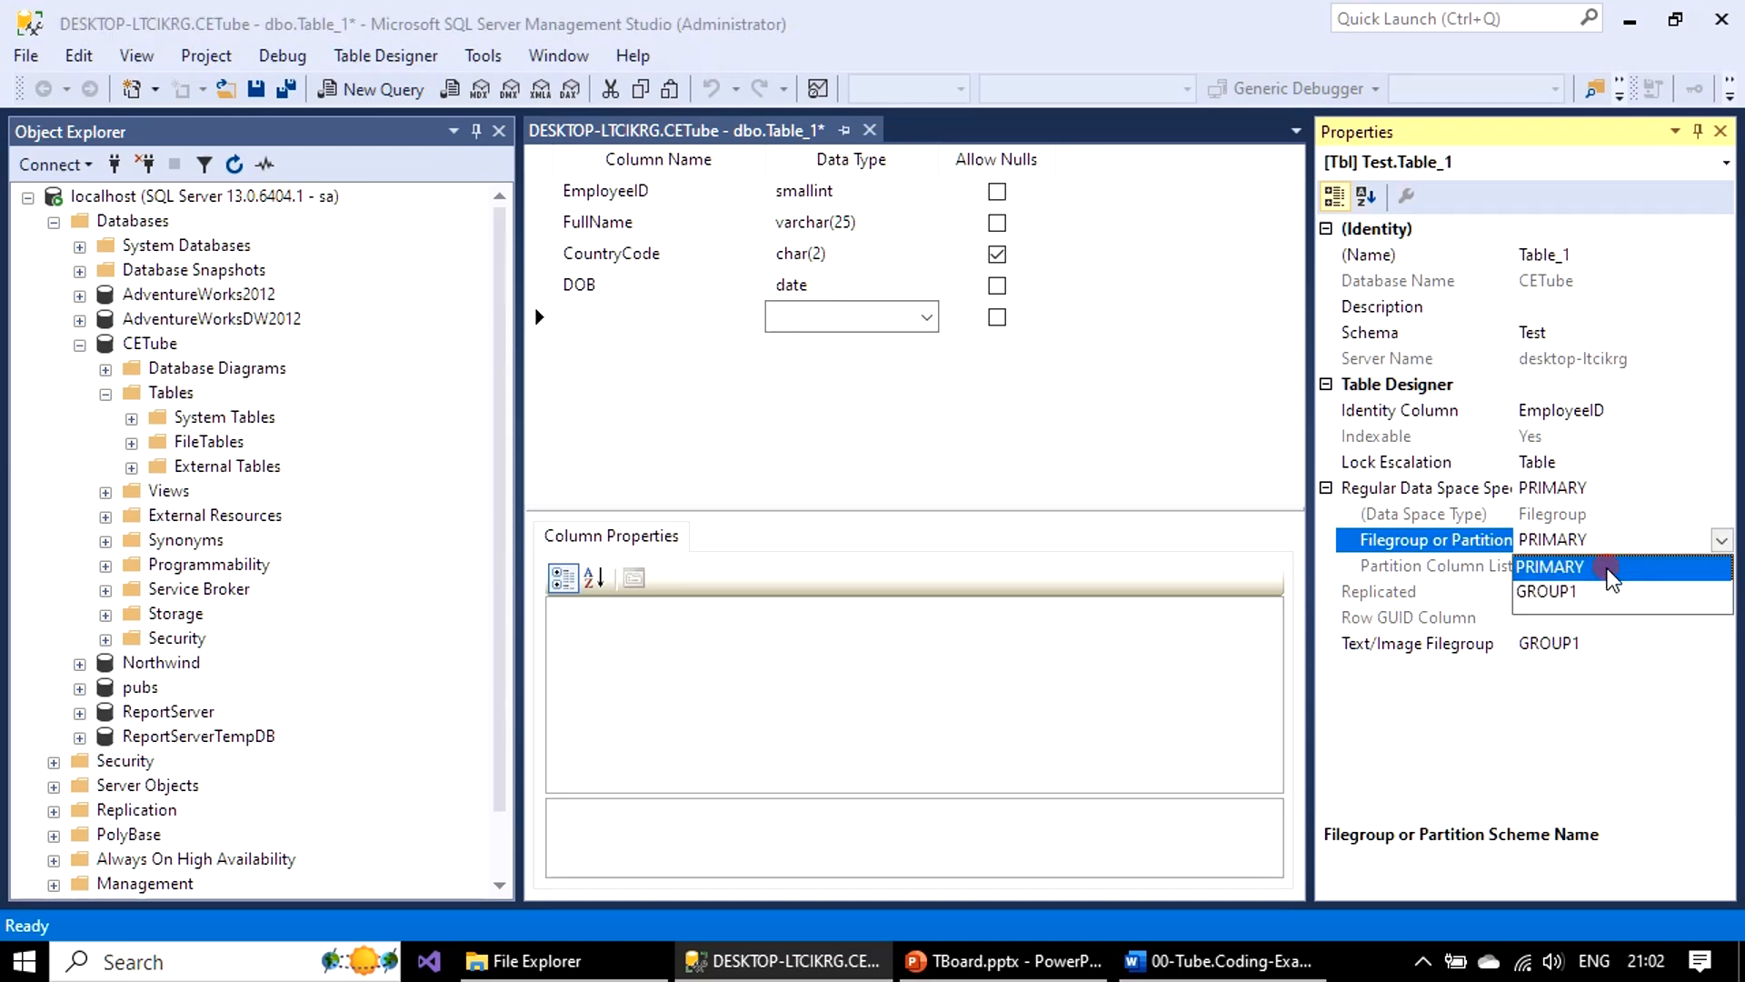
left_click(1547, 591)
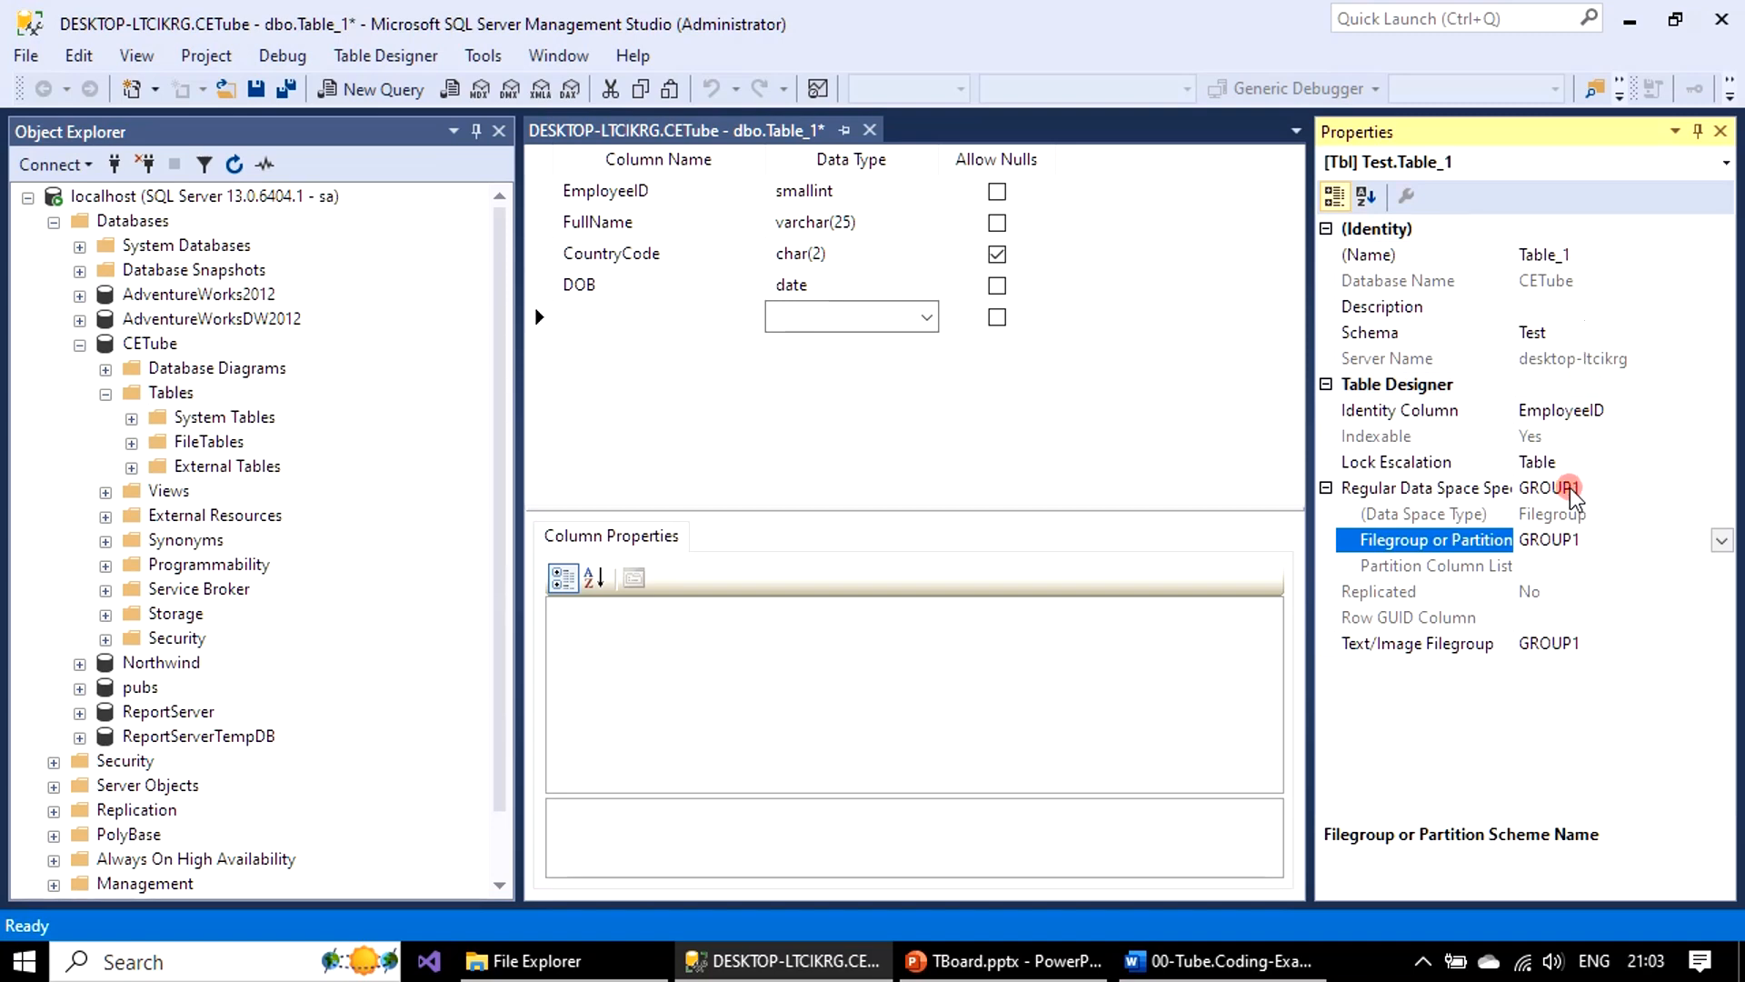
left_click(1564, 329)
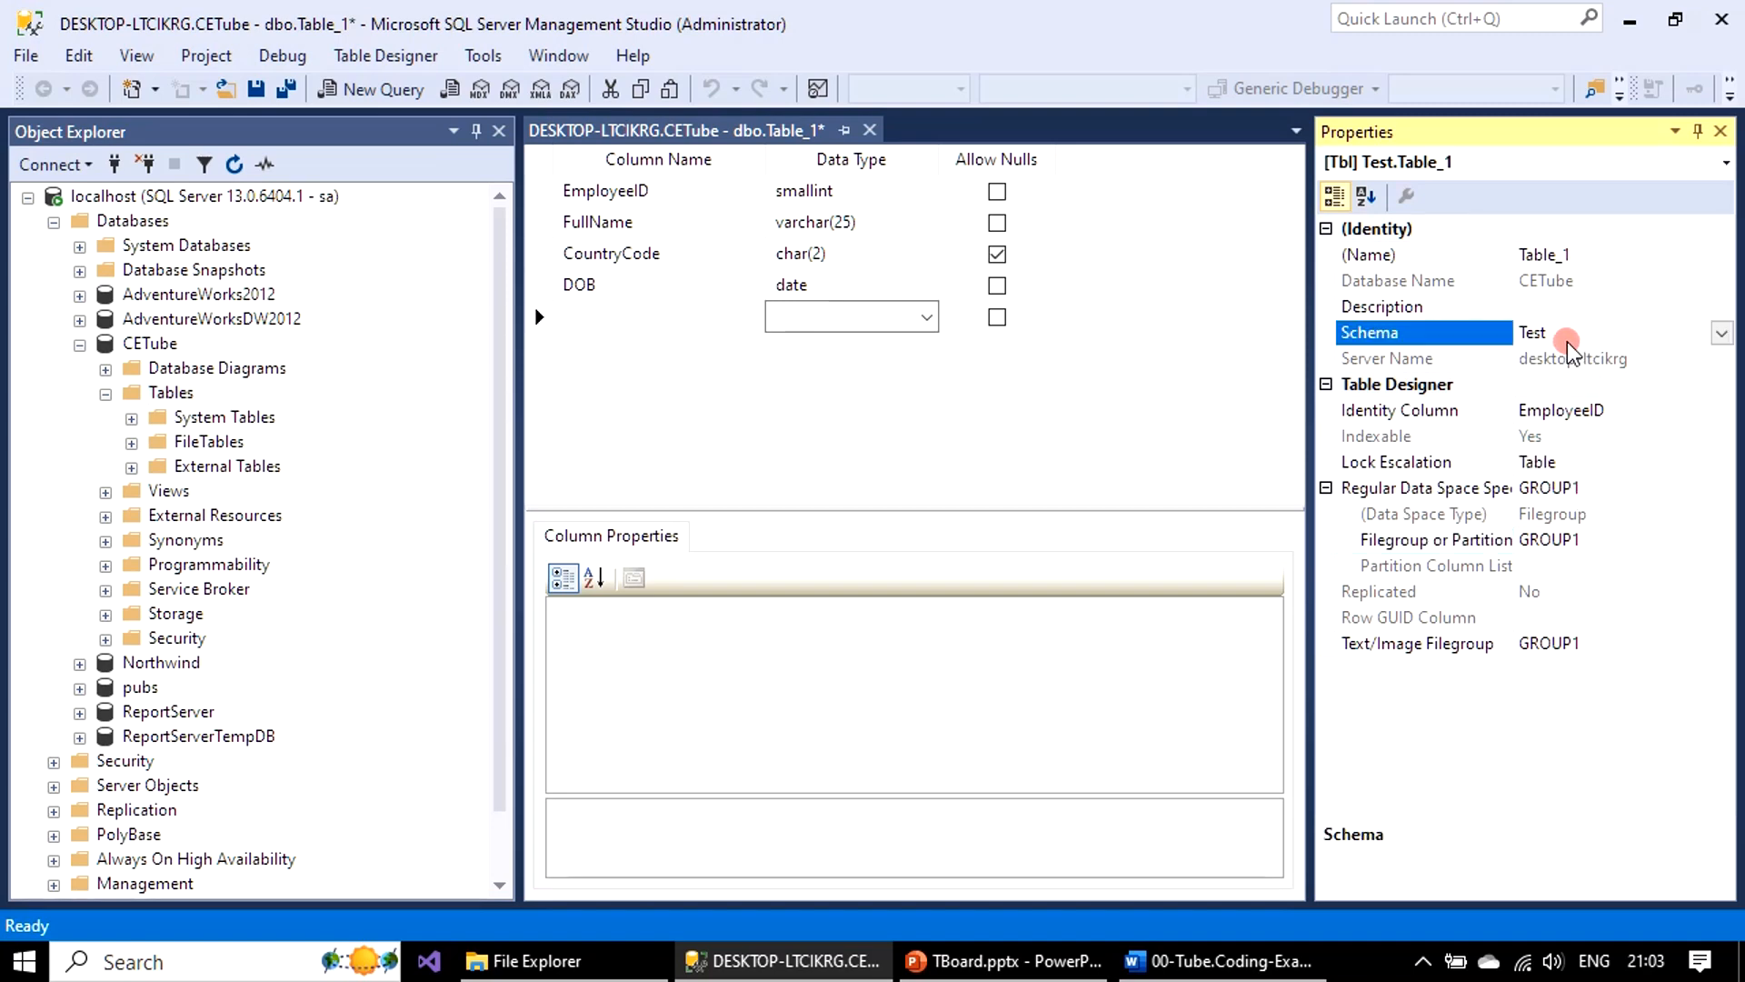
left_click(1625, 546)
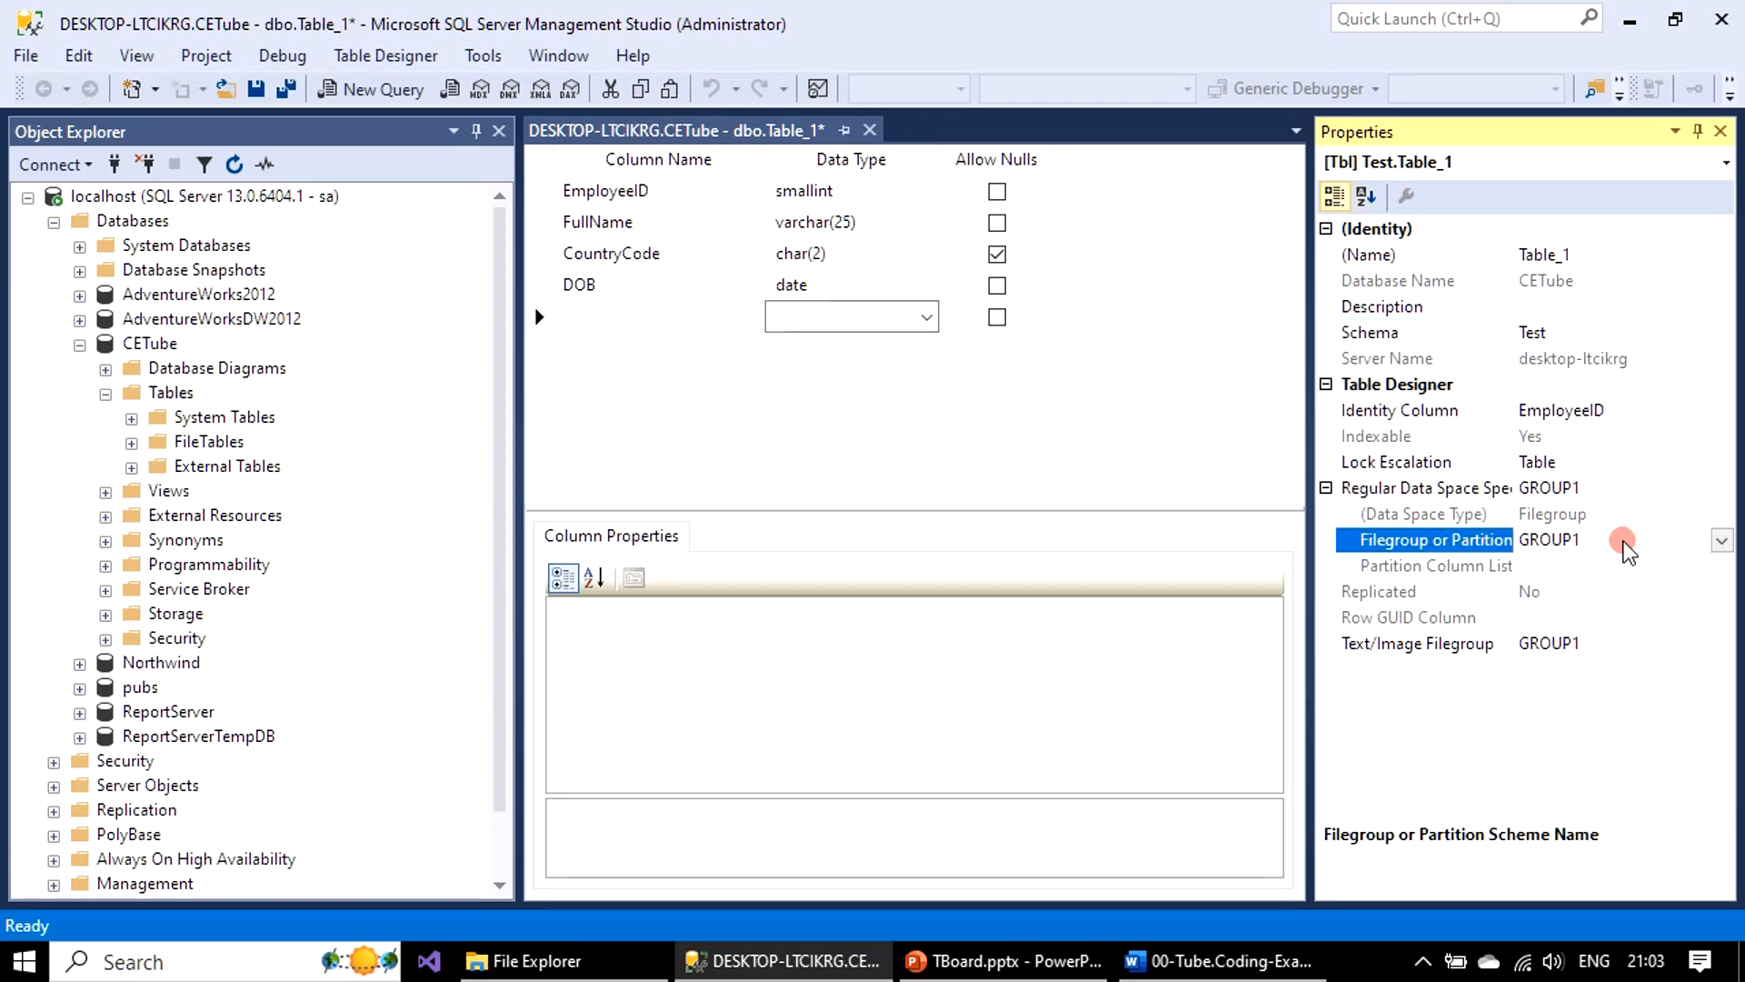
Step: Save the table under the name Employee
left_click(282, 89)
left_click(641, 431)
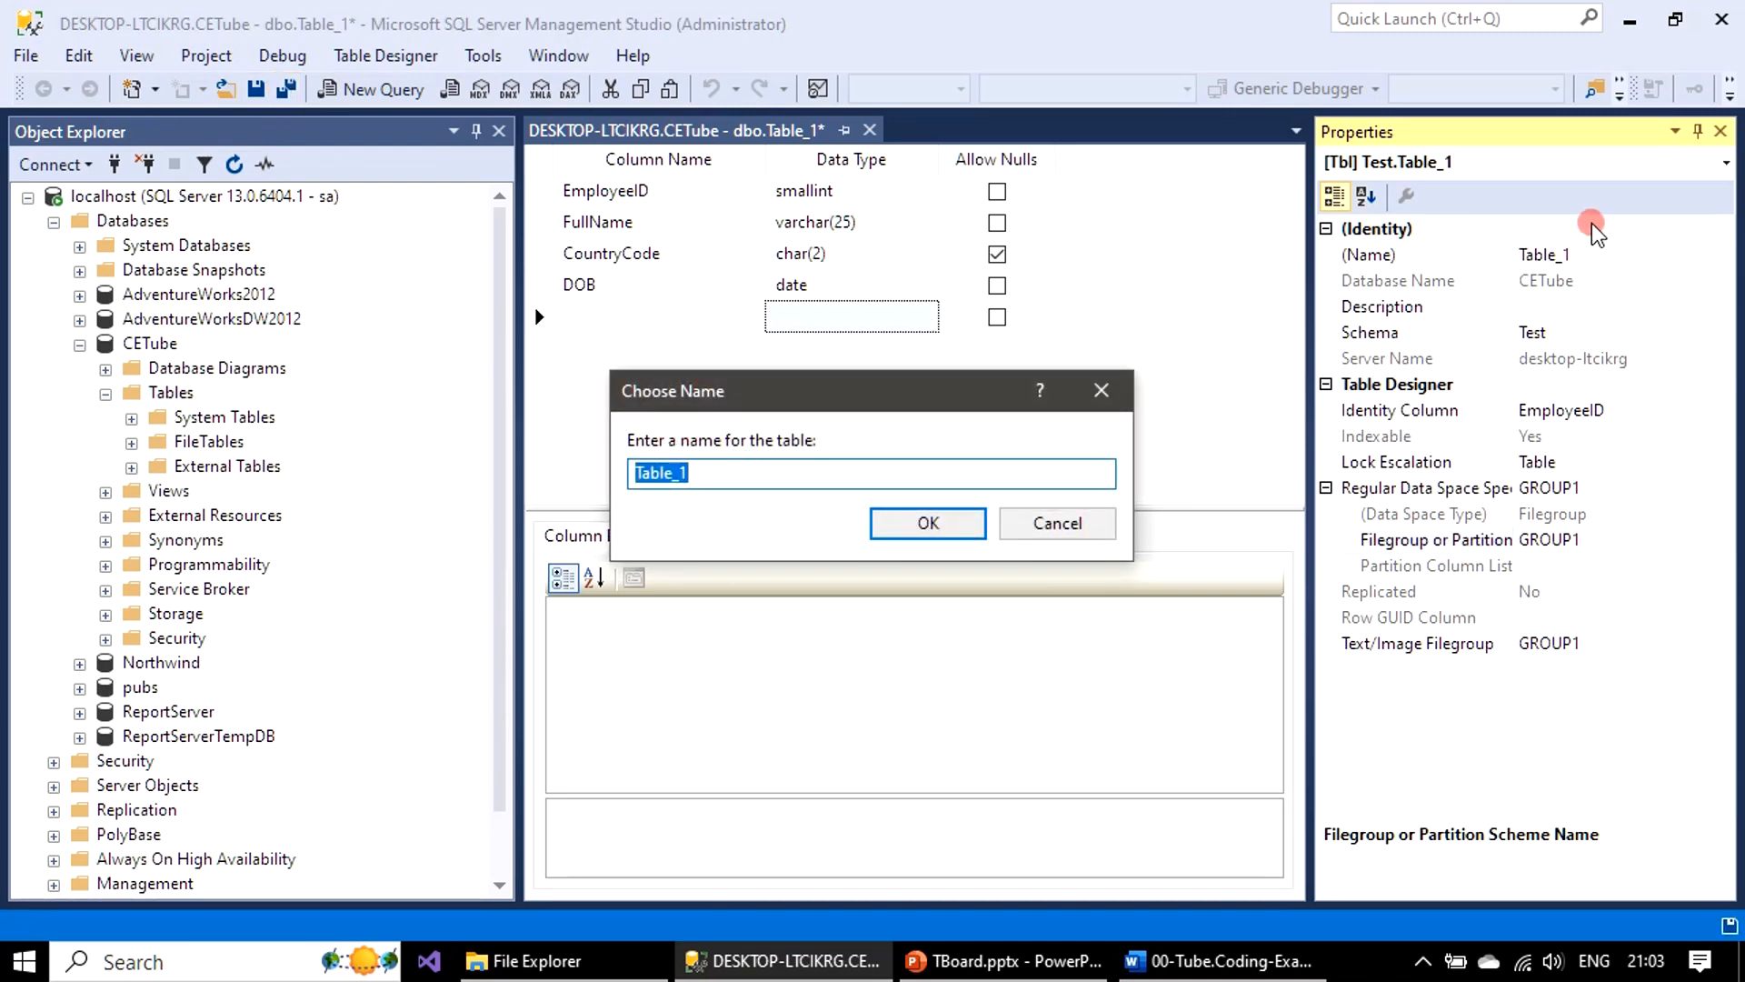
left_click(712, 475)
key("BackSpace")
key("BackSpace")
key("BackSpace")
key("BackSpace")
type("Employee")
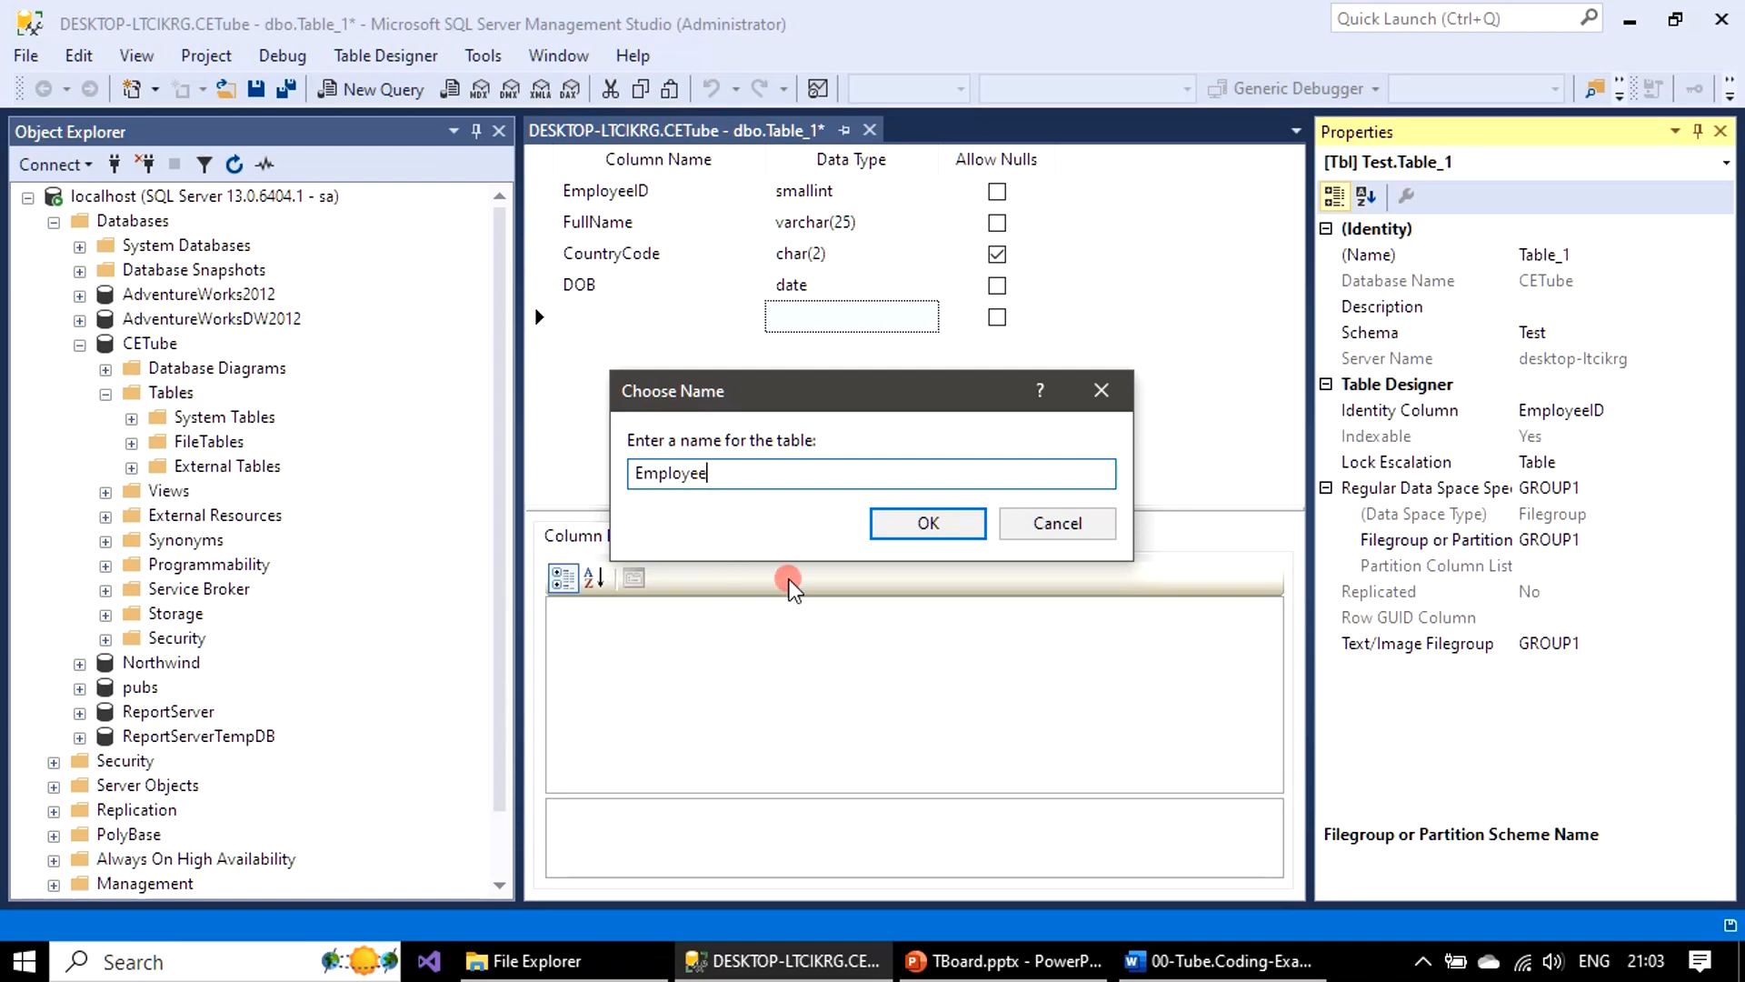
left_click(947, 531)
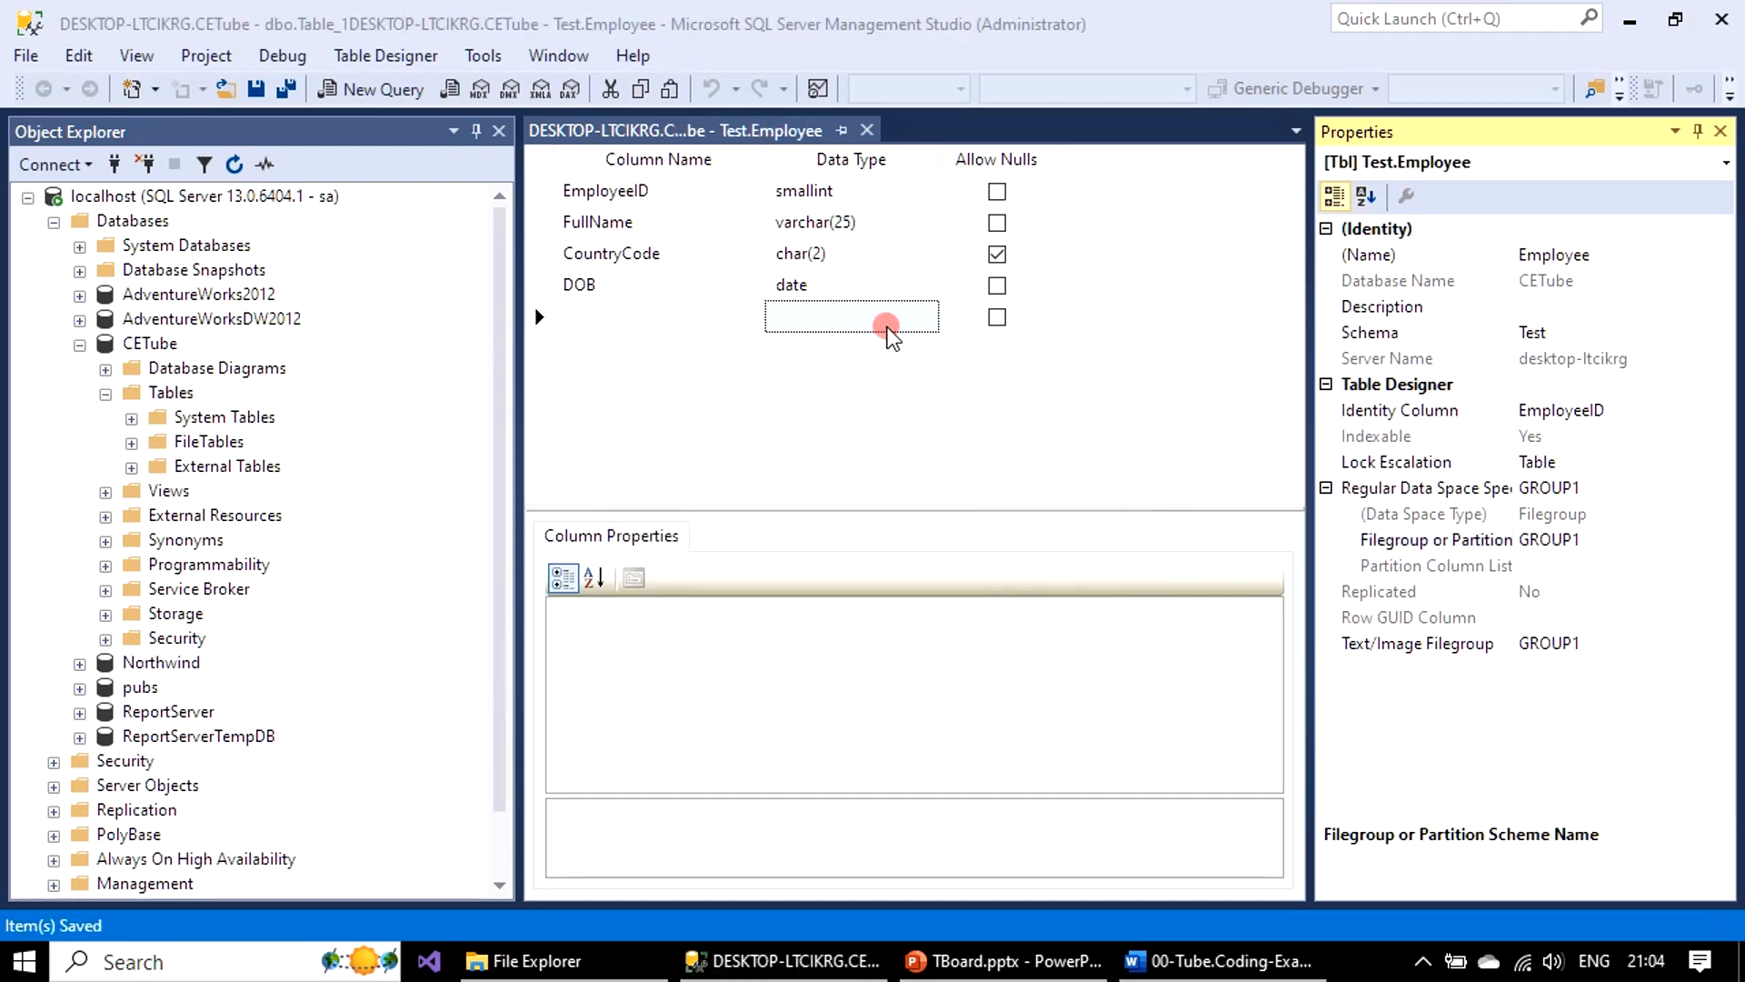
Step: Close the table designer and its properties, and refresh the Tables folder of the CETube database
left_click(866, 131)
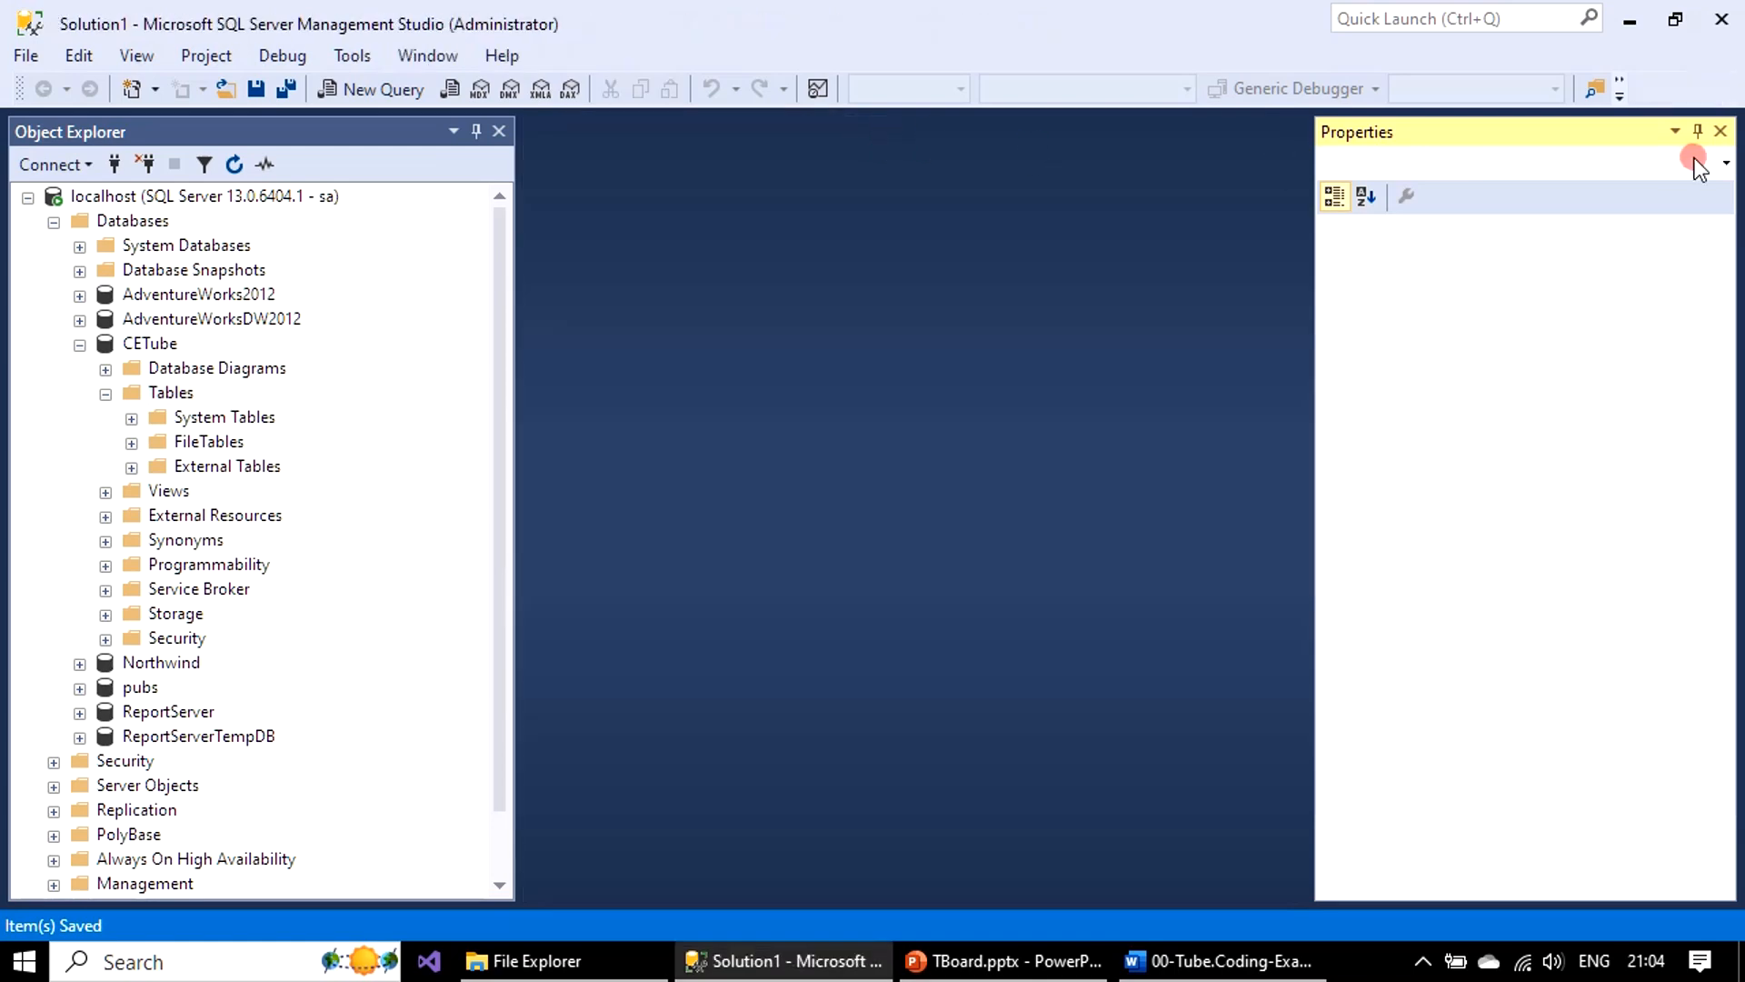
left_click(1720, 132)
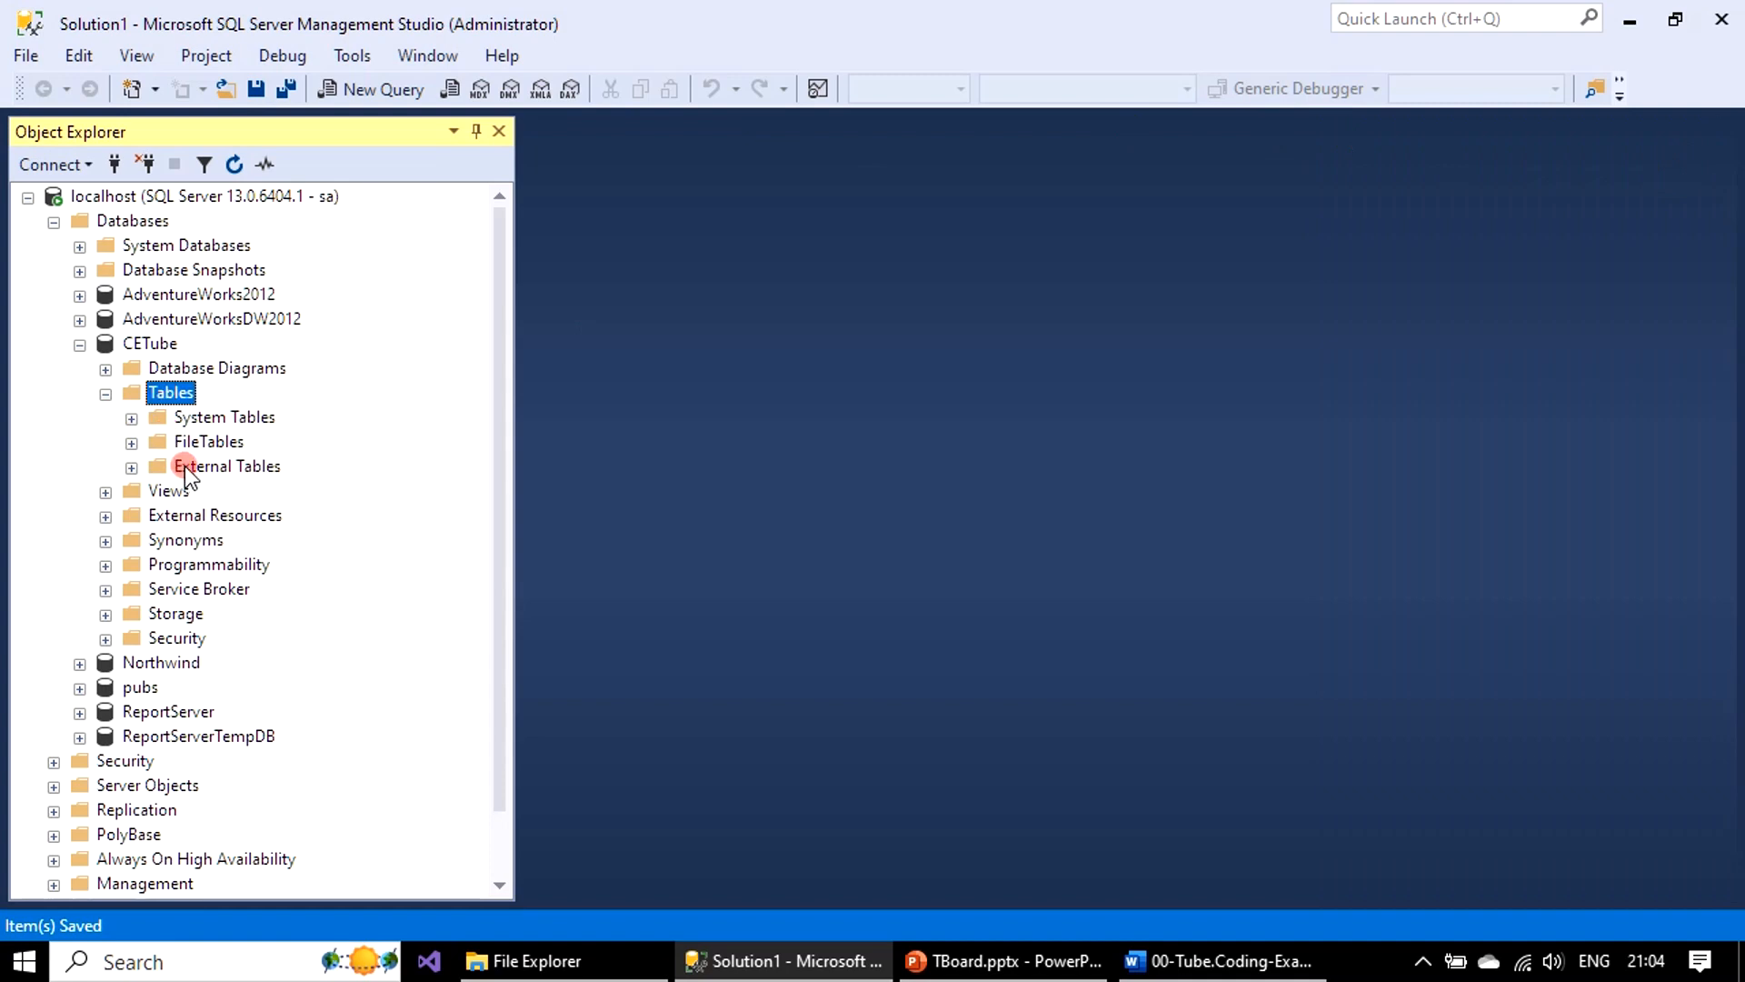
right_click(181, 400)
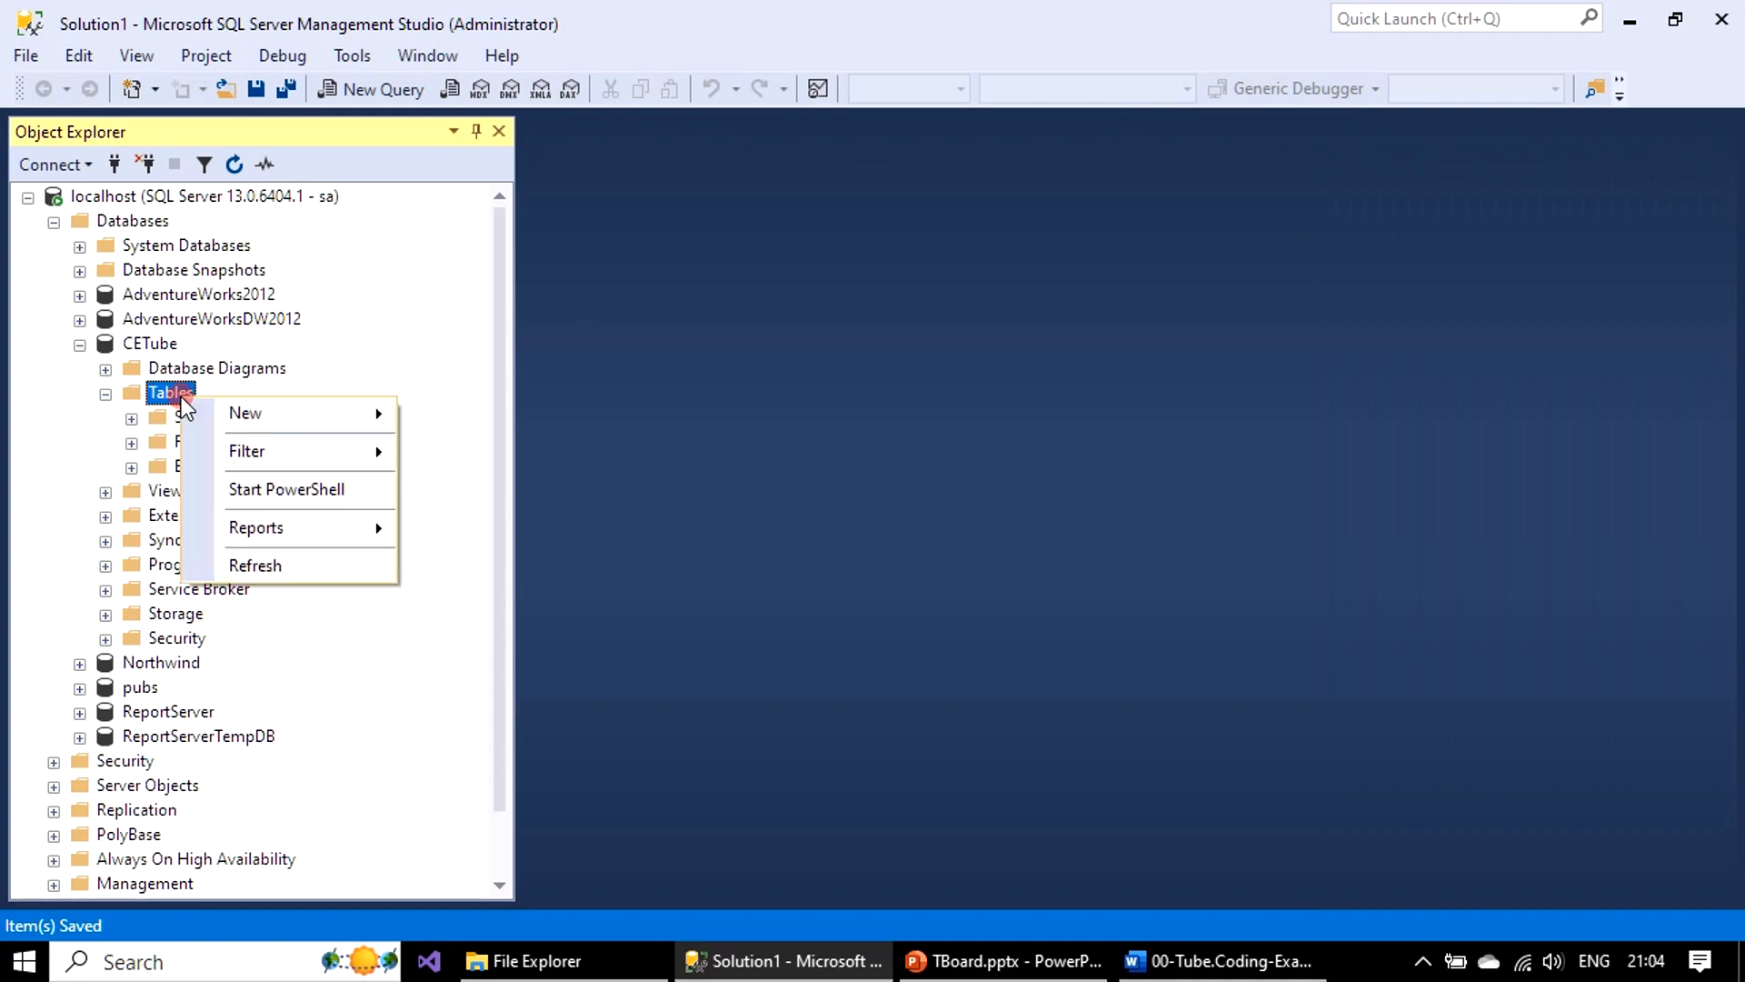
left_click(336, 564)
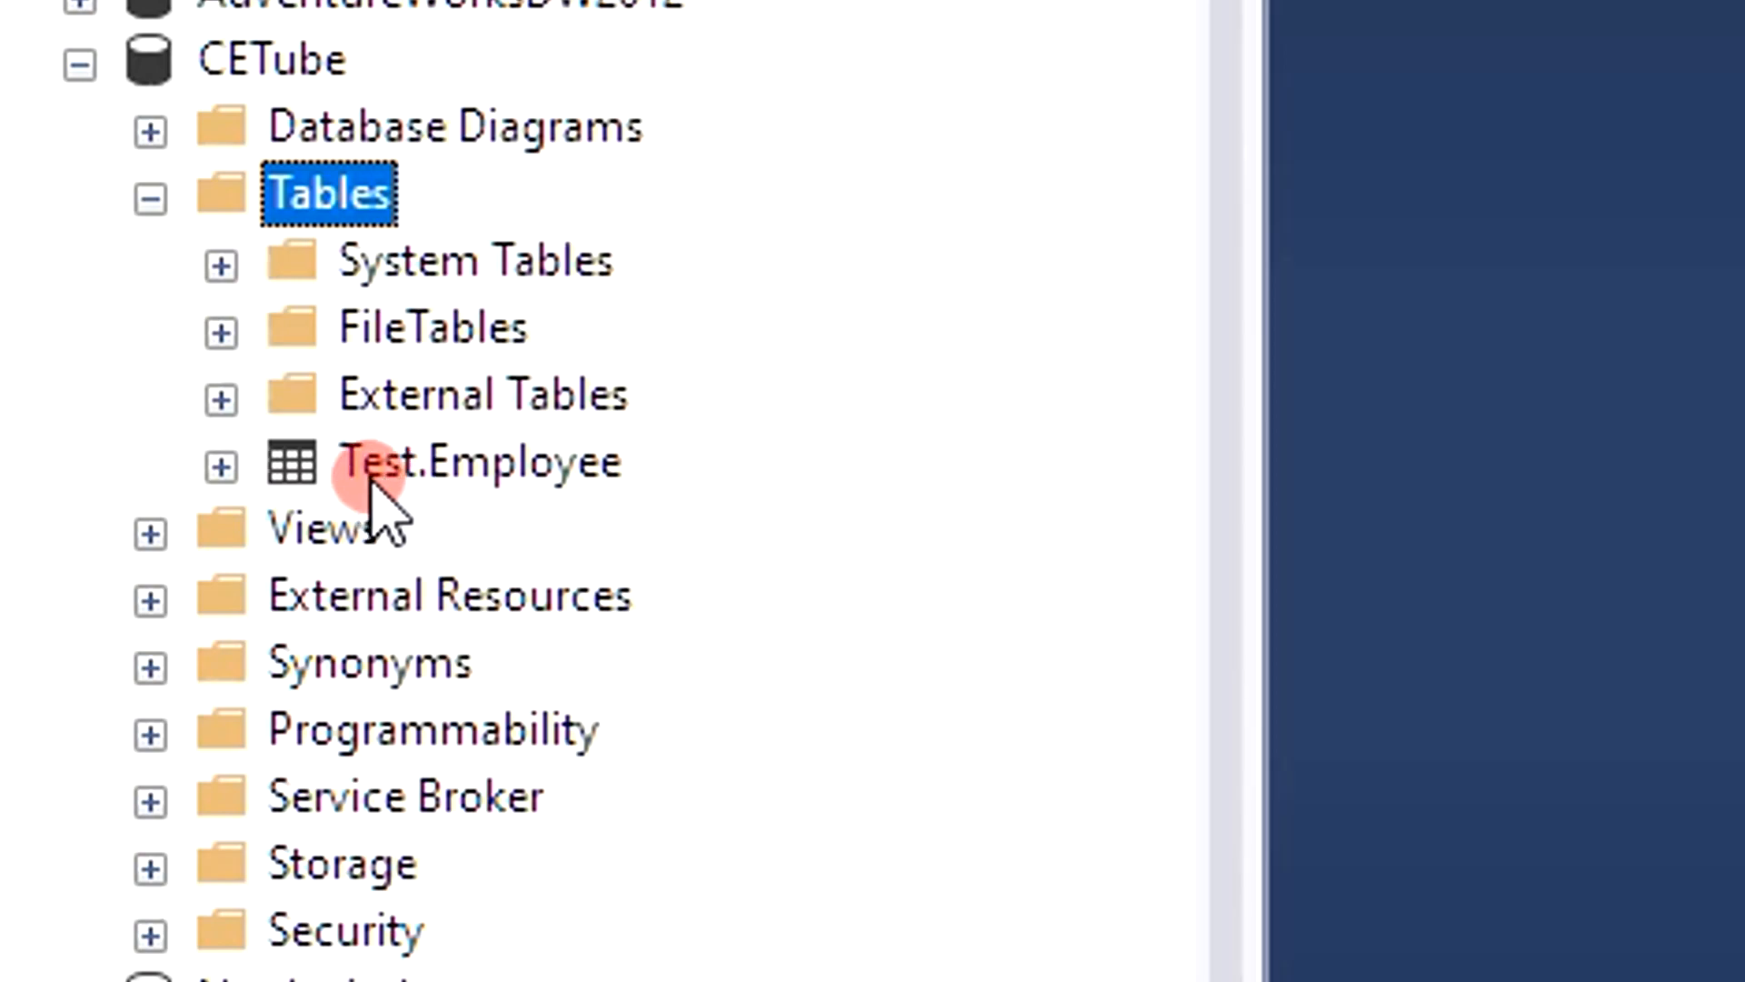
Step: Show the columns of the Test.Employee table and check each one's data type and nullability
left_click(221, 467)
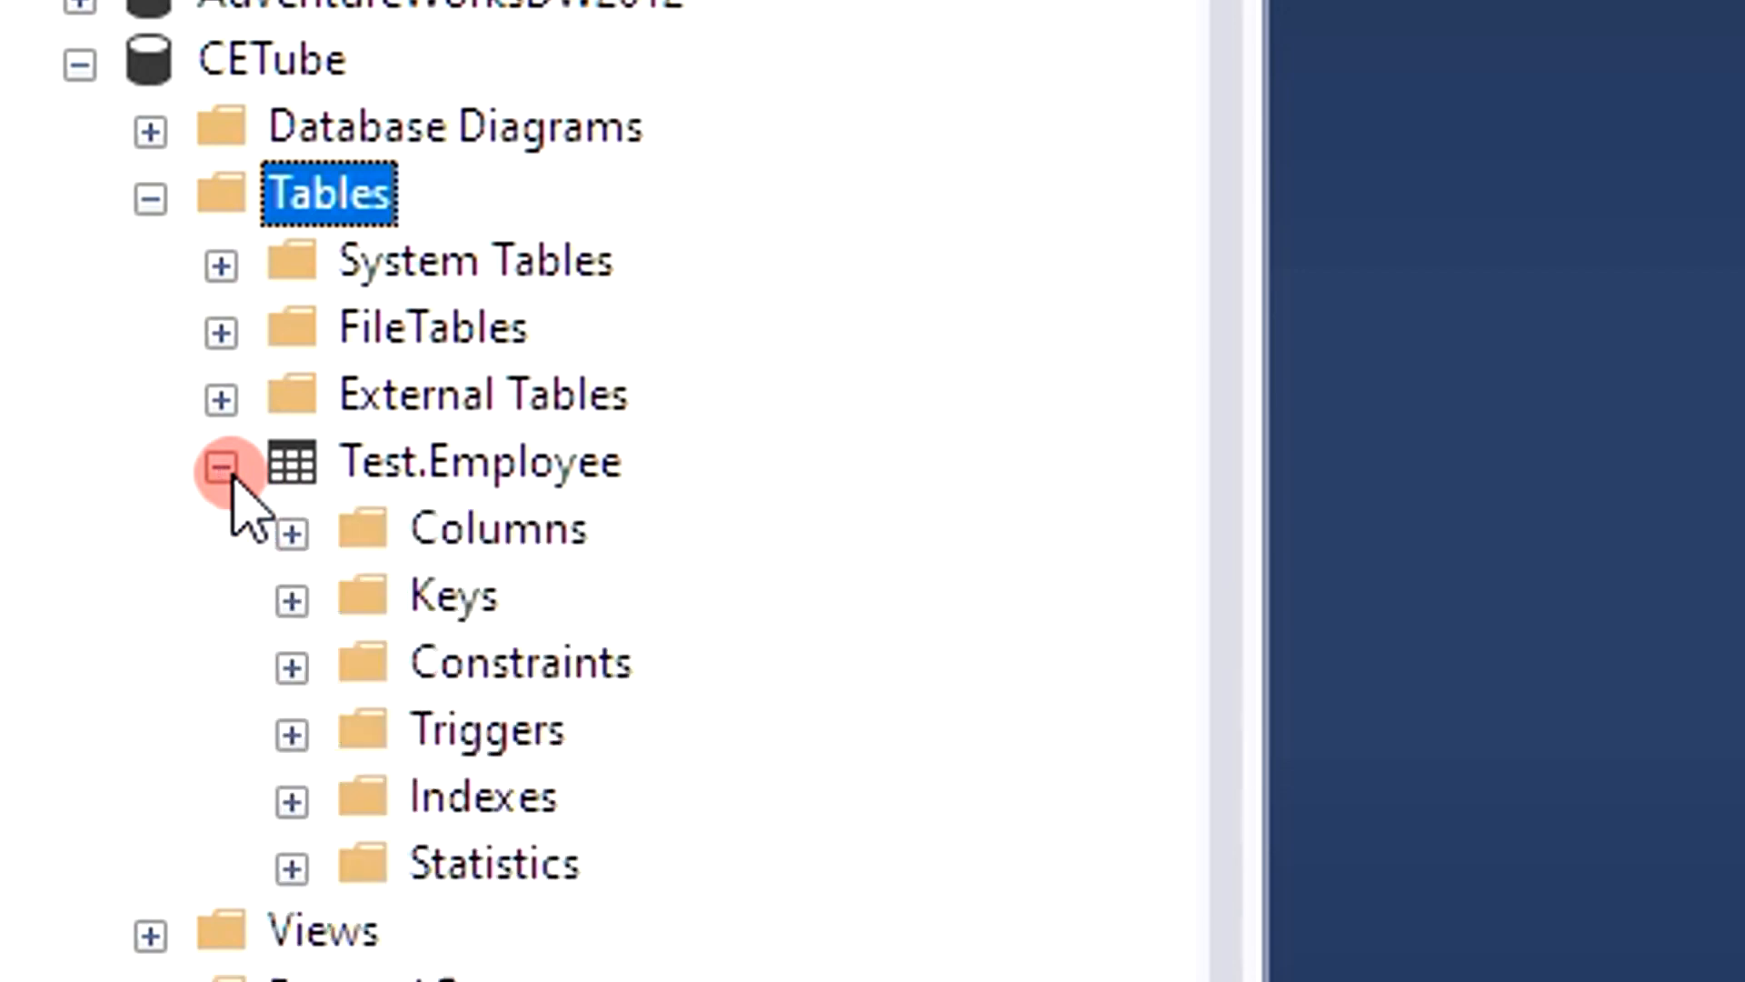
left_click(289, 529)
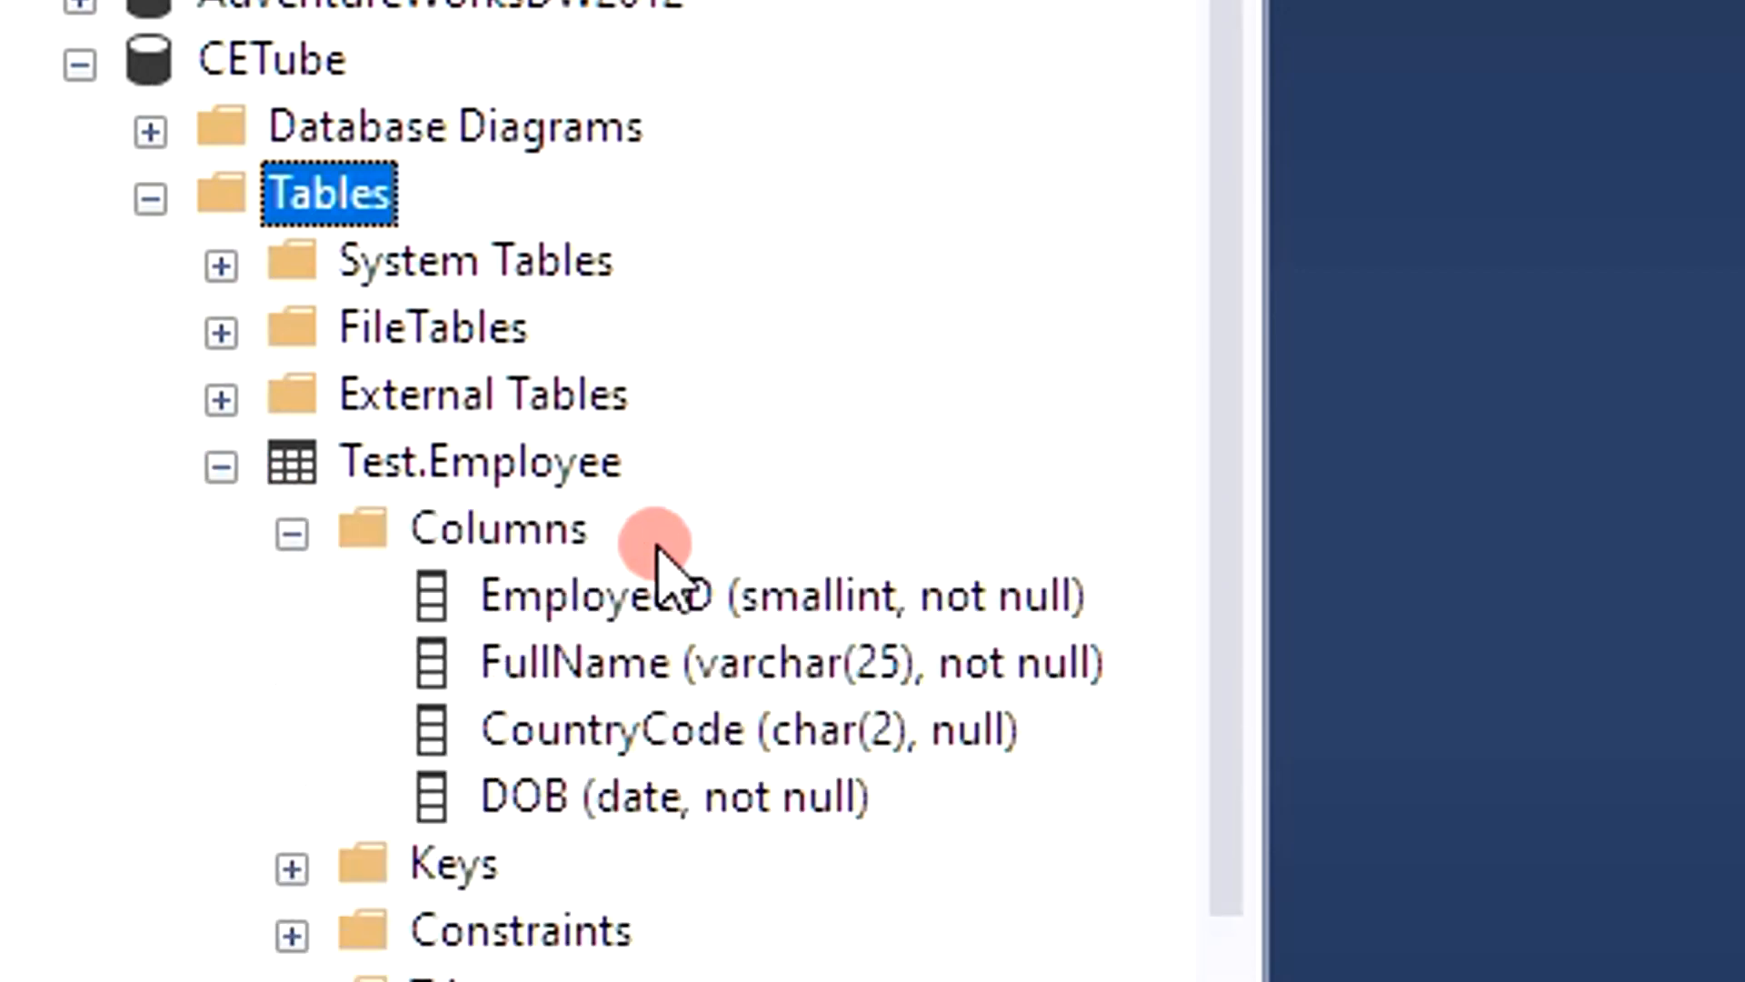
left_click(639, 602)
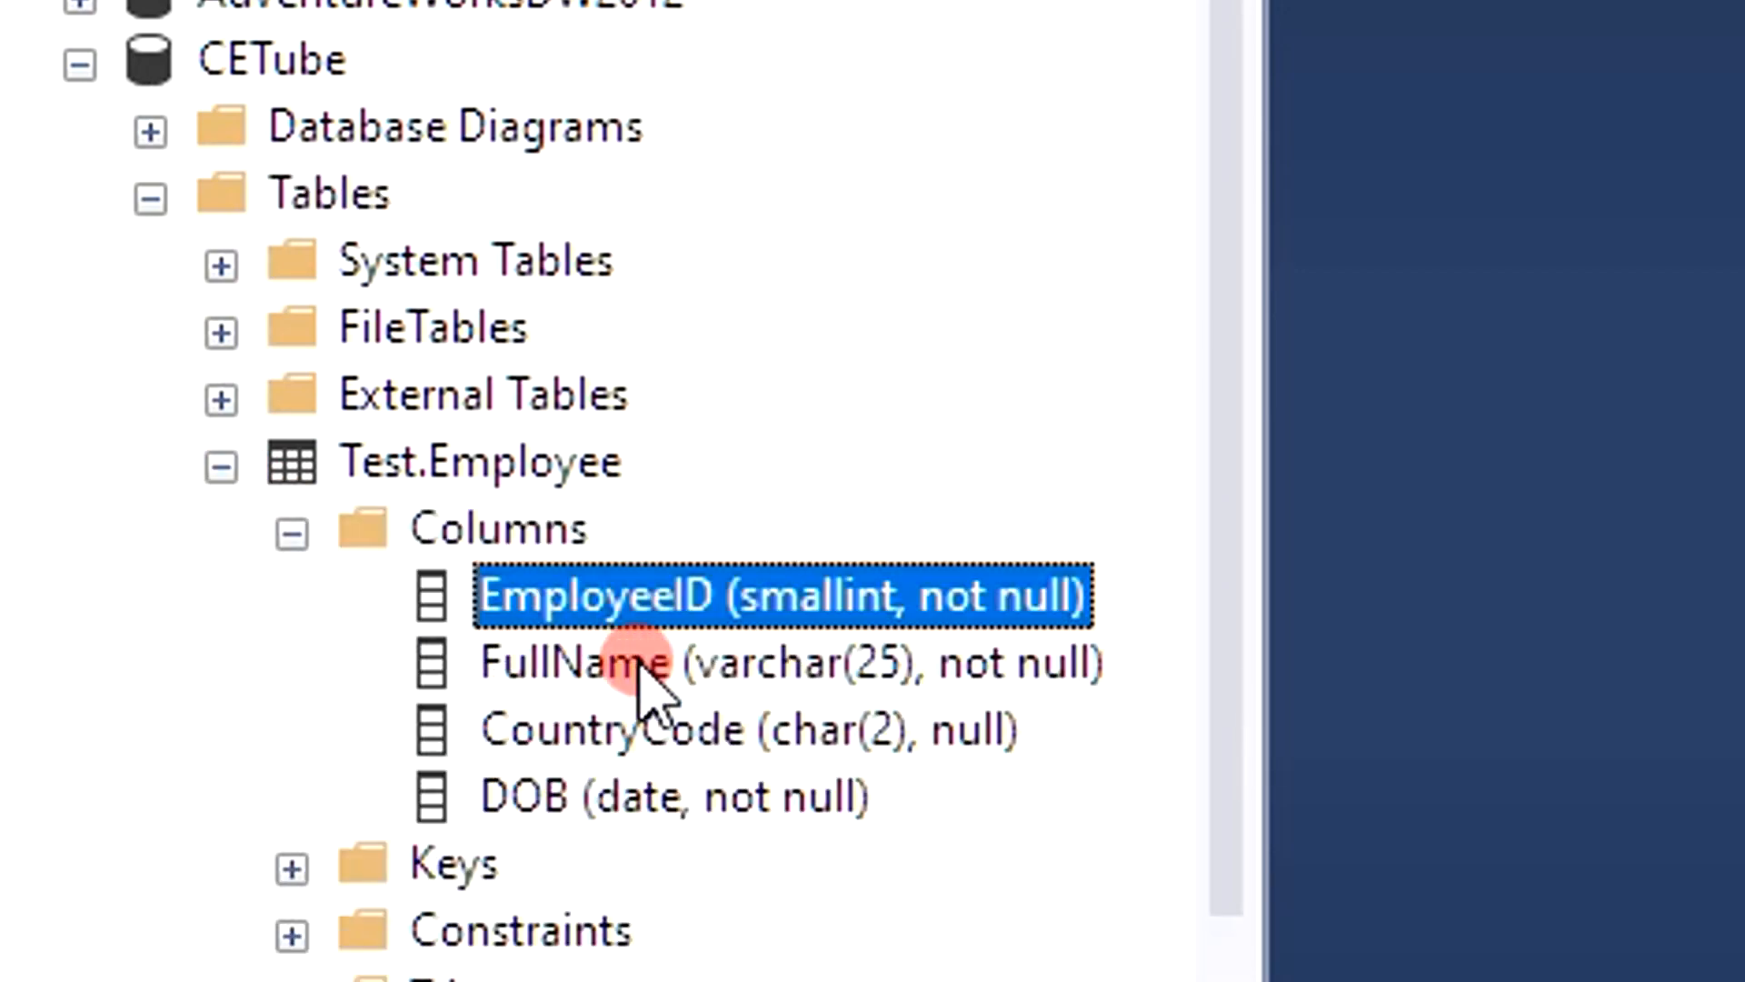
left_click(643, 673)
left_click(585, 741)
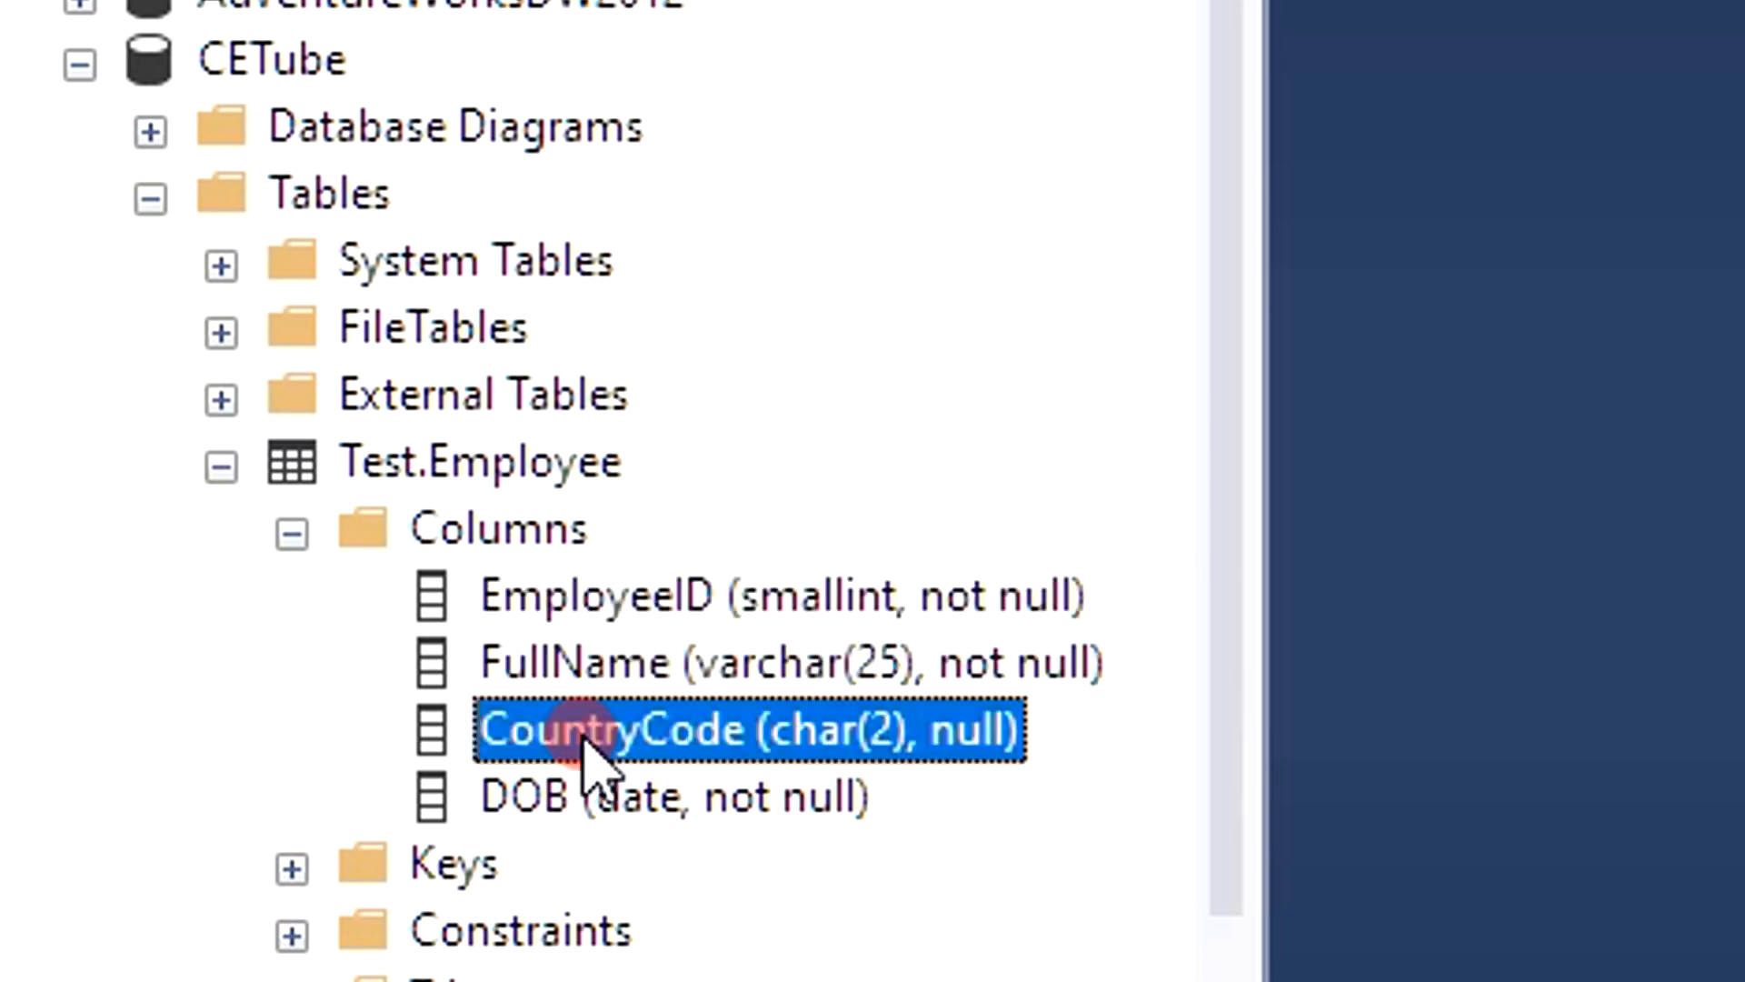
left_click(534, 797)
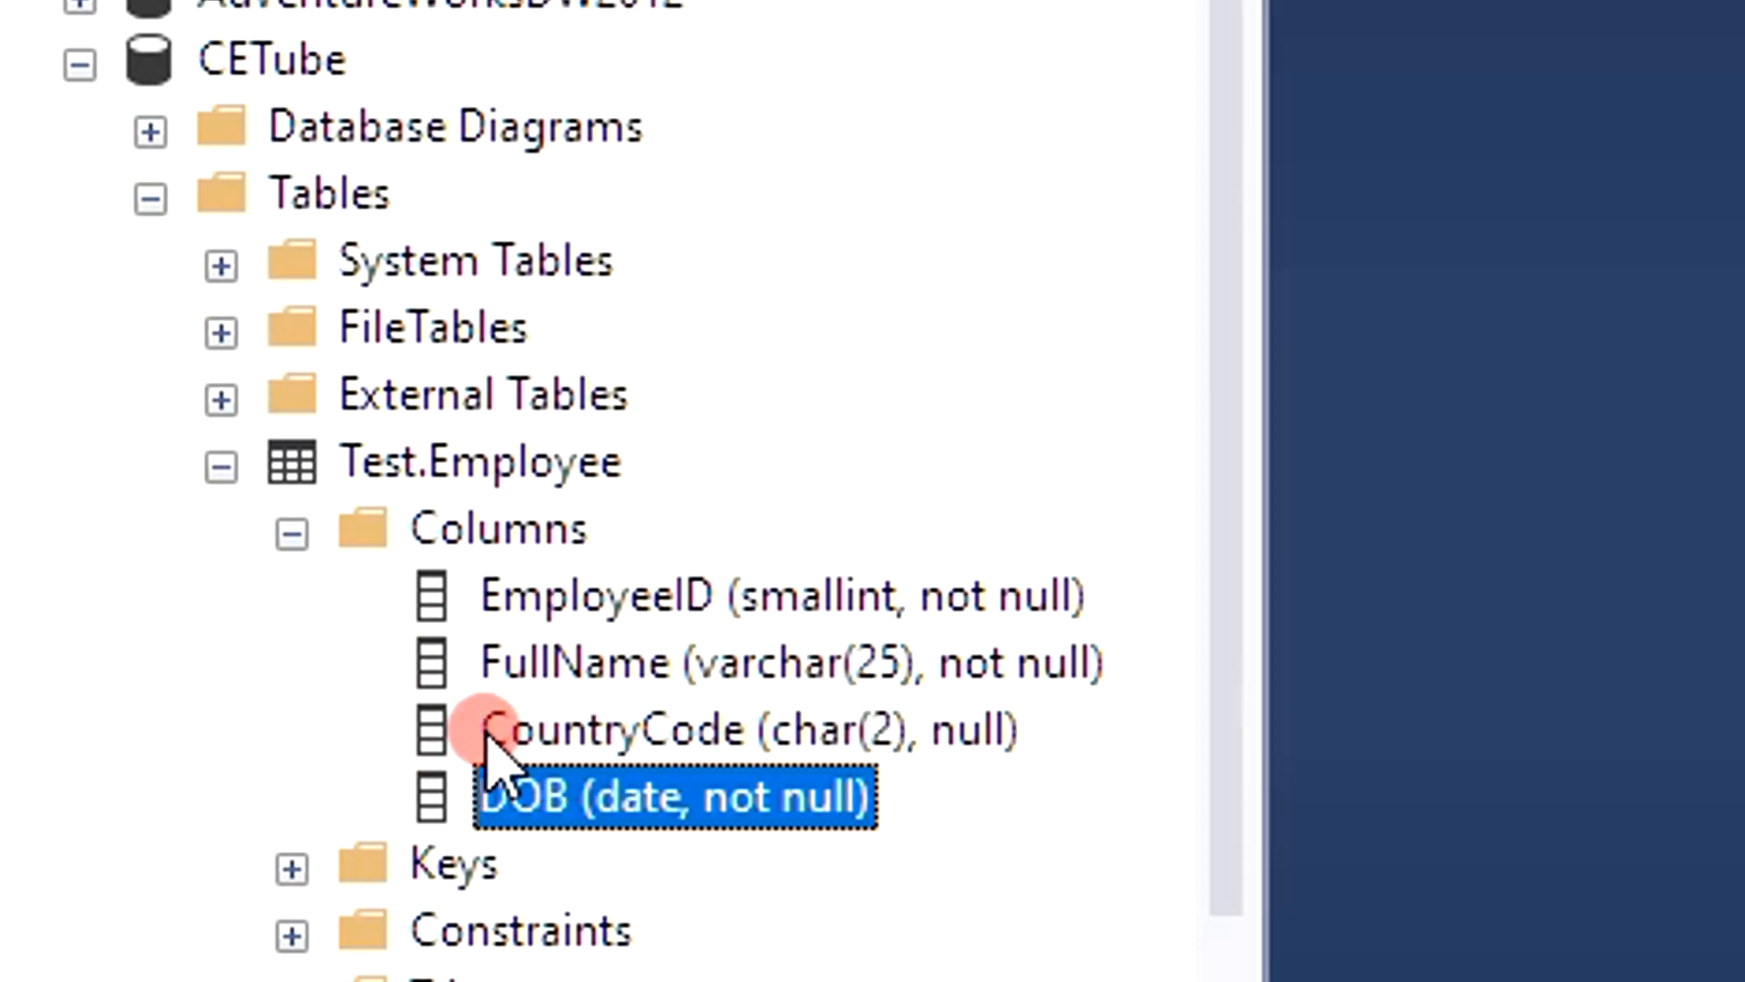
left_click(698, 738)
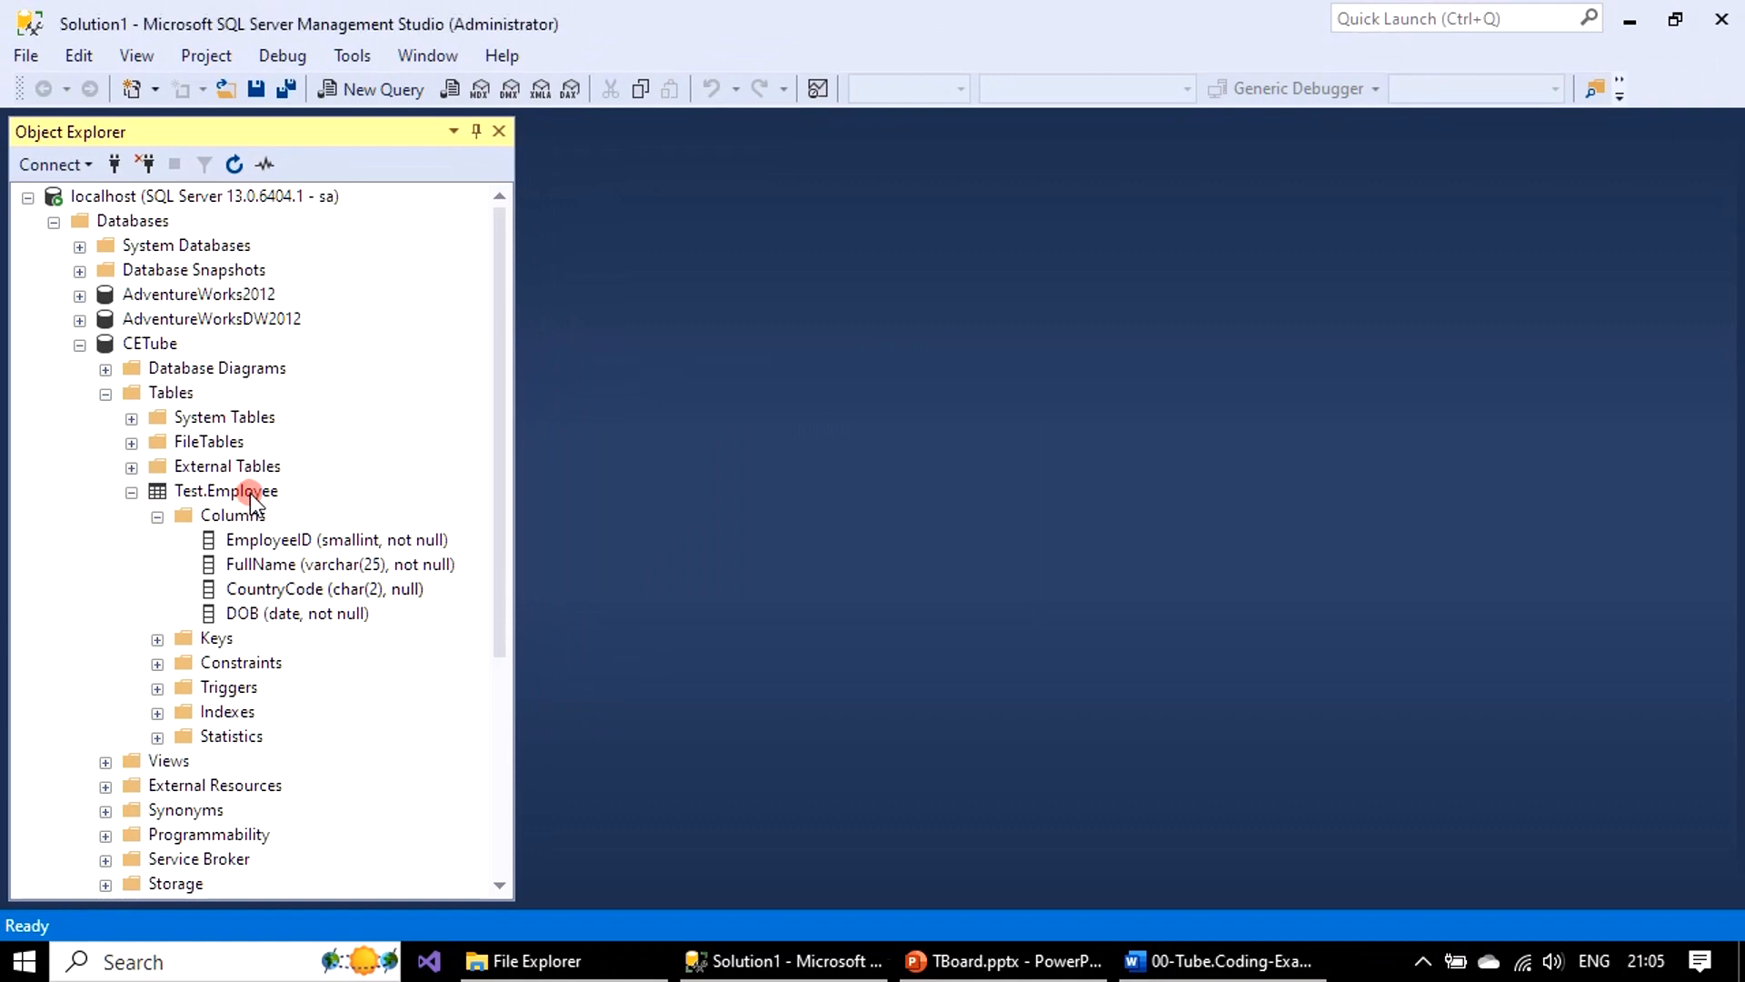
Step: Script the Test.Employee table as CREATE to a new query editor window and inspect its CREATE TABLE statement
right_click(249, 493)
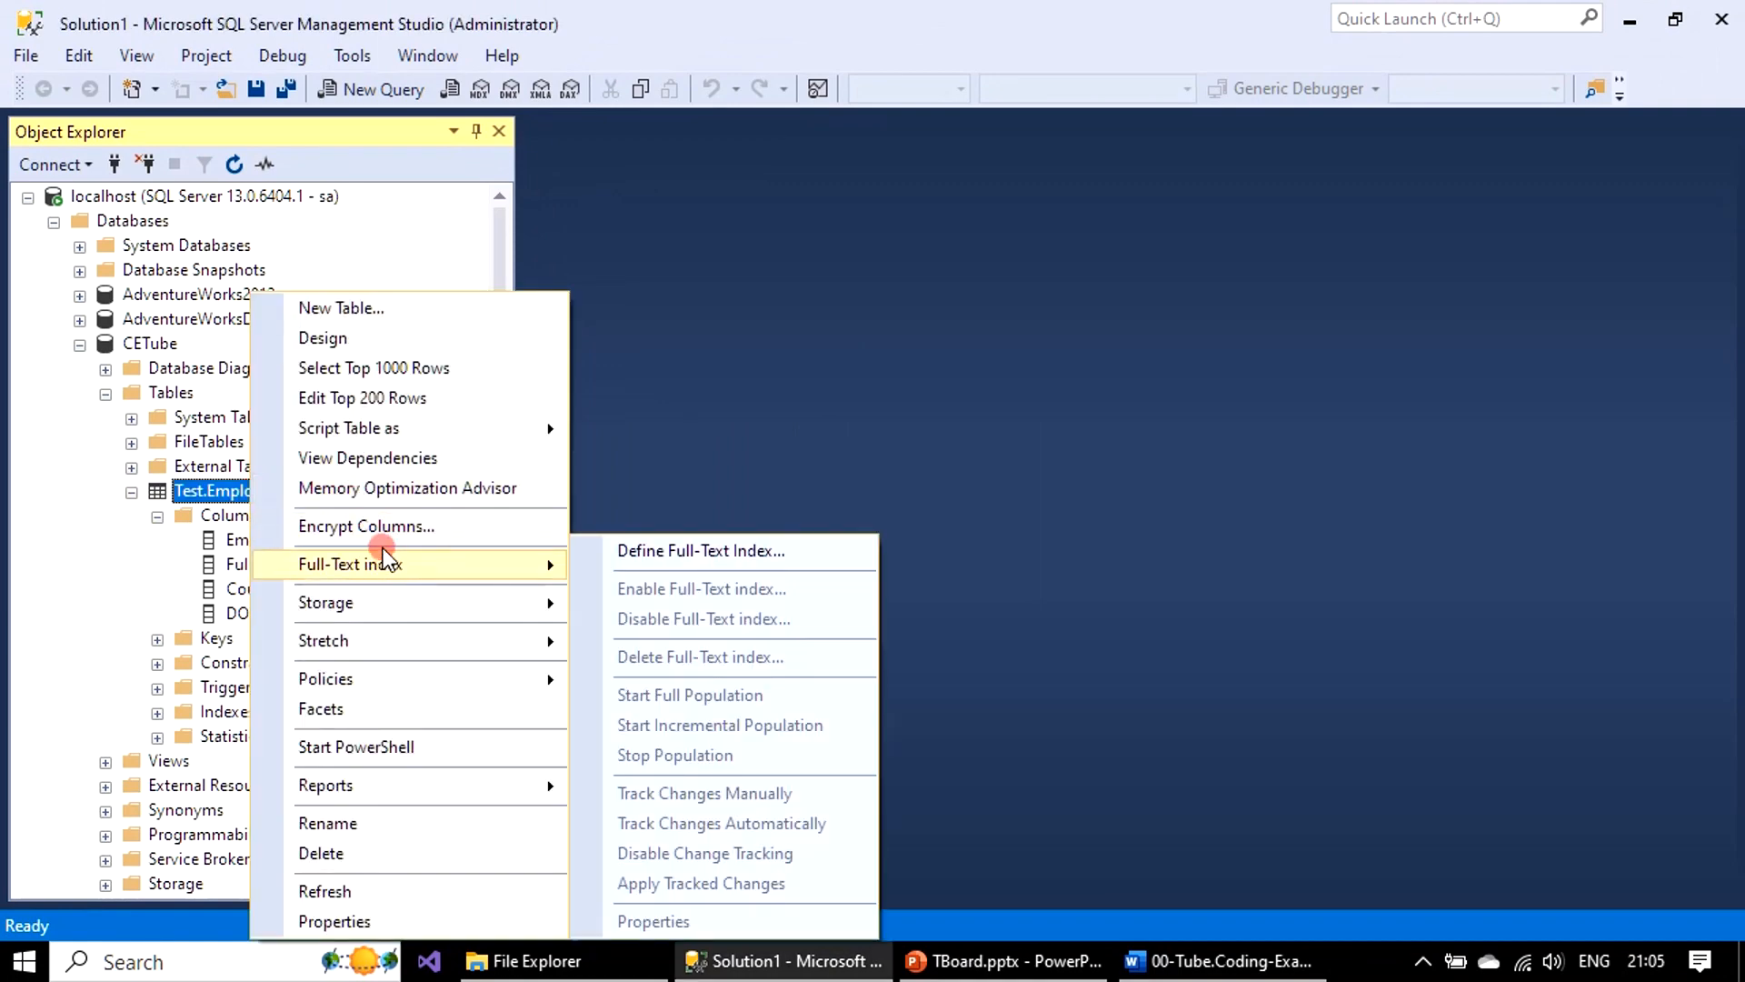
mouse_move(456, 432)
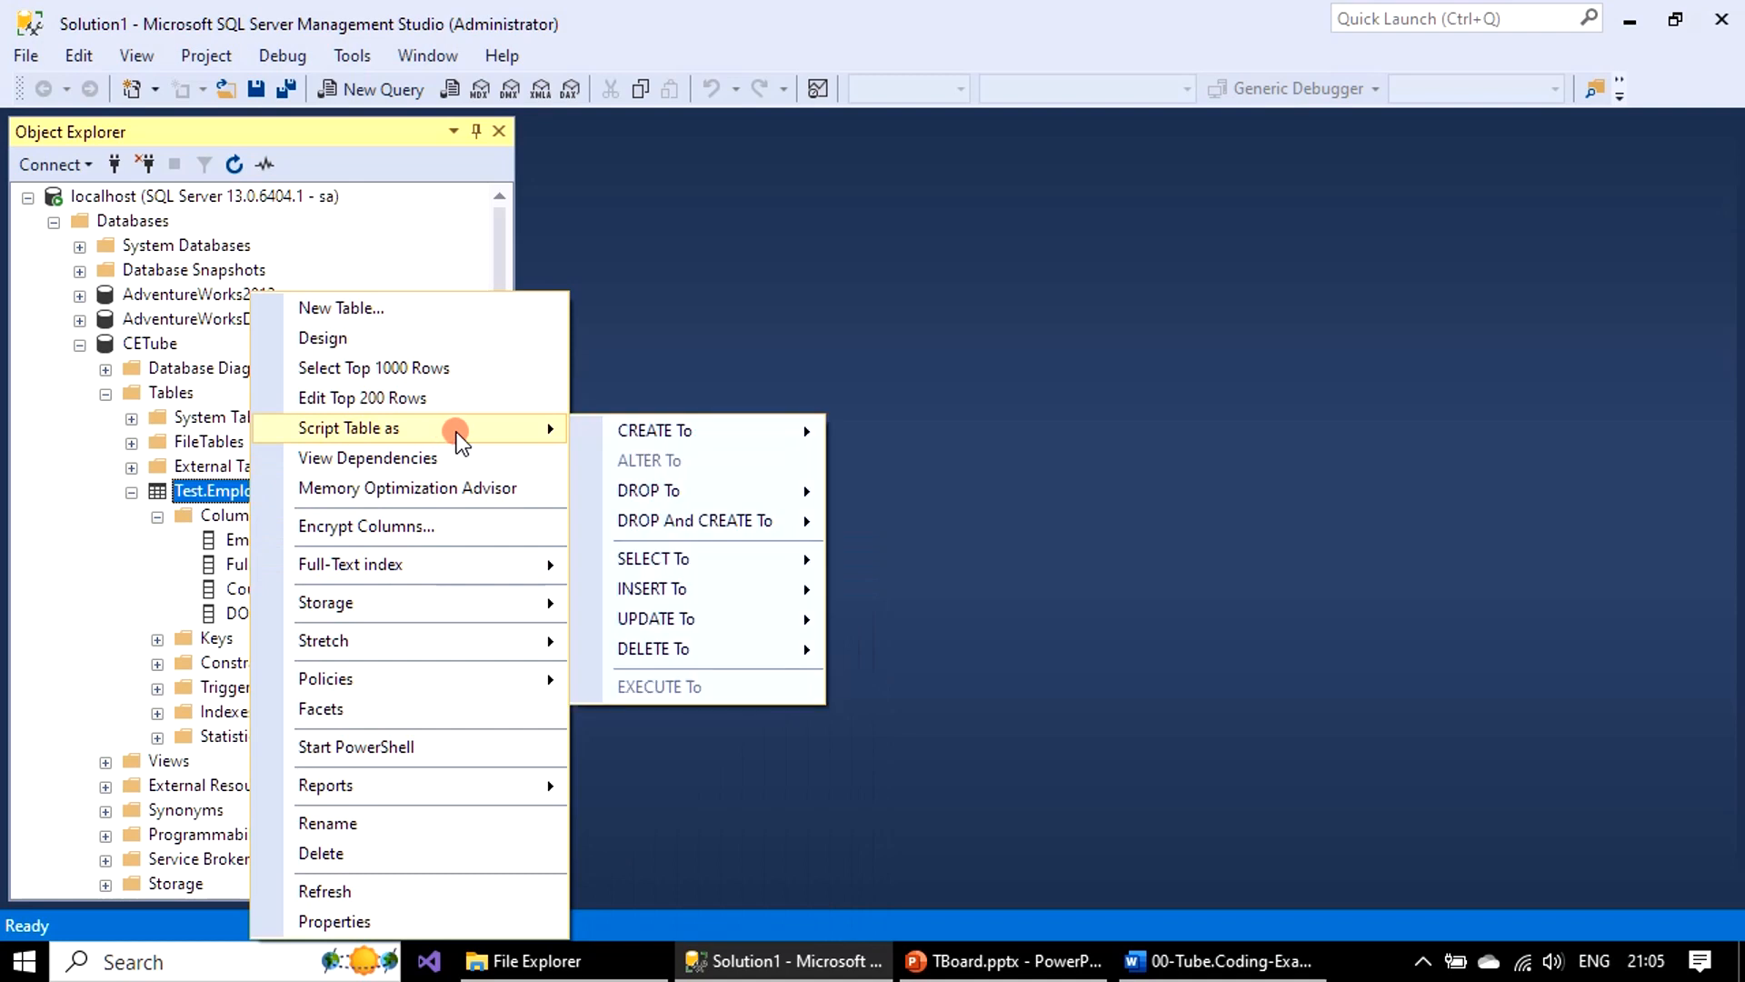
mouse_move(721, 428)
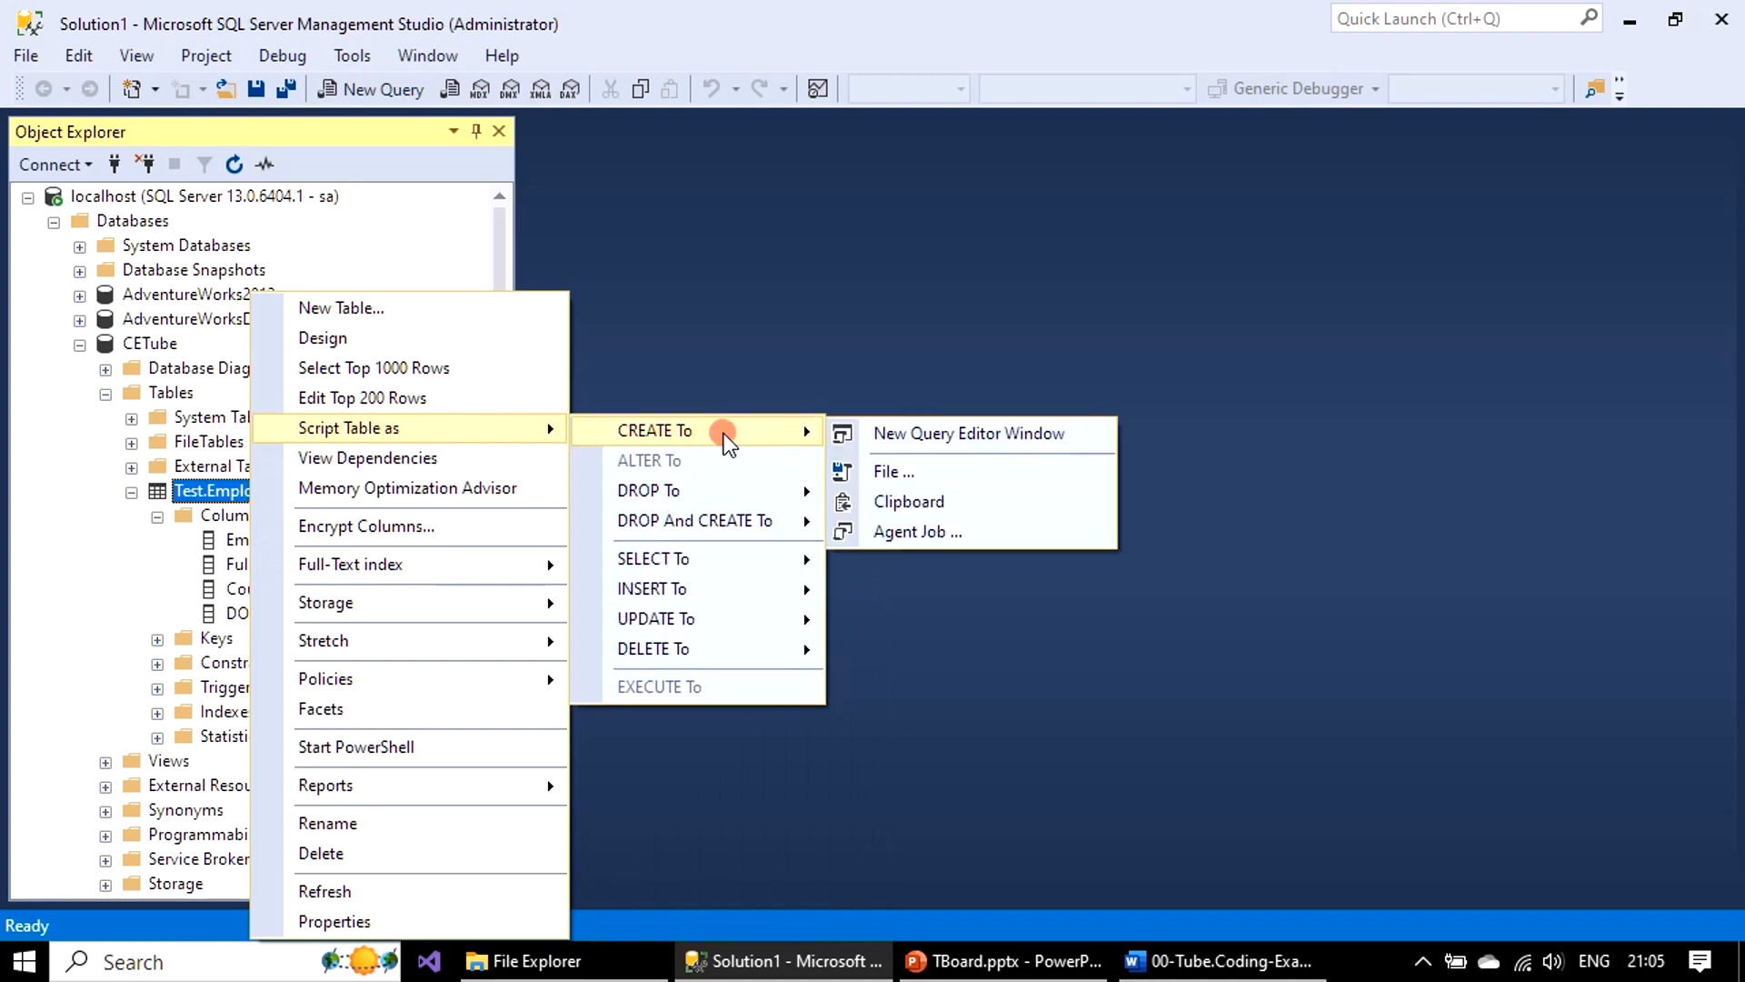
left_click(960, 438)
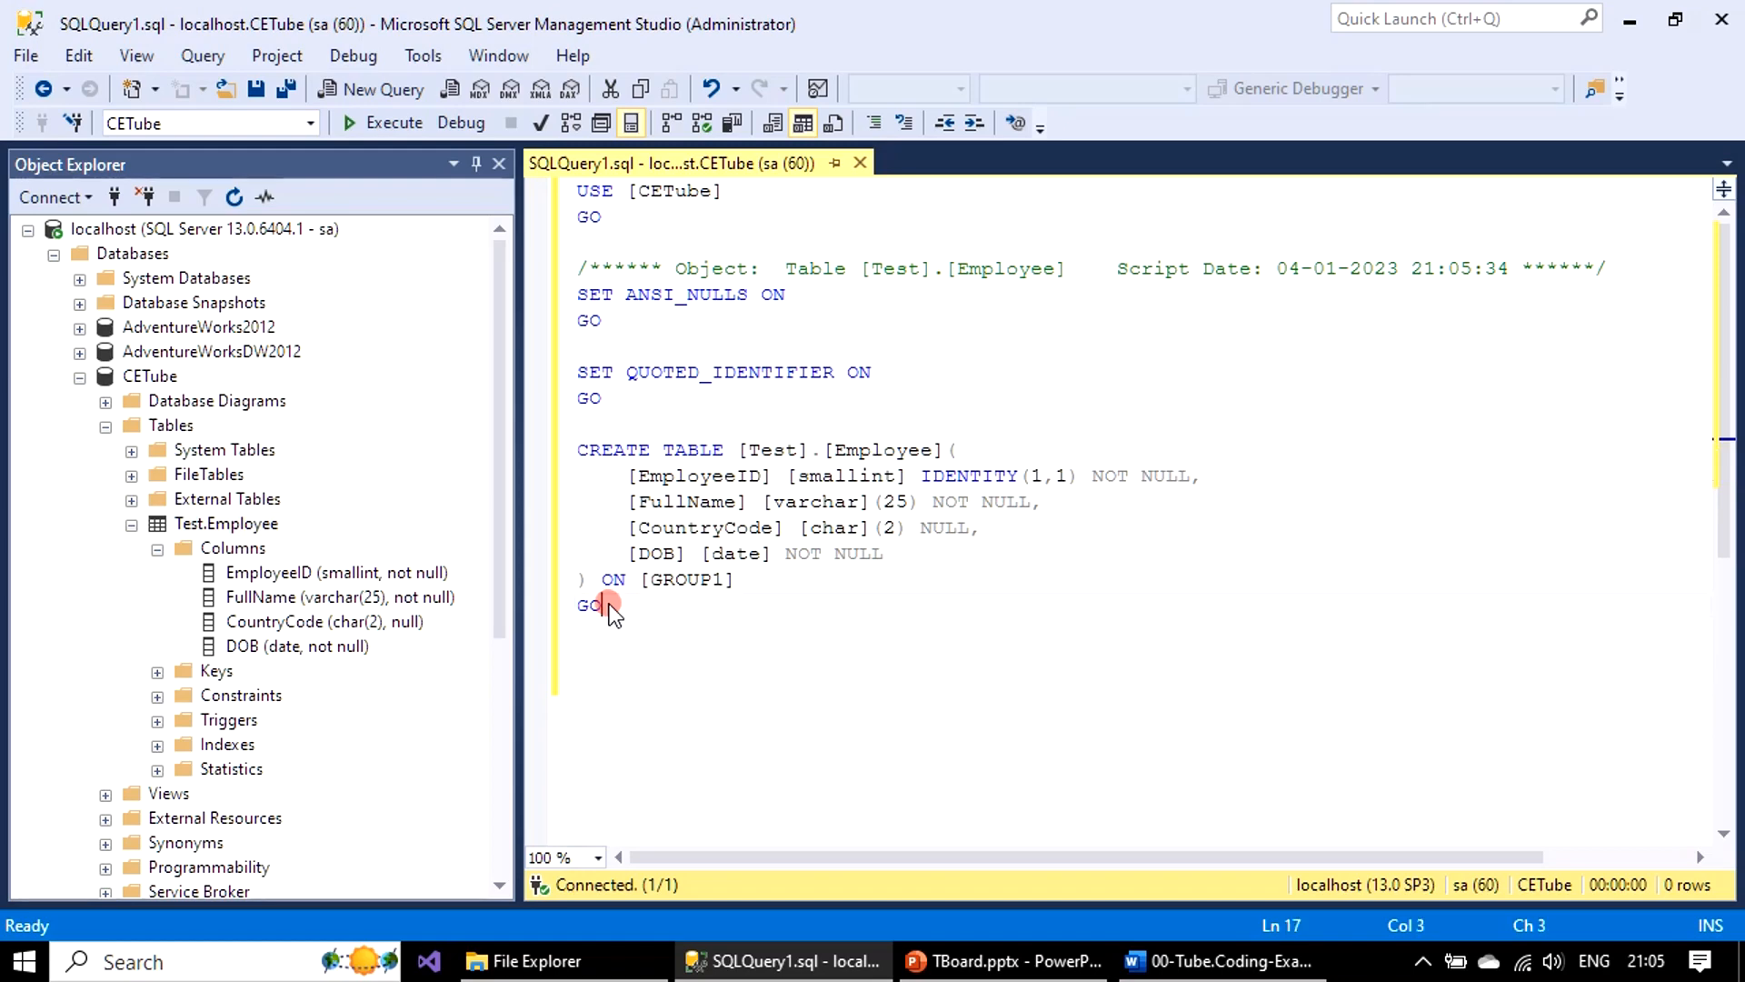
left_click_drag(609, 603, 433, 454)
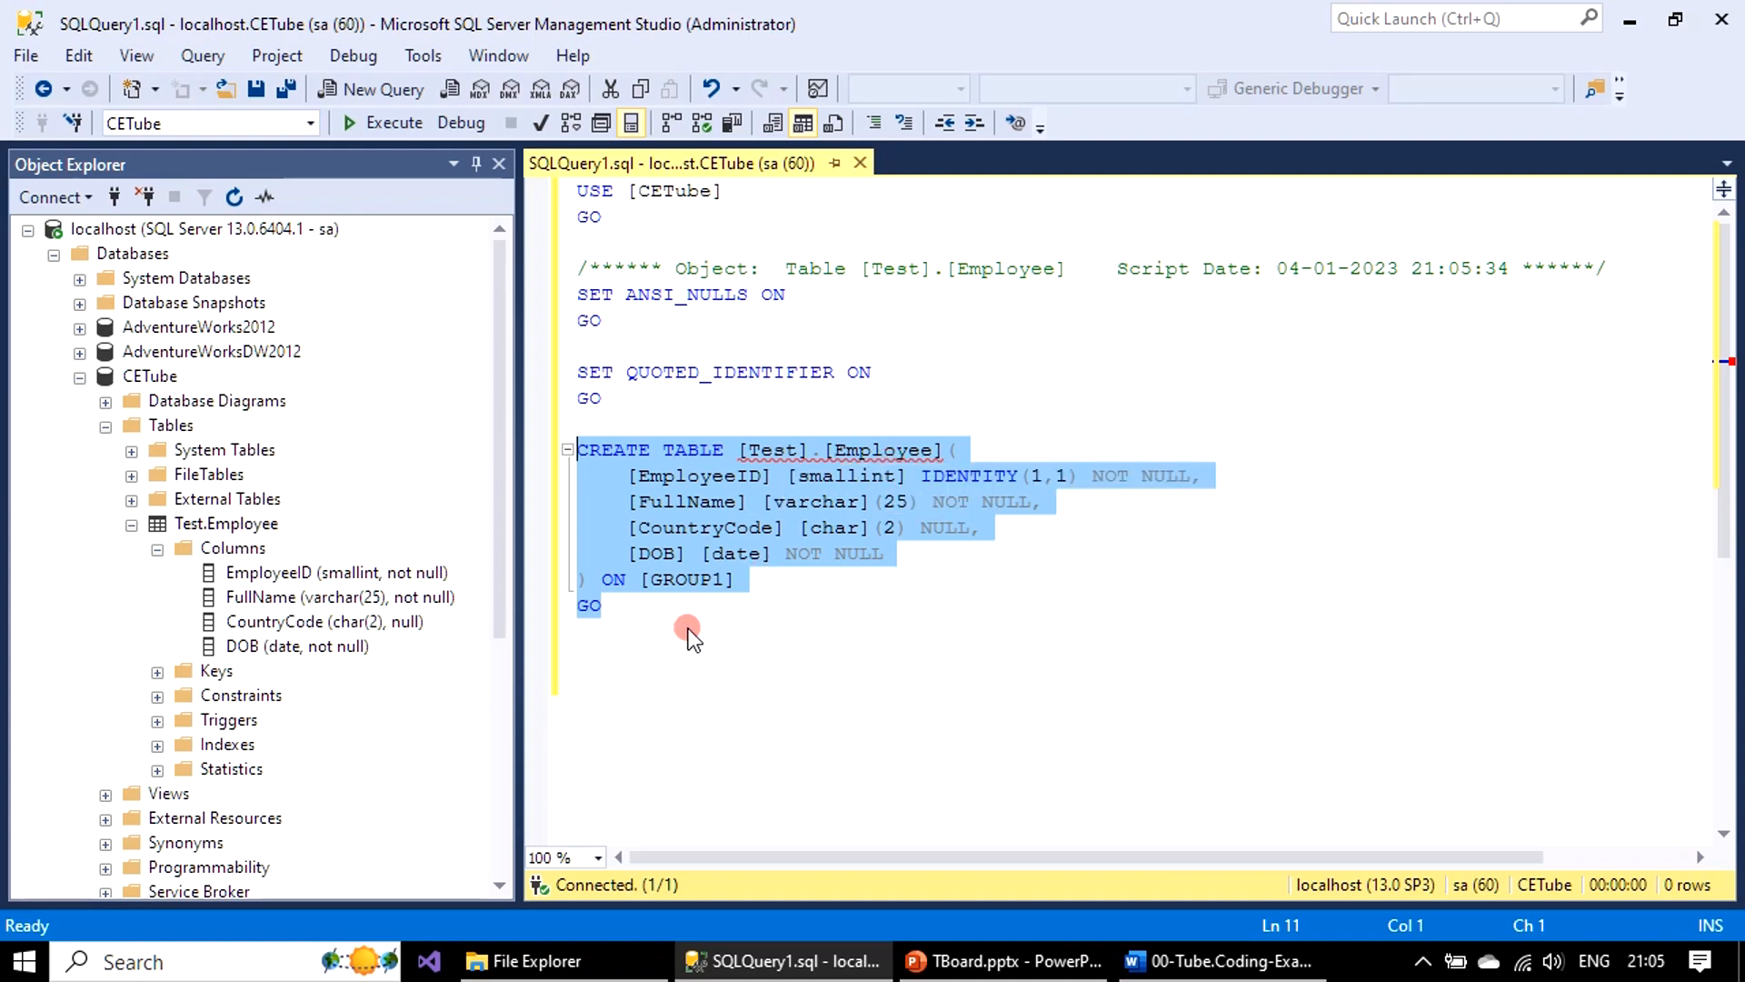
left_click(1152, 544)
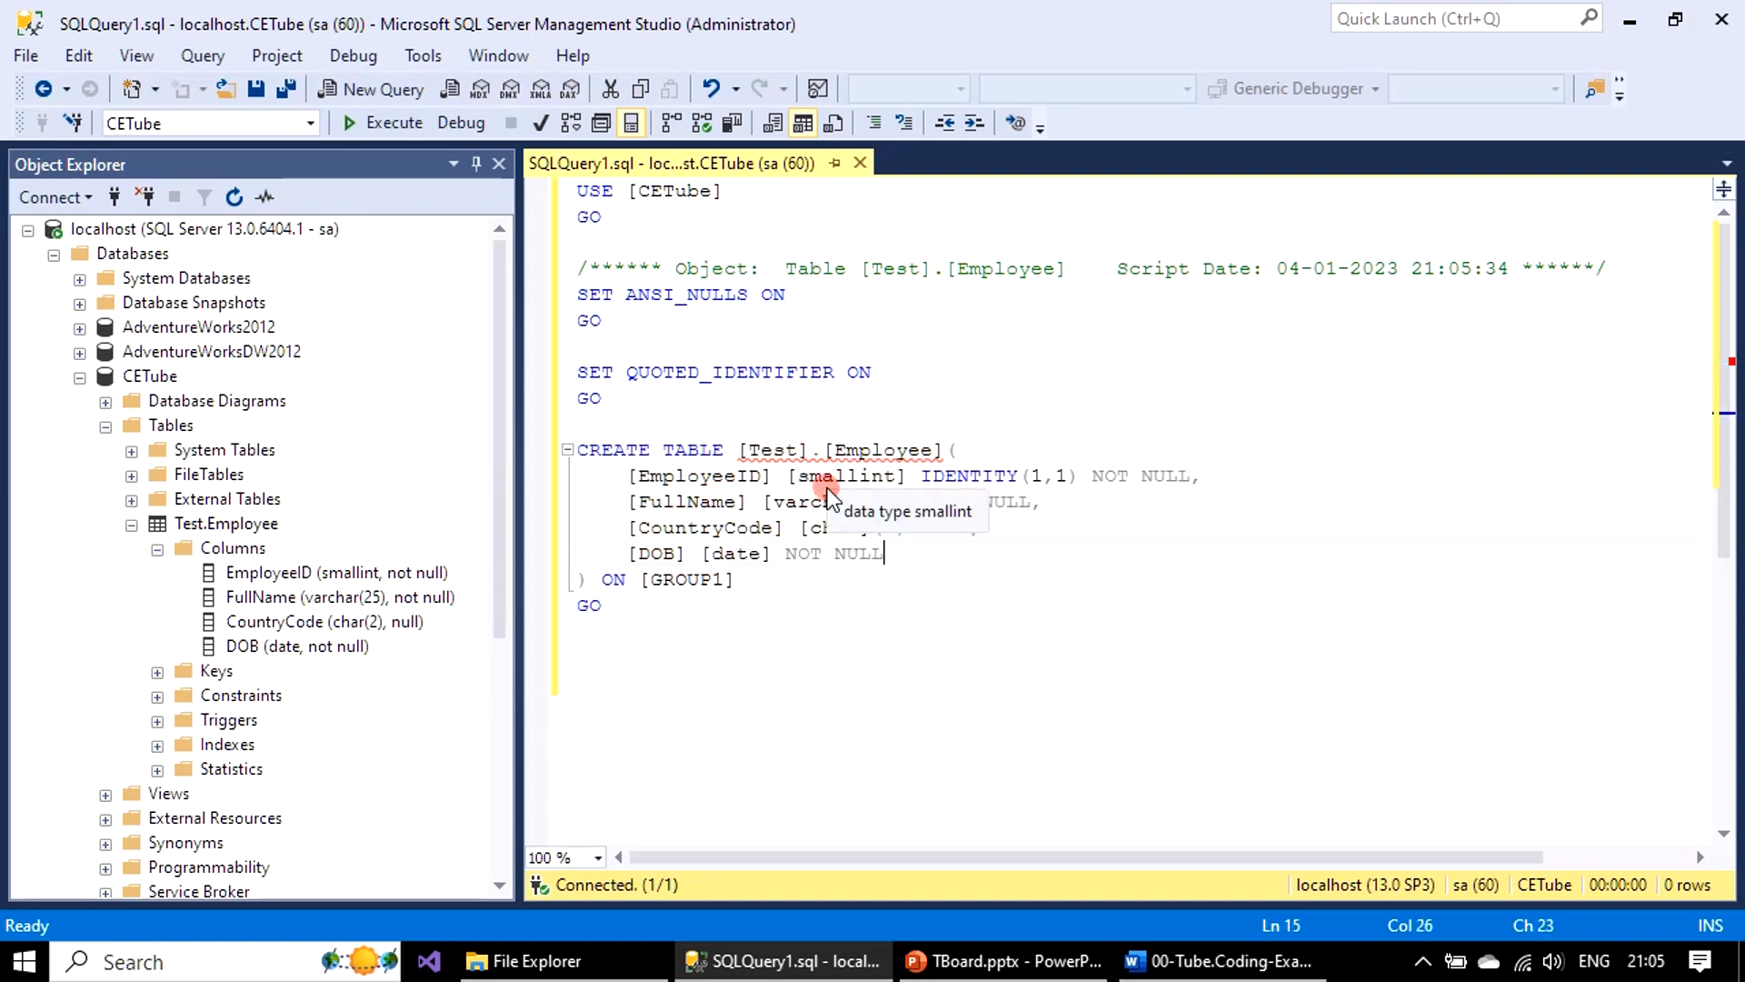
Step: Change the table name in the CREATE TABLE statement to EmployeeTemp
left_click(935, 454)
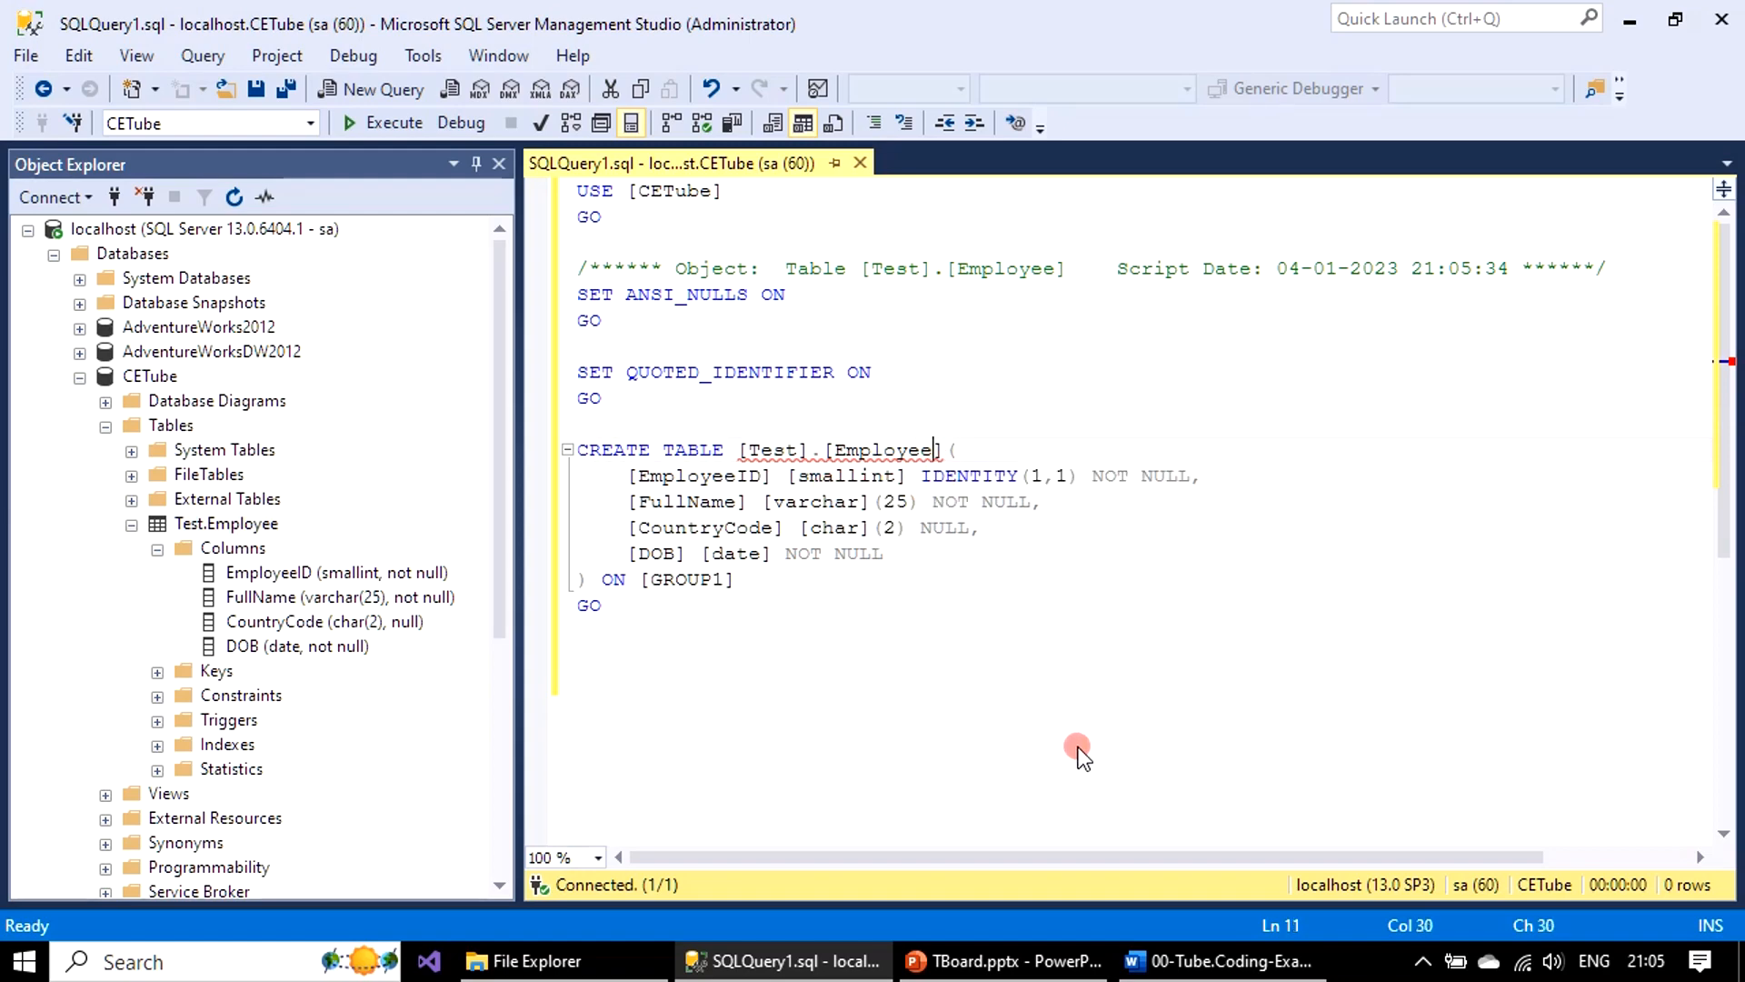
type("Temp")
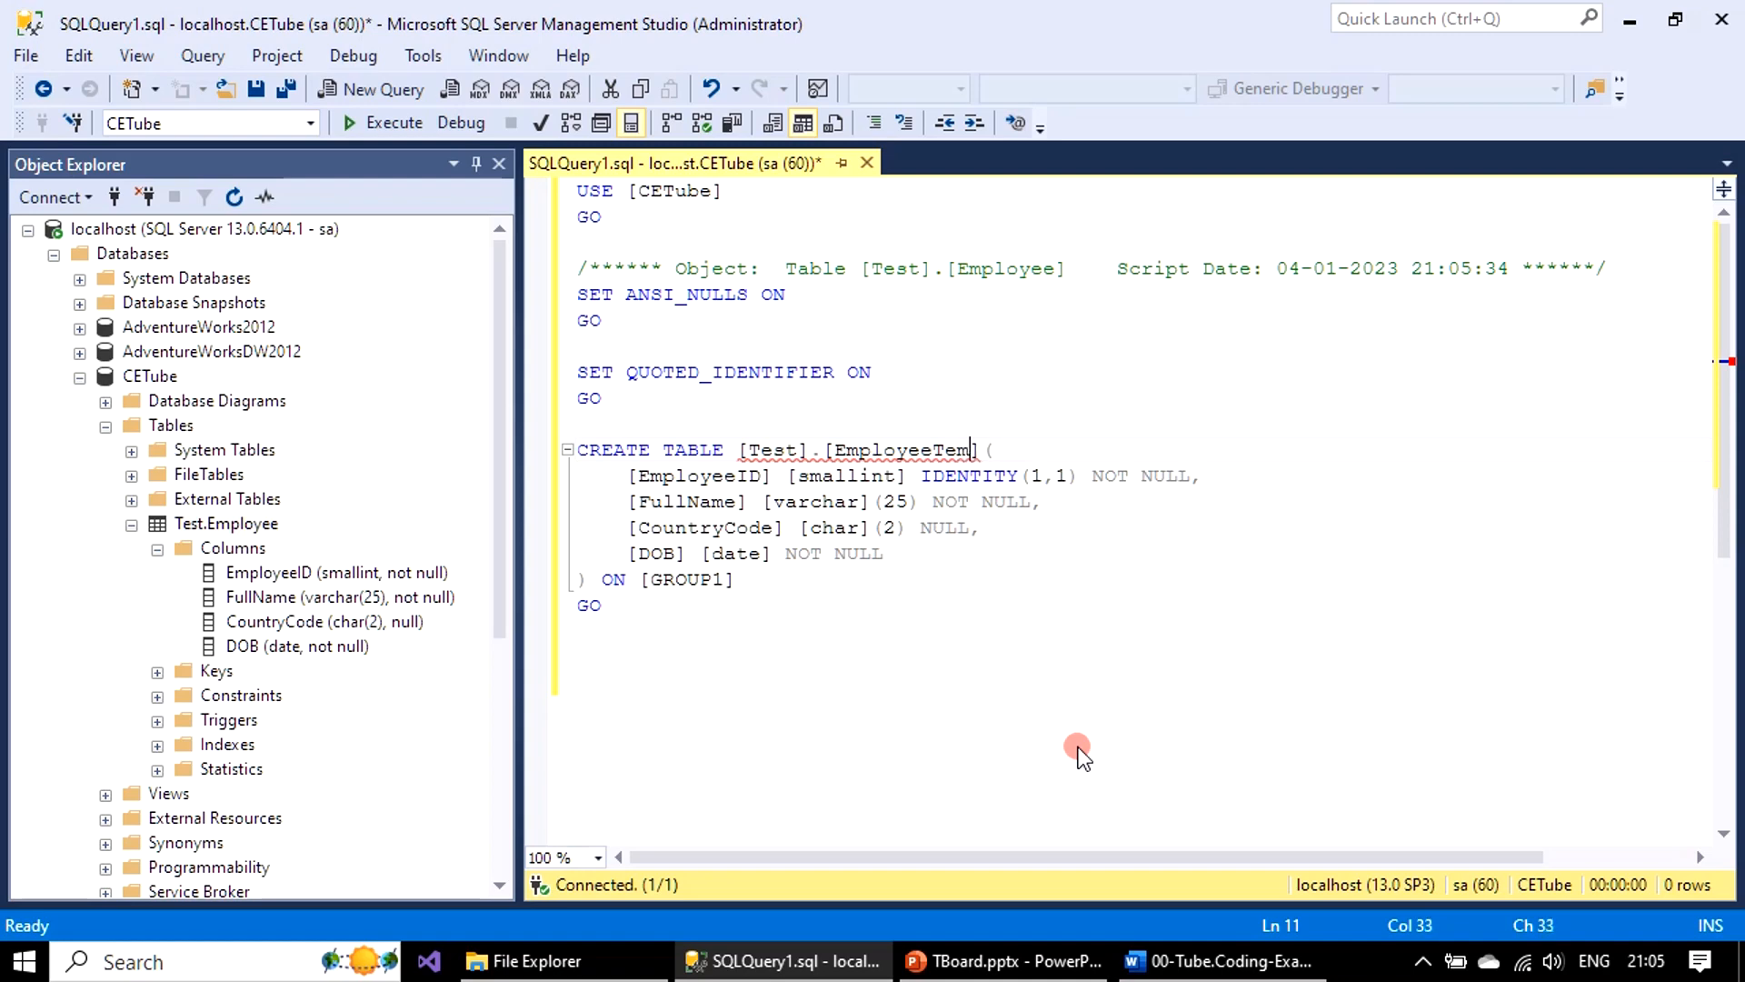
left_click(1000, 715)
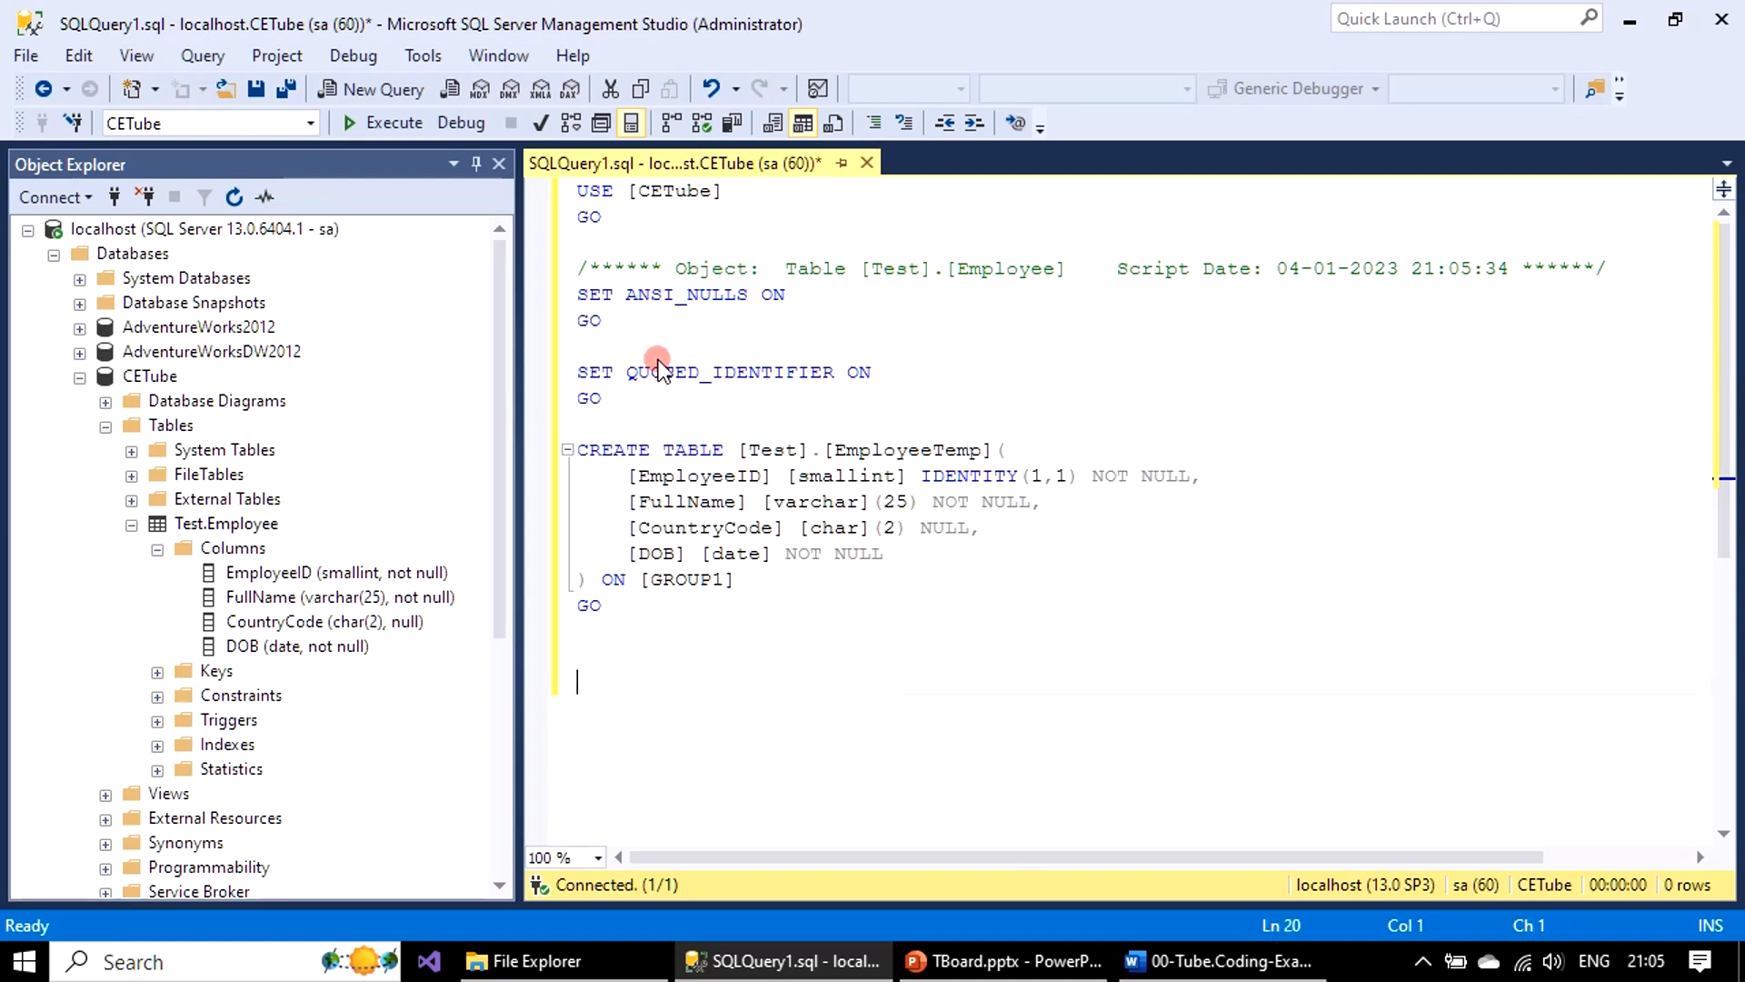
Step: Review the script's SET options, then the schema, table and column names in the CREATE TABLE statement
left_click_drag(604, 401, 505, 280)
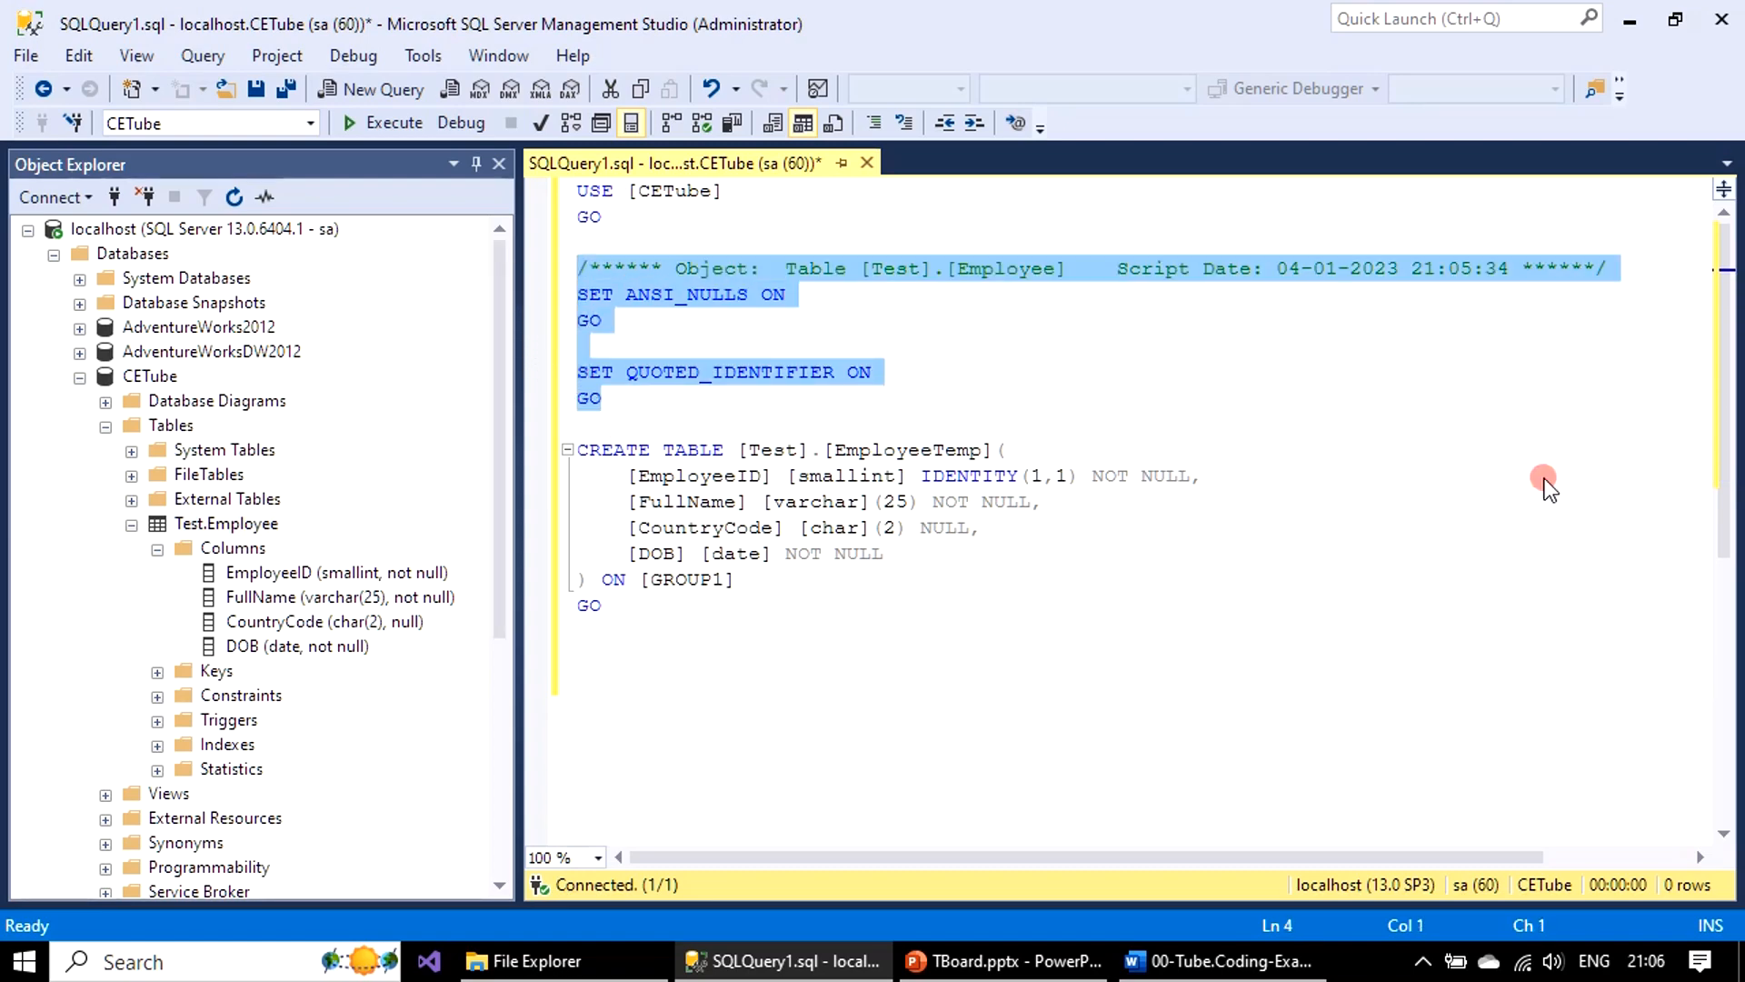
left_click(1519, 521)
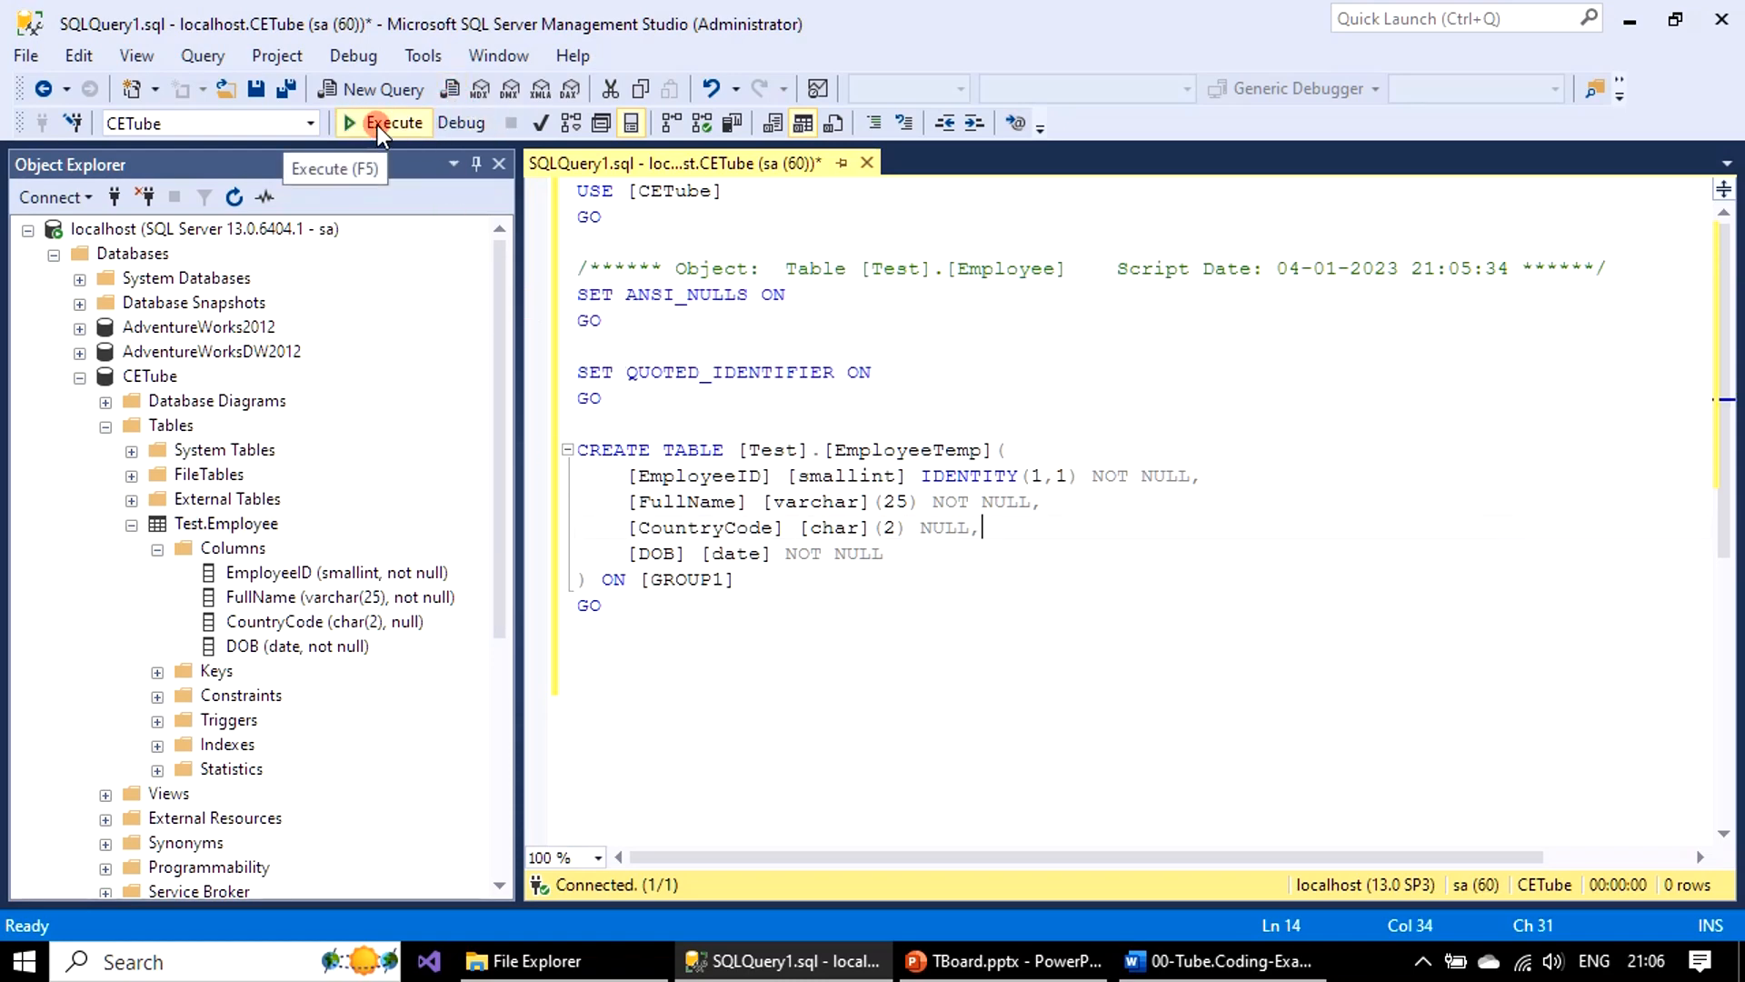
left_click(641, 607)
left_click_drag(641, 607, 478, 445)
left_click(956, 683)
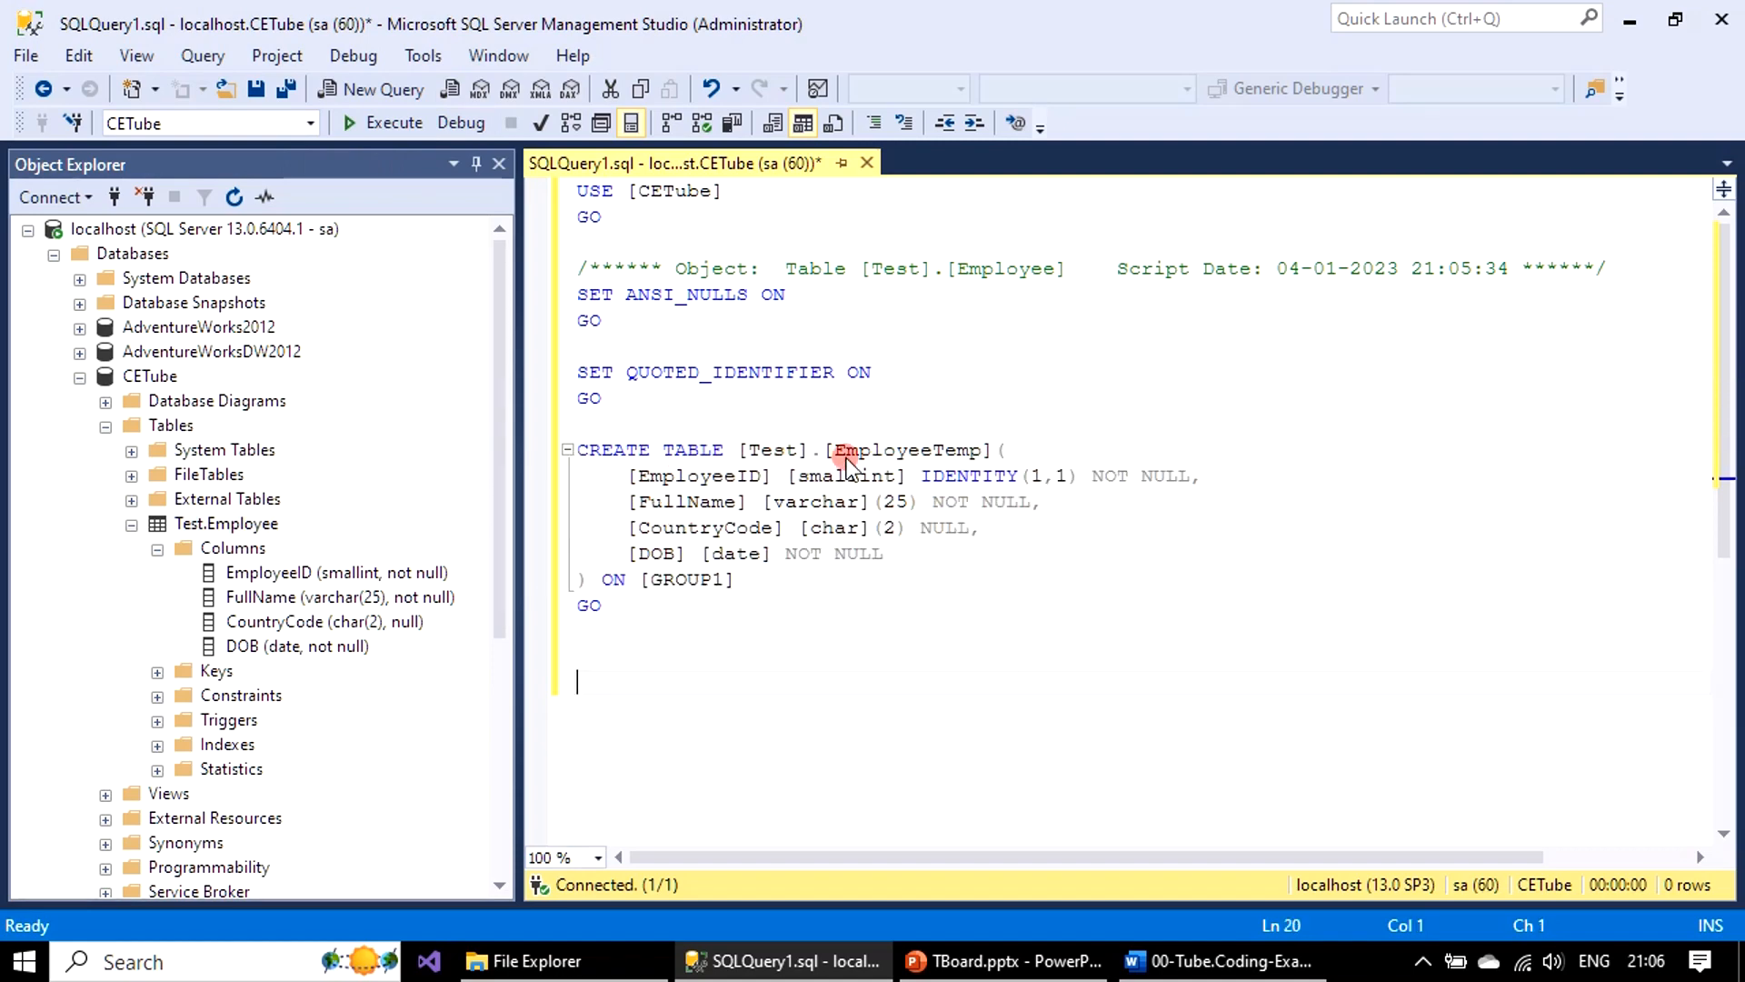
double_click(780, 450)
double_click(889, 450)
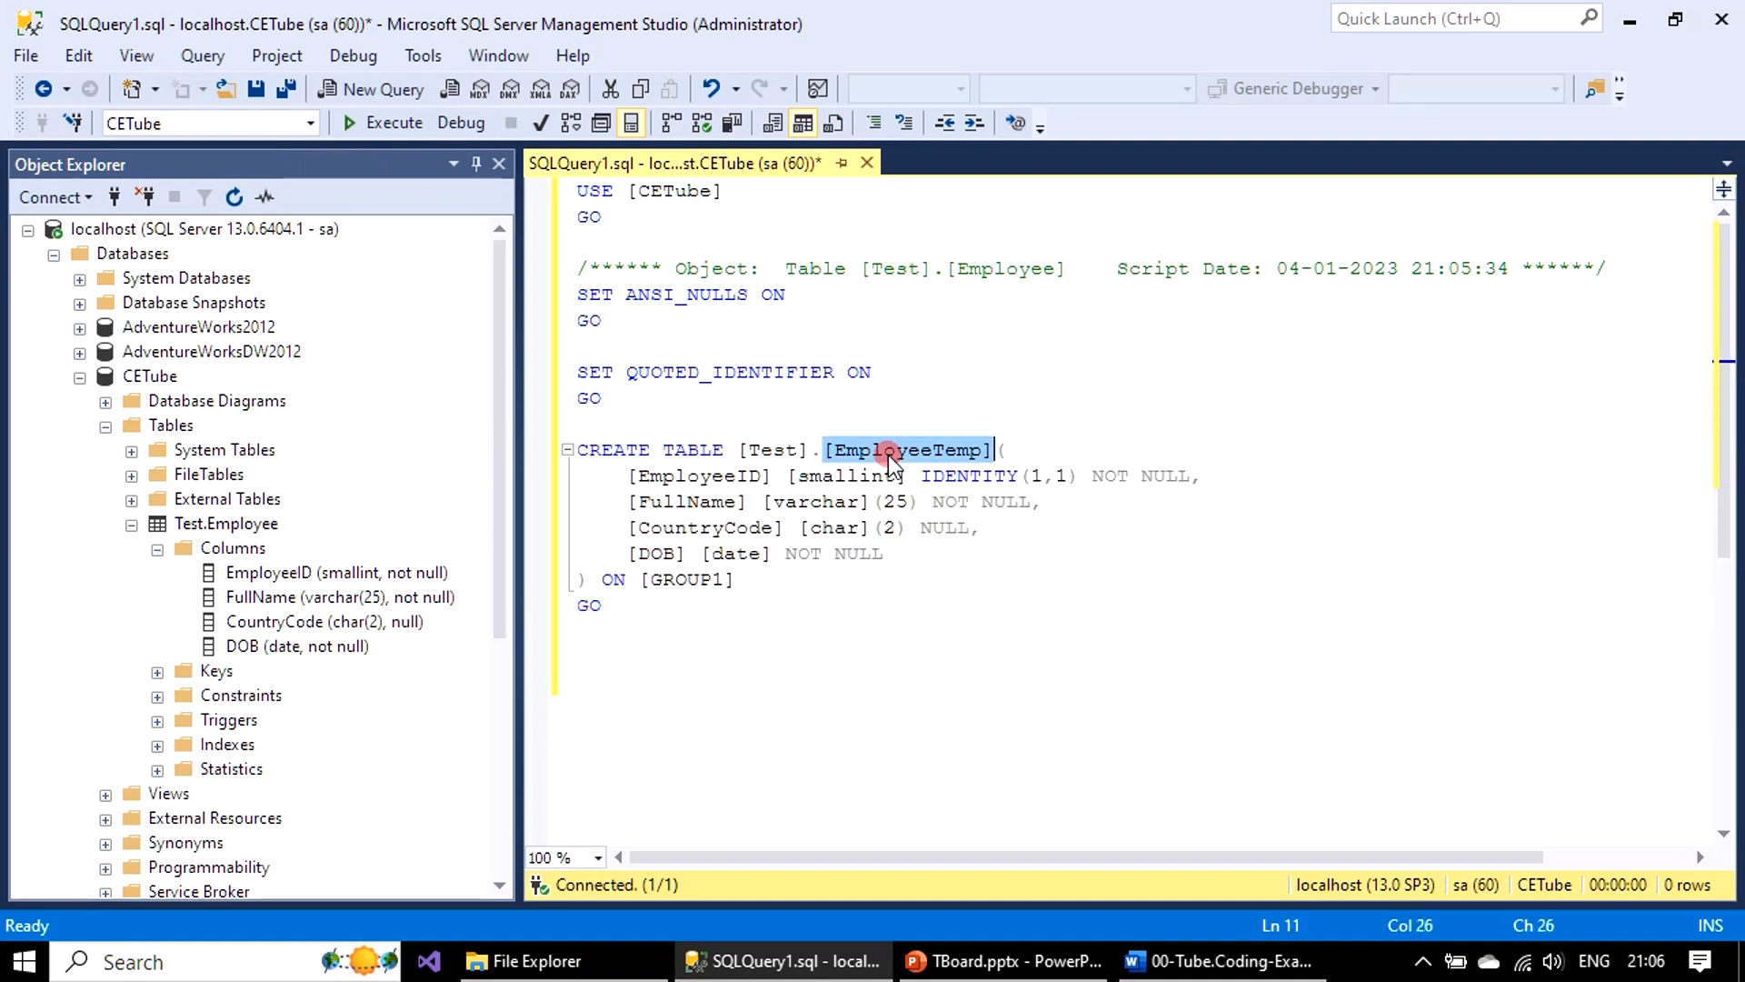
double_click(712, 479)
left_click(684, 501)
double_click(683, 501)
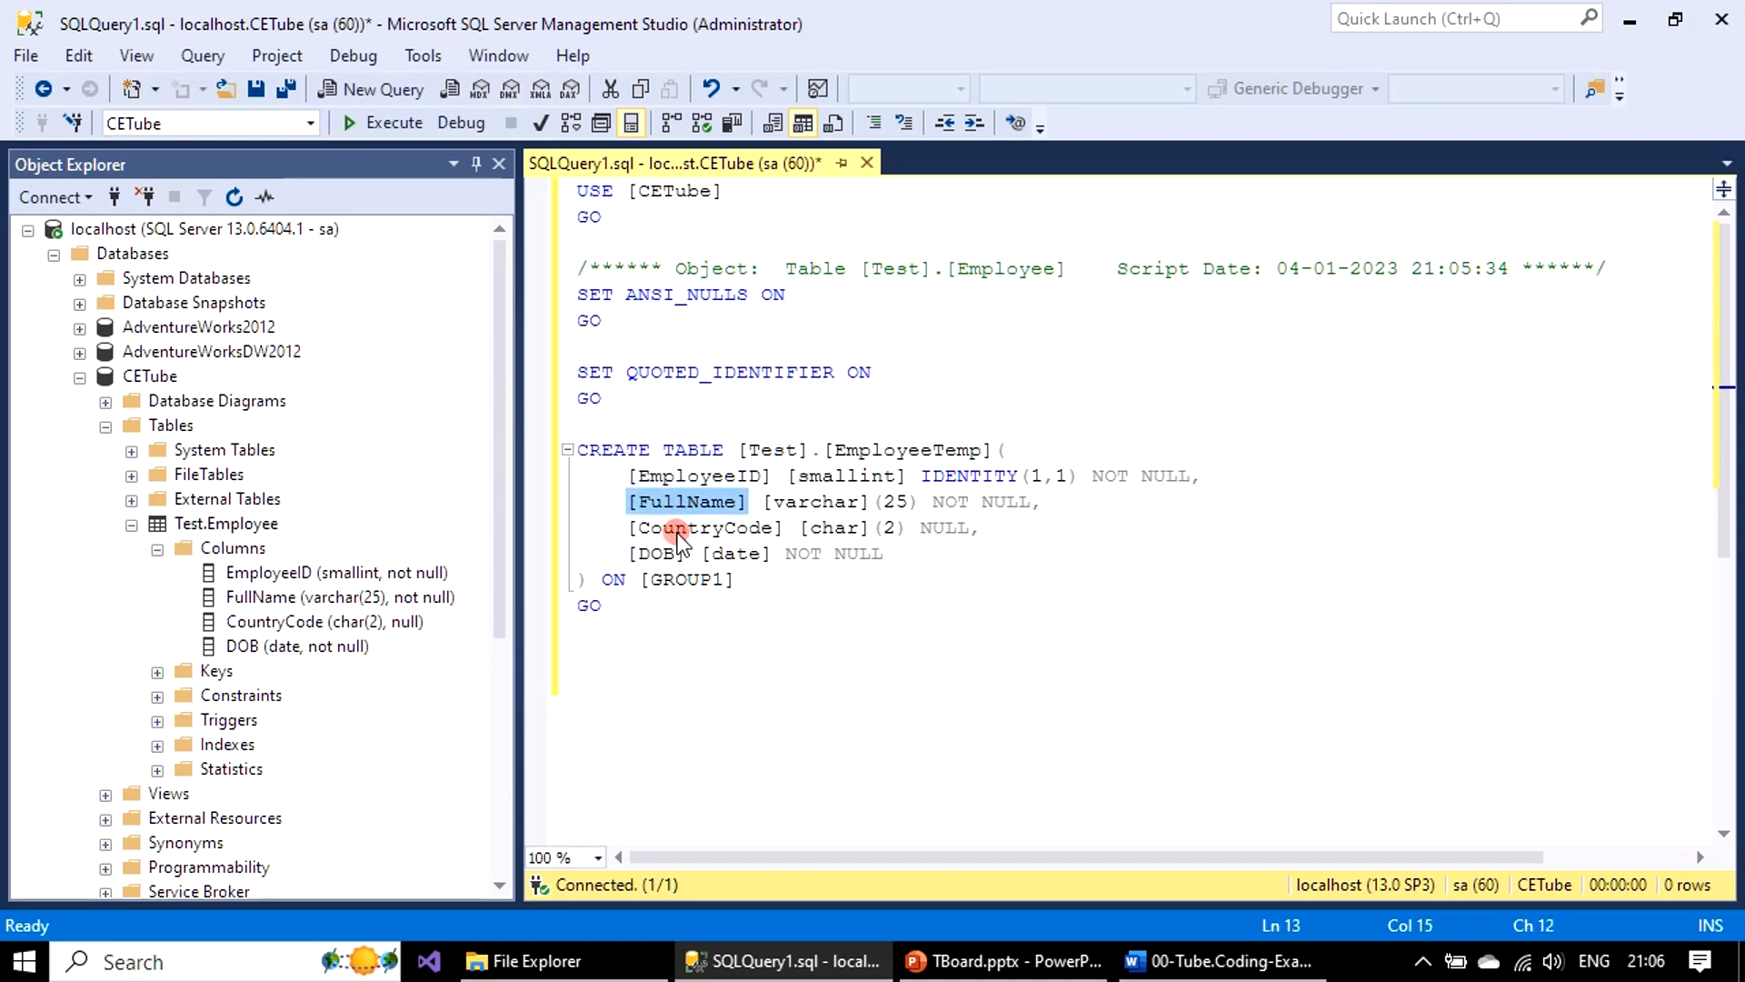
double_click(678, 527)
double_click(657, 554)
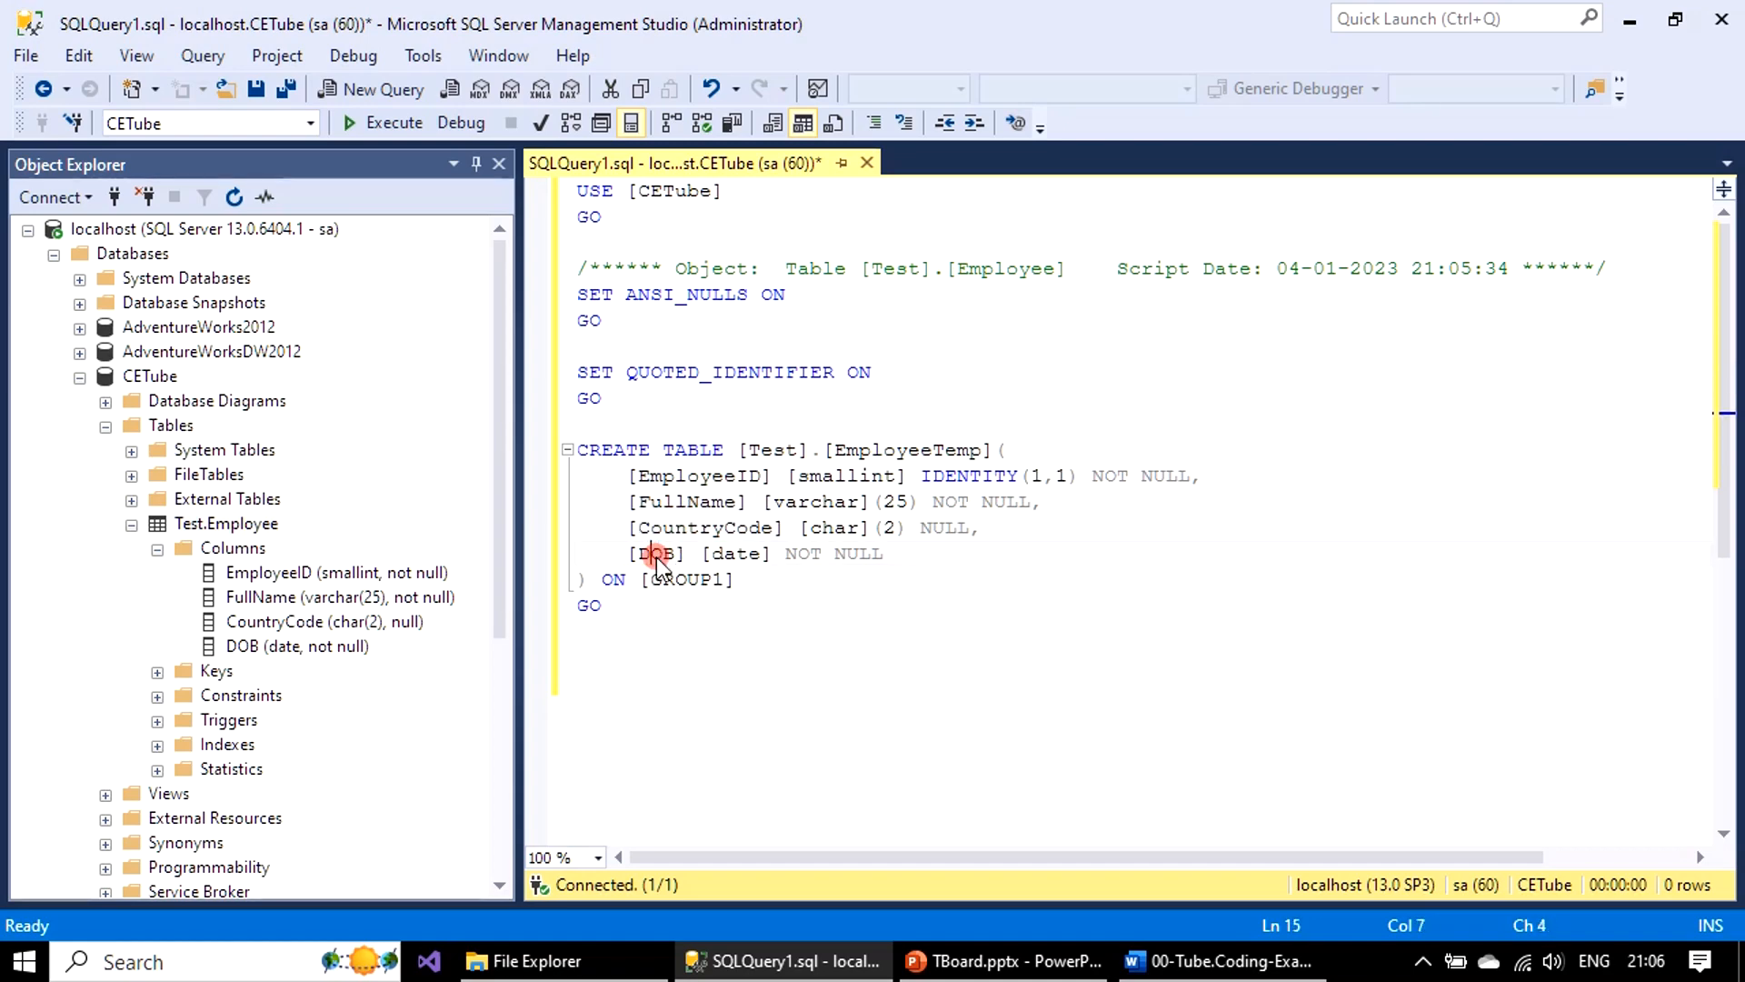
Step: Review the columns' data types, NOT NULL settings and the IDENTITY definition of EmployeeID in the script
left_click(847, 476)
left_click(815, 504)
left_click(826, 531)
left_click(740, 553)
left_click_drag(1087, 475, 1211, 486)
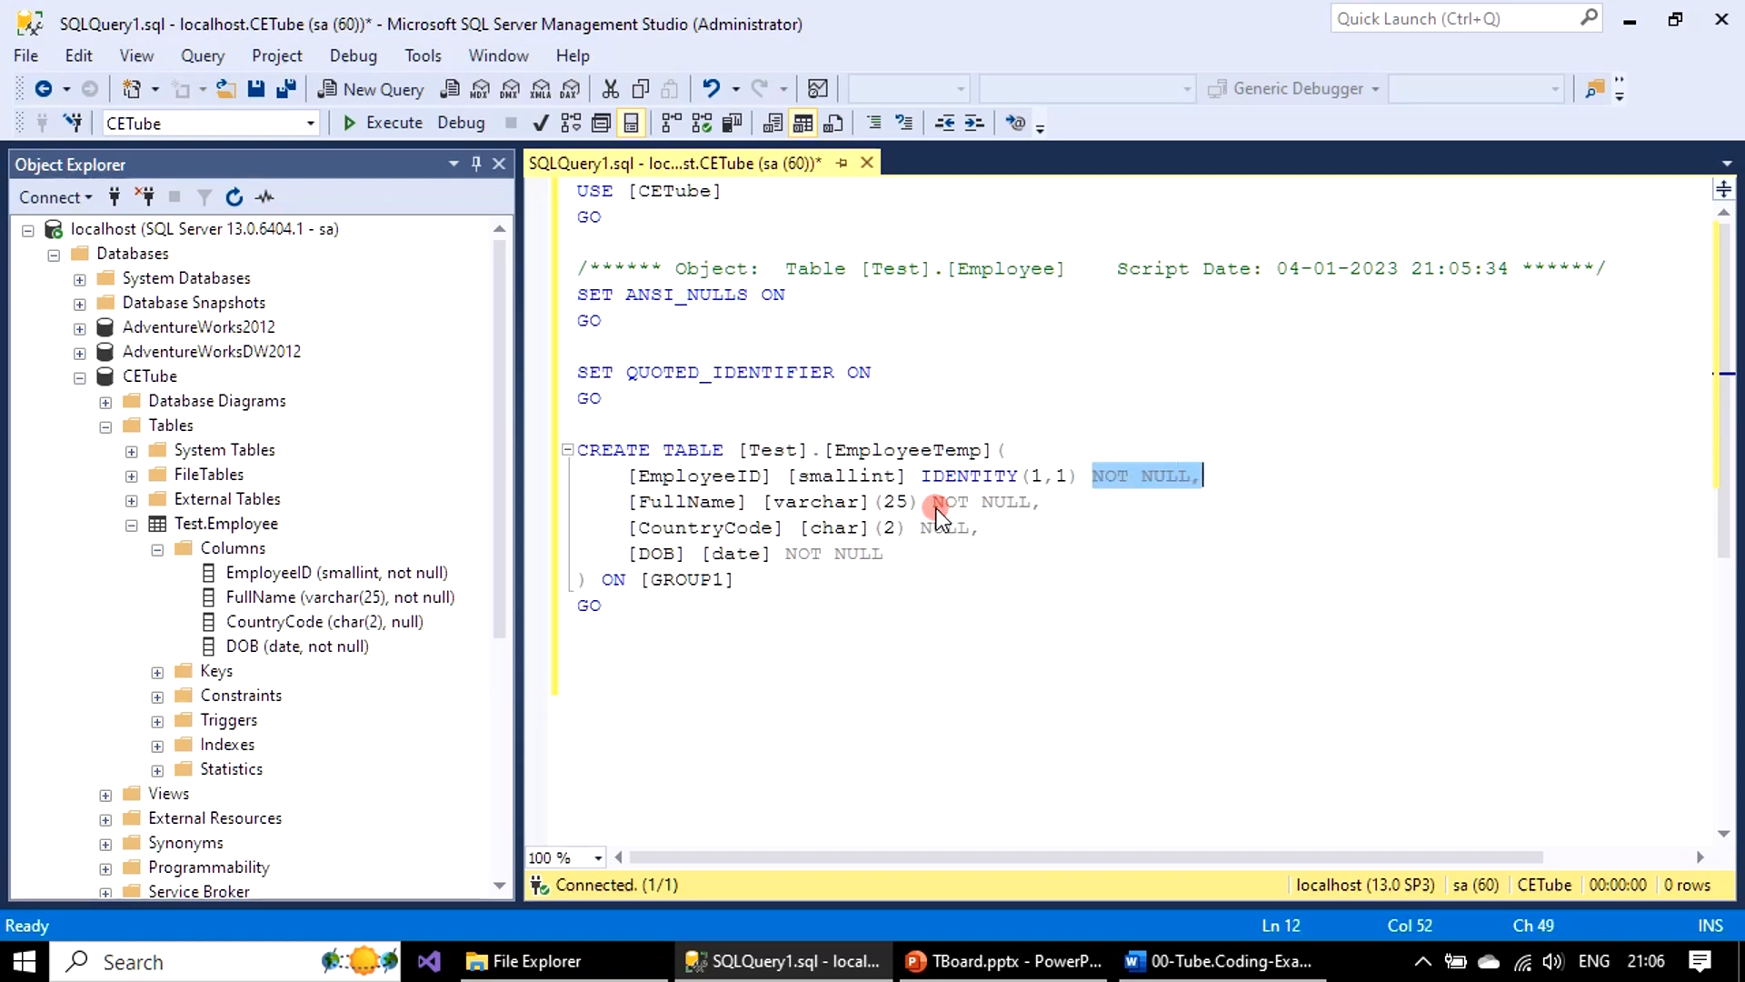
left_click_drag(936, 507, 1044, 510)
left_click(1185, 546)
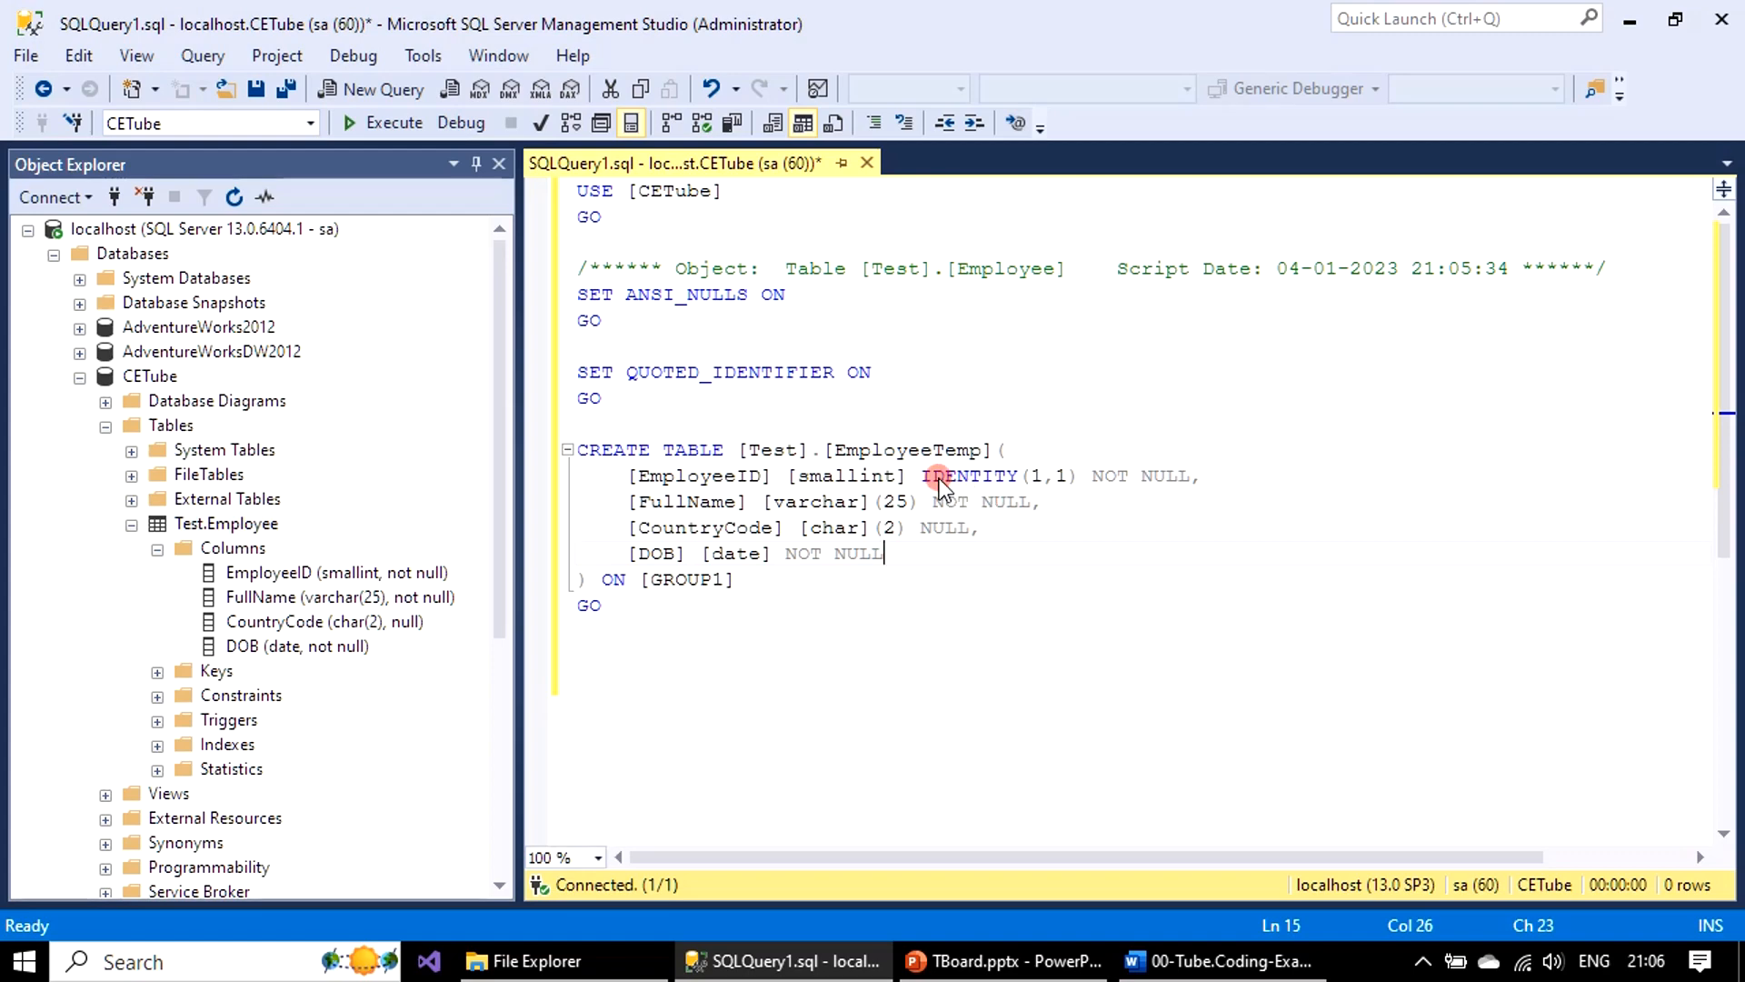
left_click_drag(920, 478, 1006, 495)
left_click(1039, 477)
double_click(1039, 476)
Step: Execute the script to create Test.EmployeeTemp and refresh the Tables folder of CETube
left_click(395, 124)
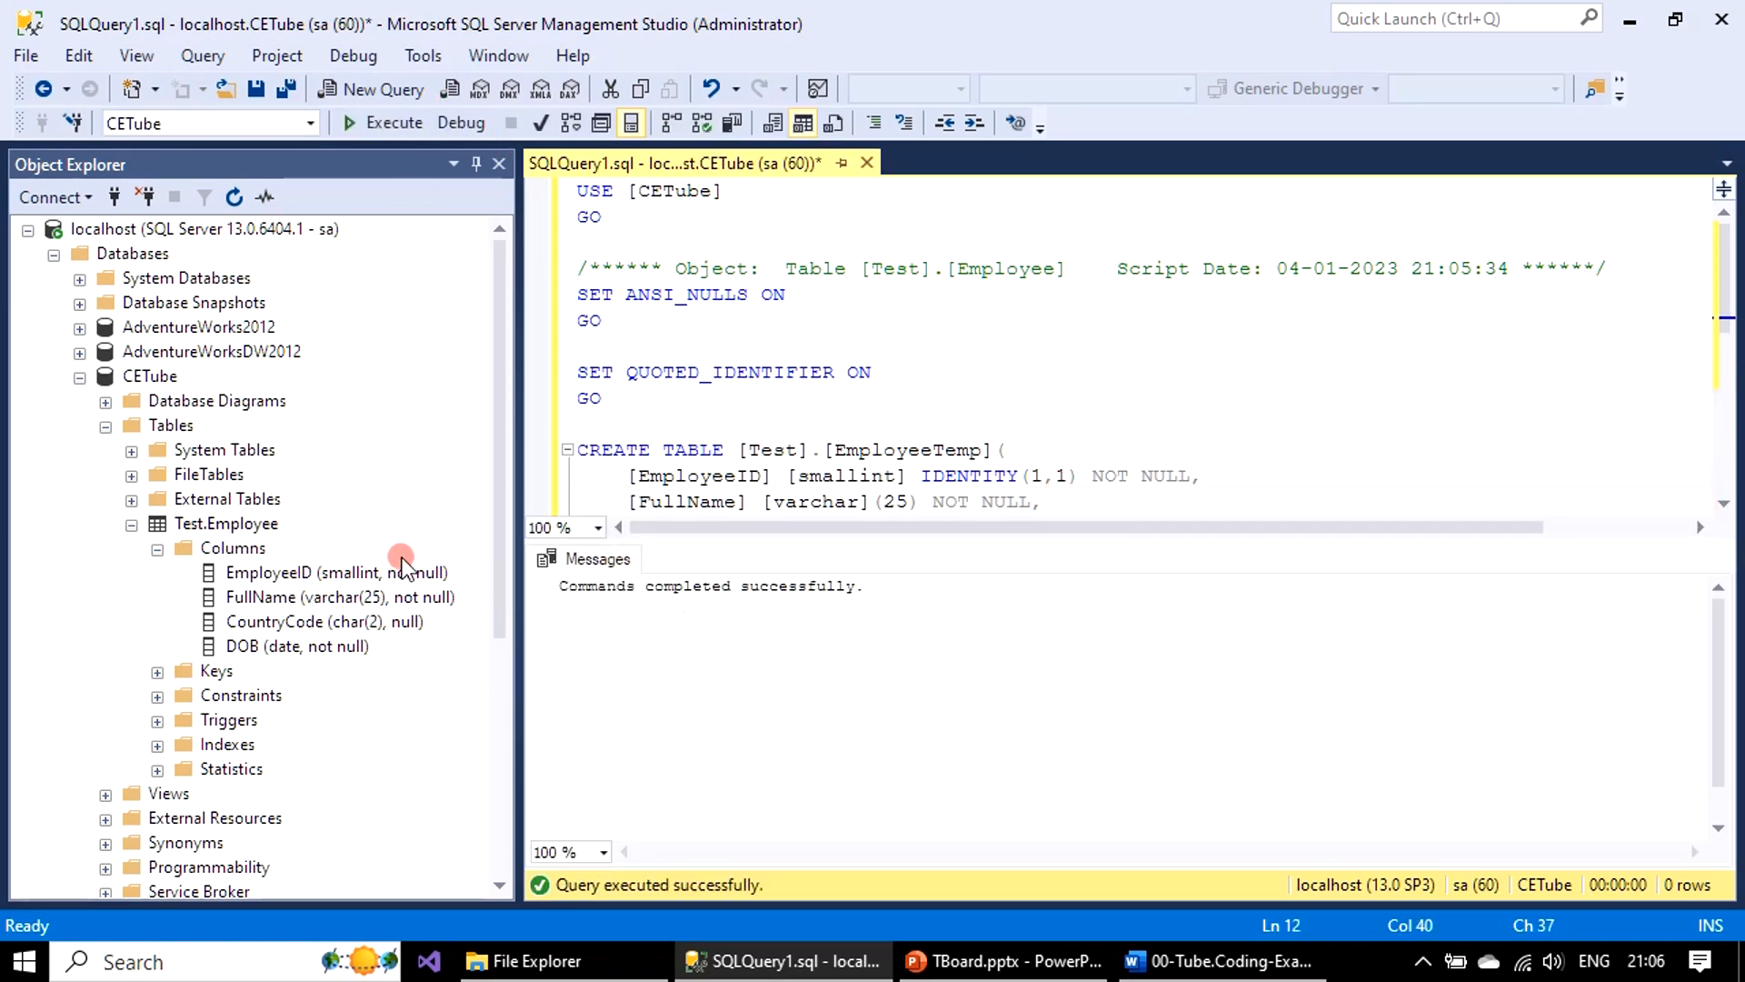
right_click(169, 427)
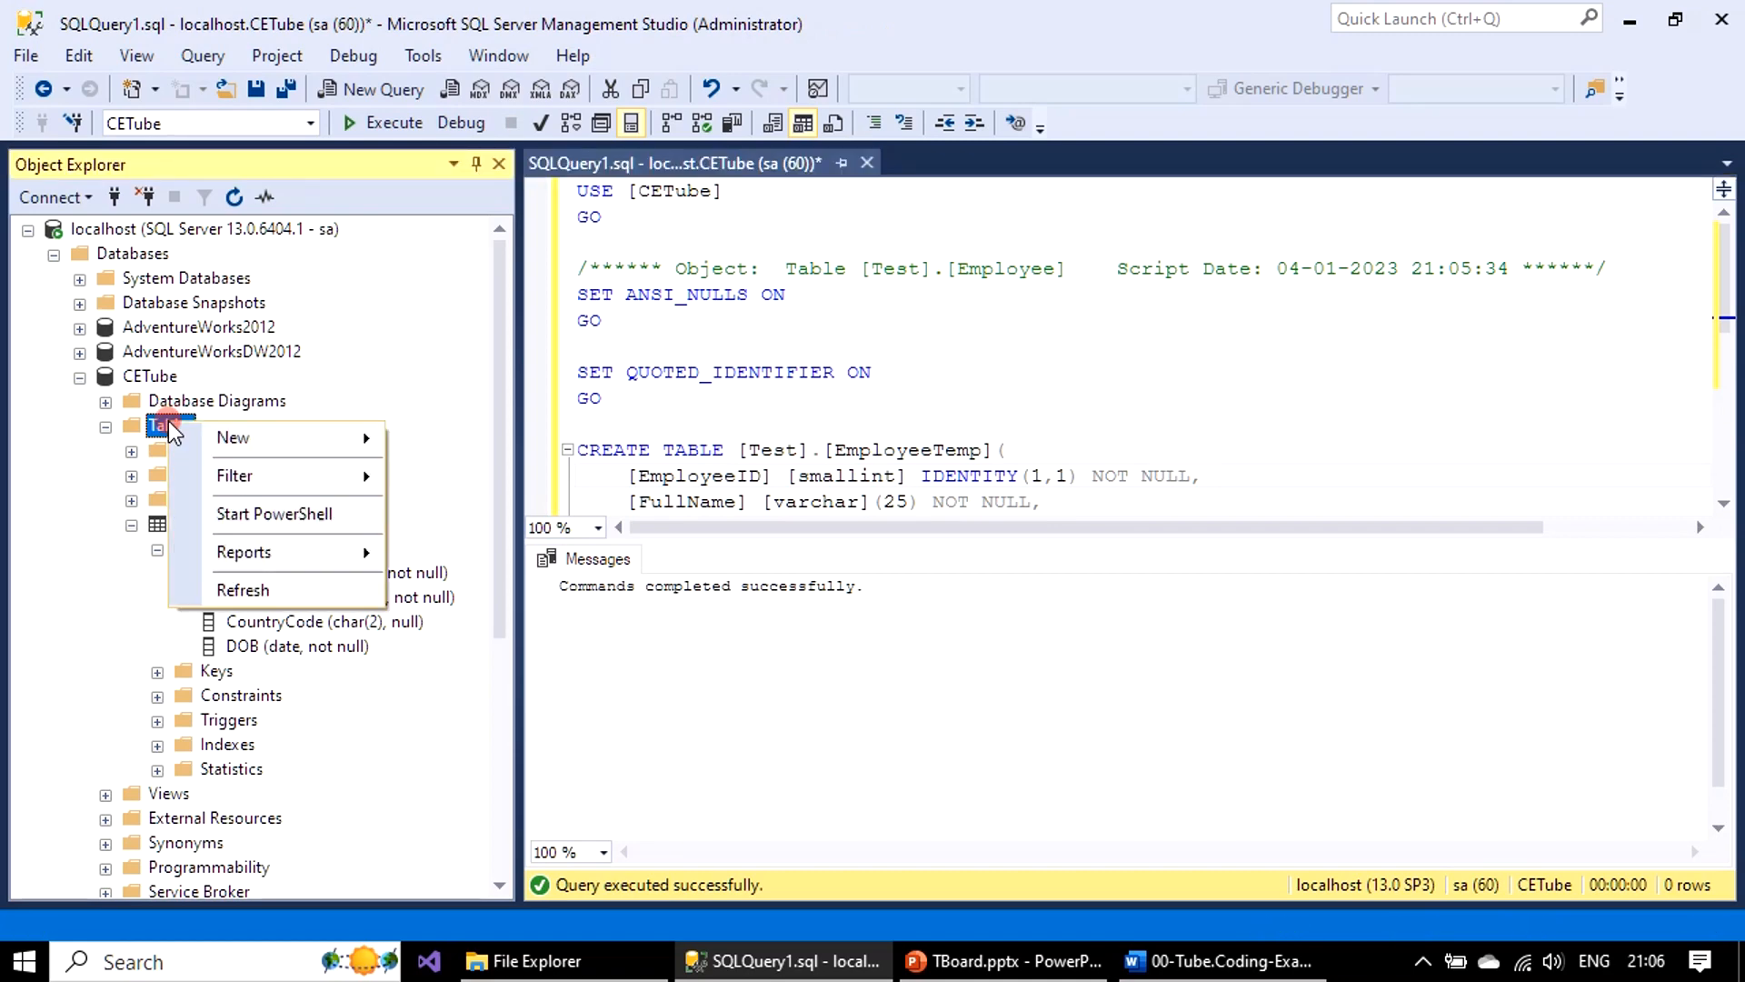
left_click(264, 587)
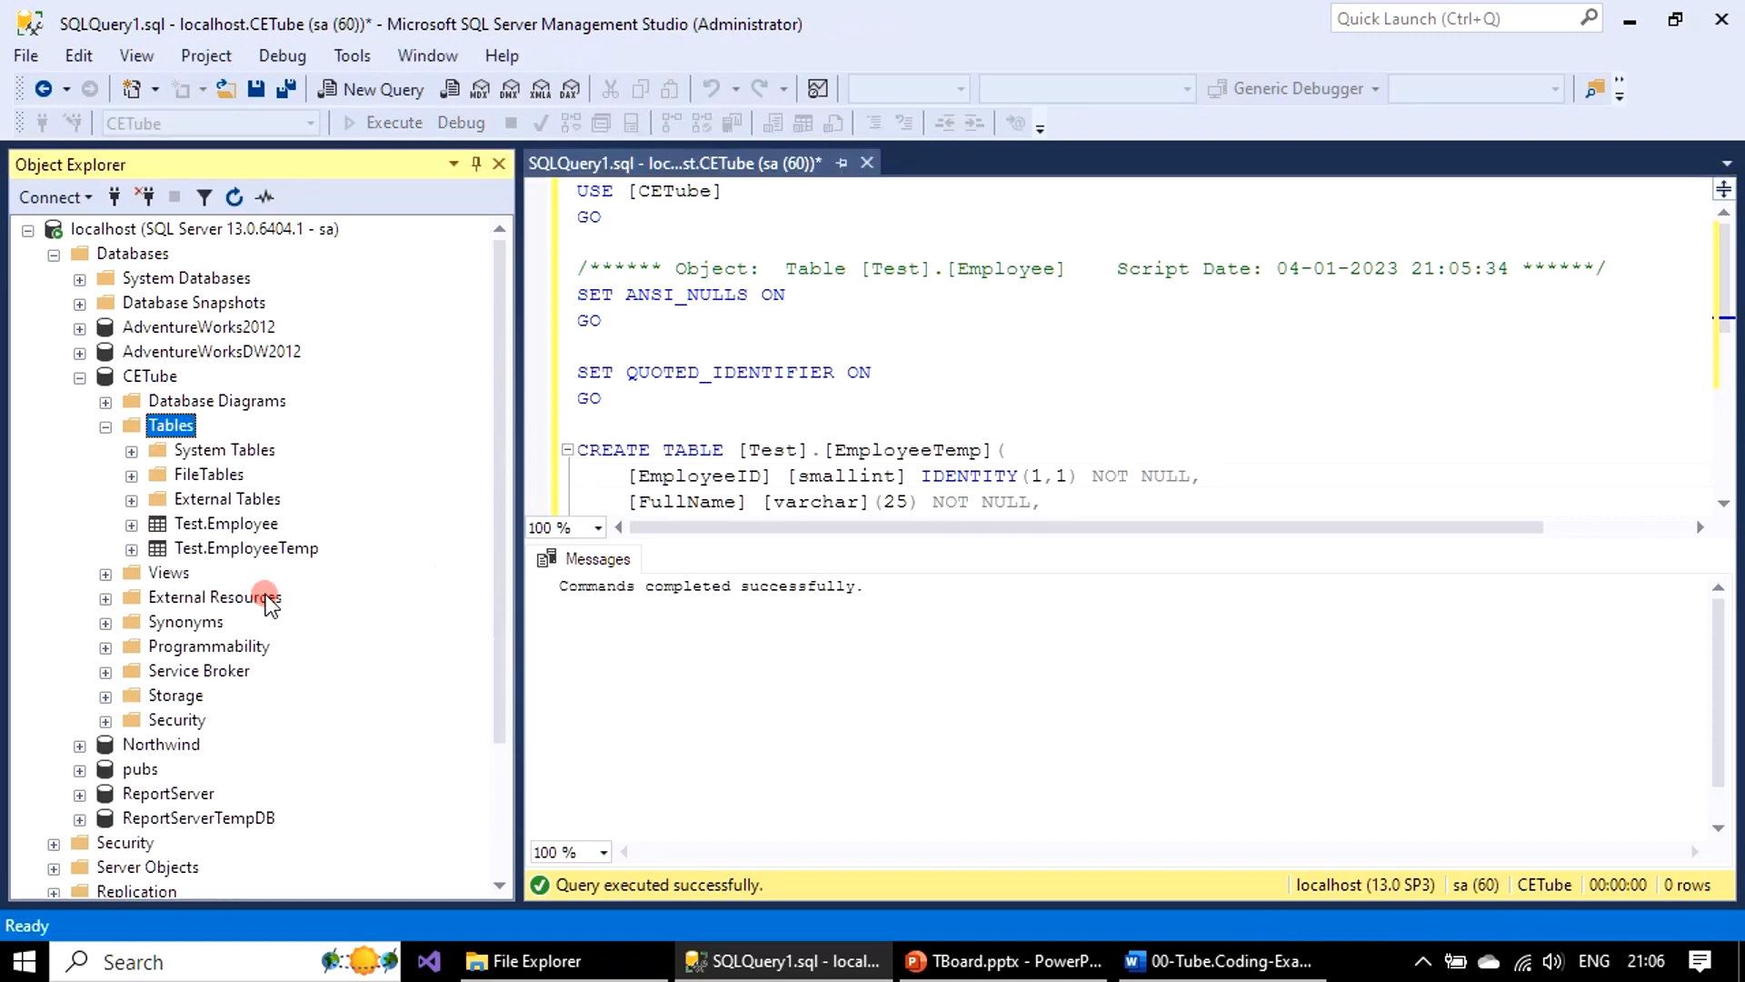
Step: Delete the Test.EmployeeTemp table from CETube and close the query script
left_click(292, 553)
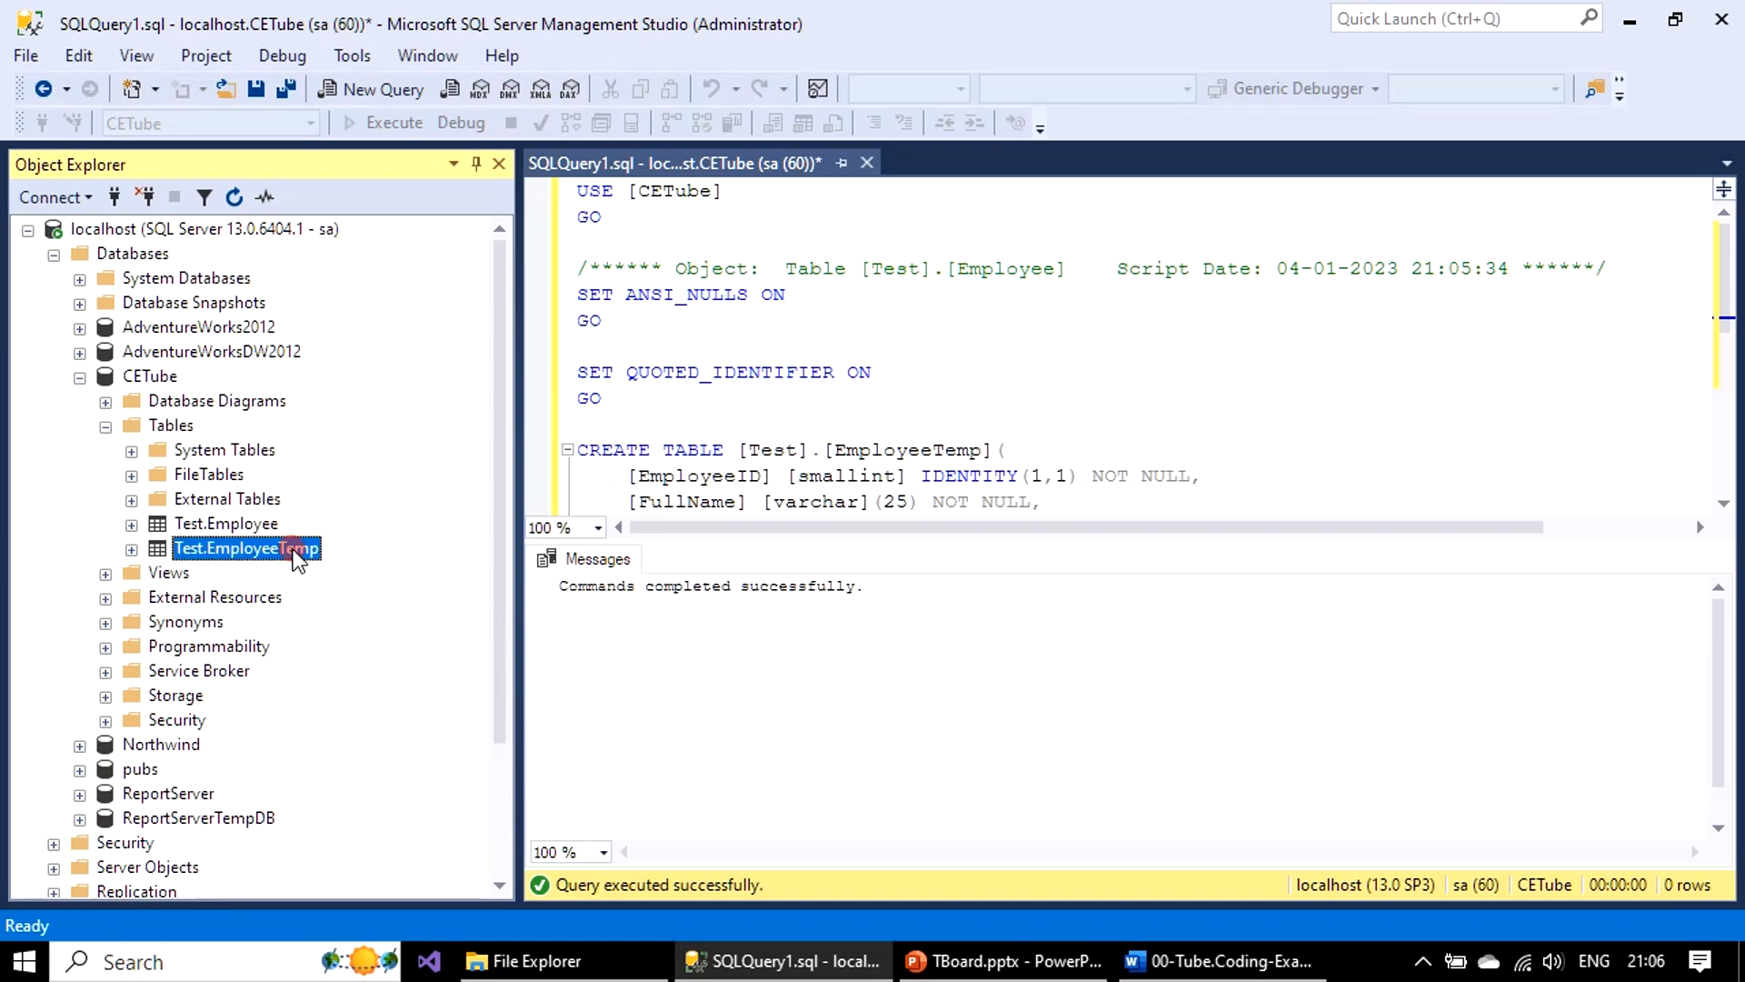
right_click(297, 558)
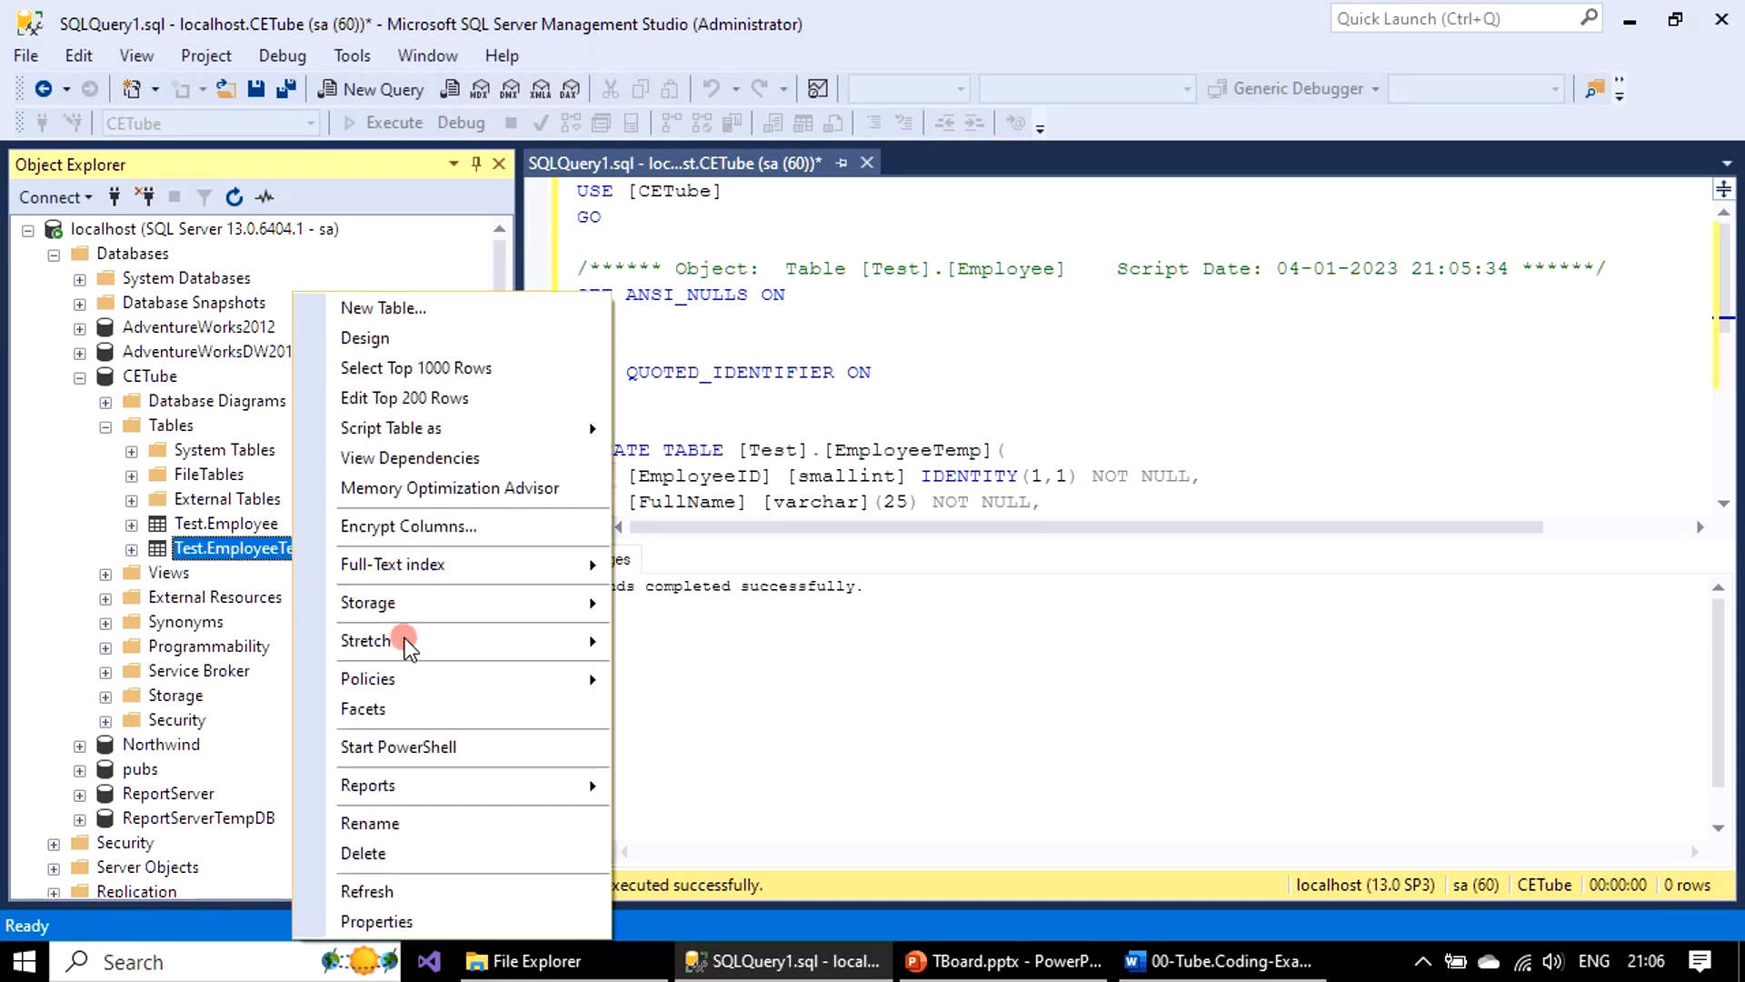
left_click(444, 859)
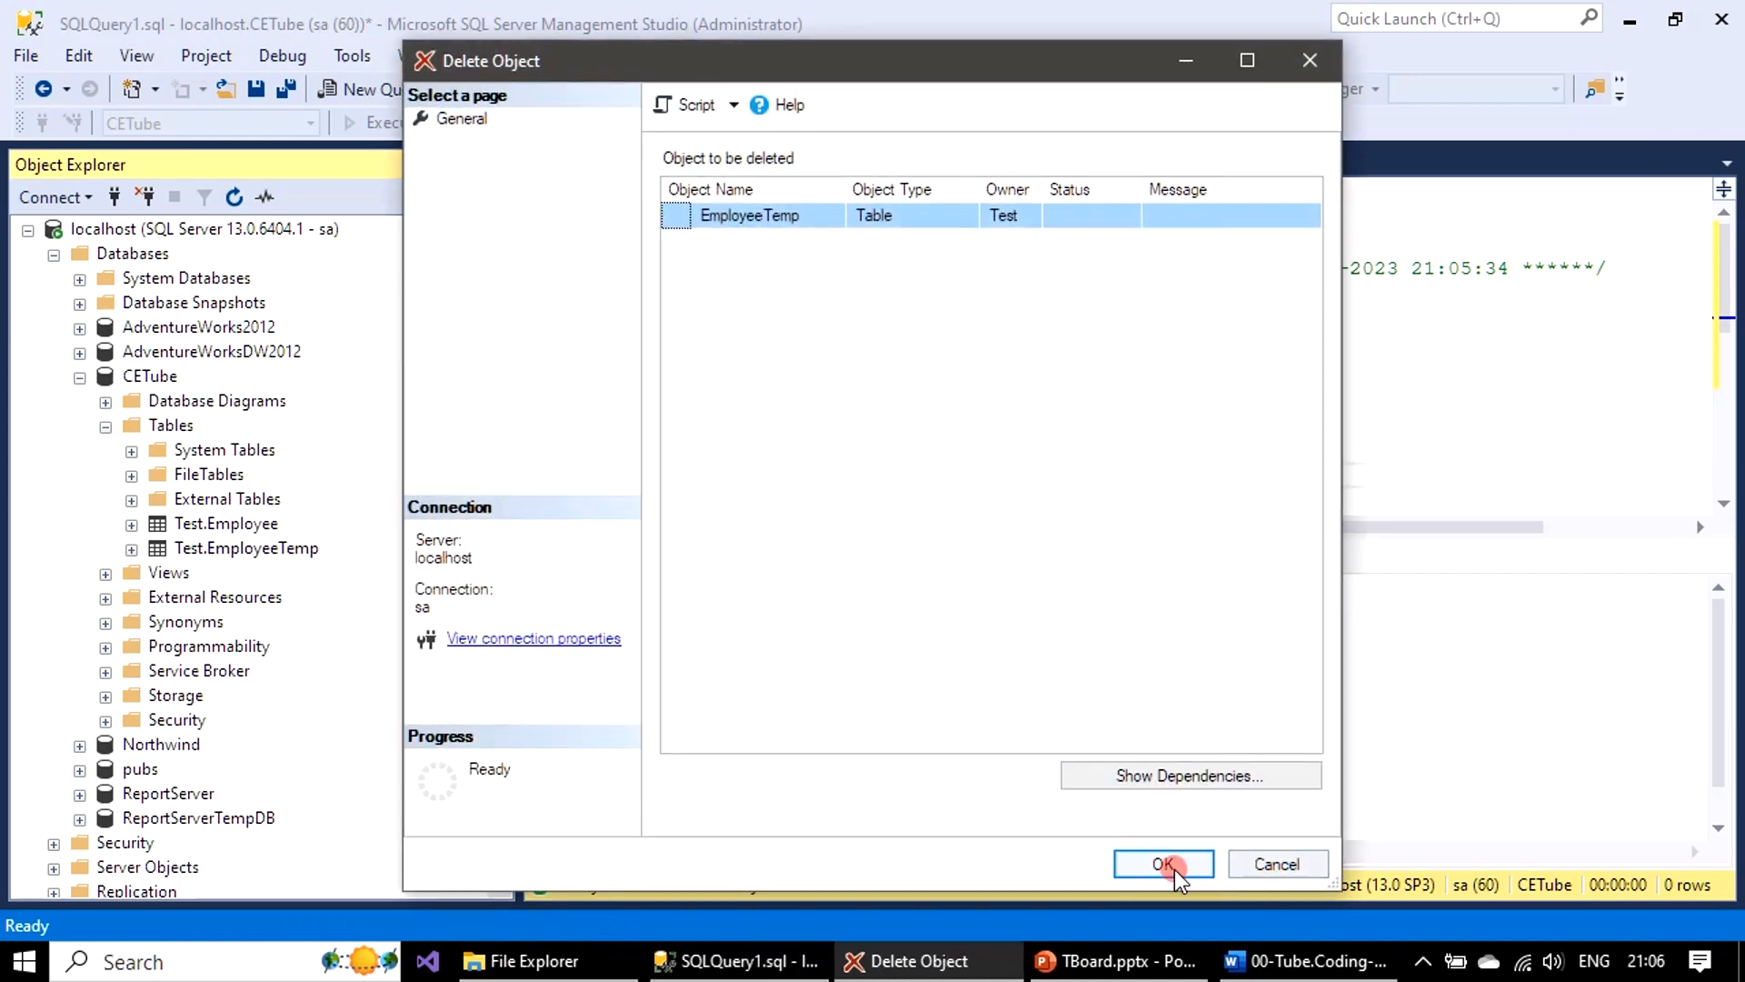
left_click(1169, 864)
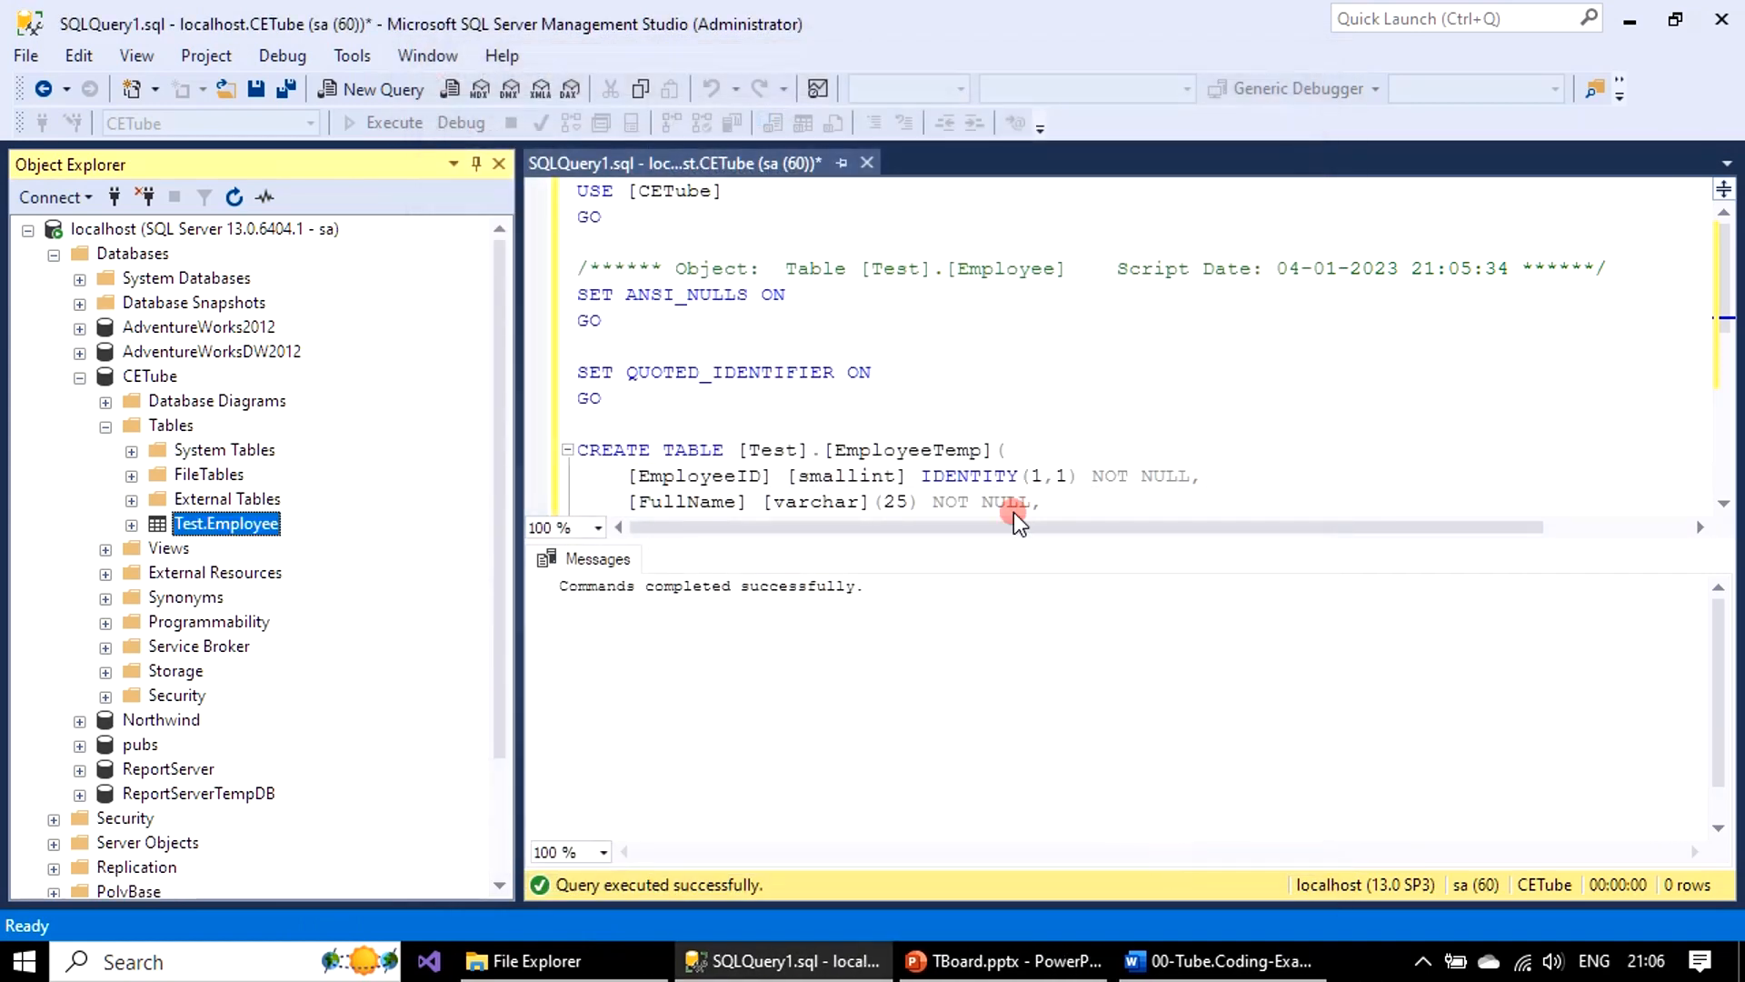
left_click(865, 166)
left_click(971, 649)
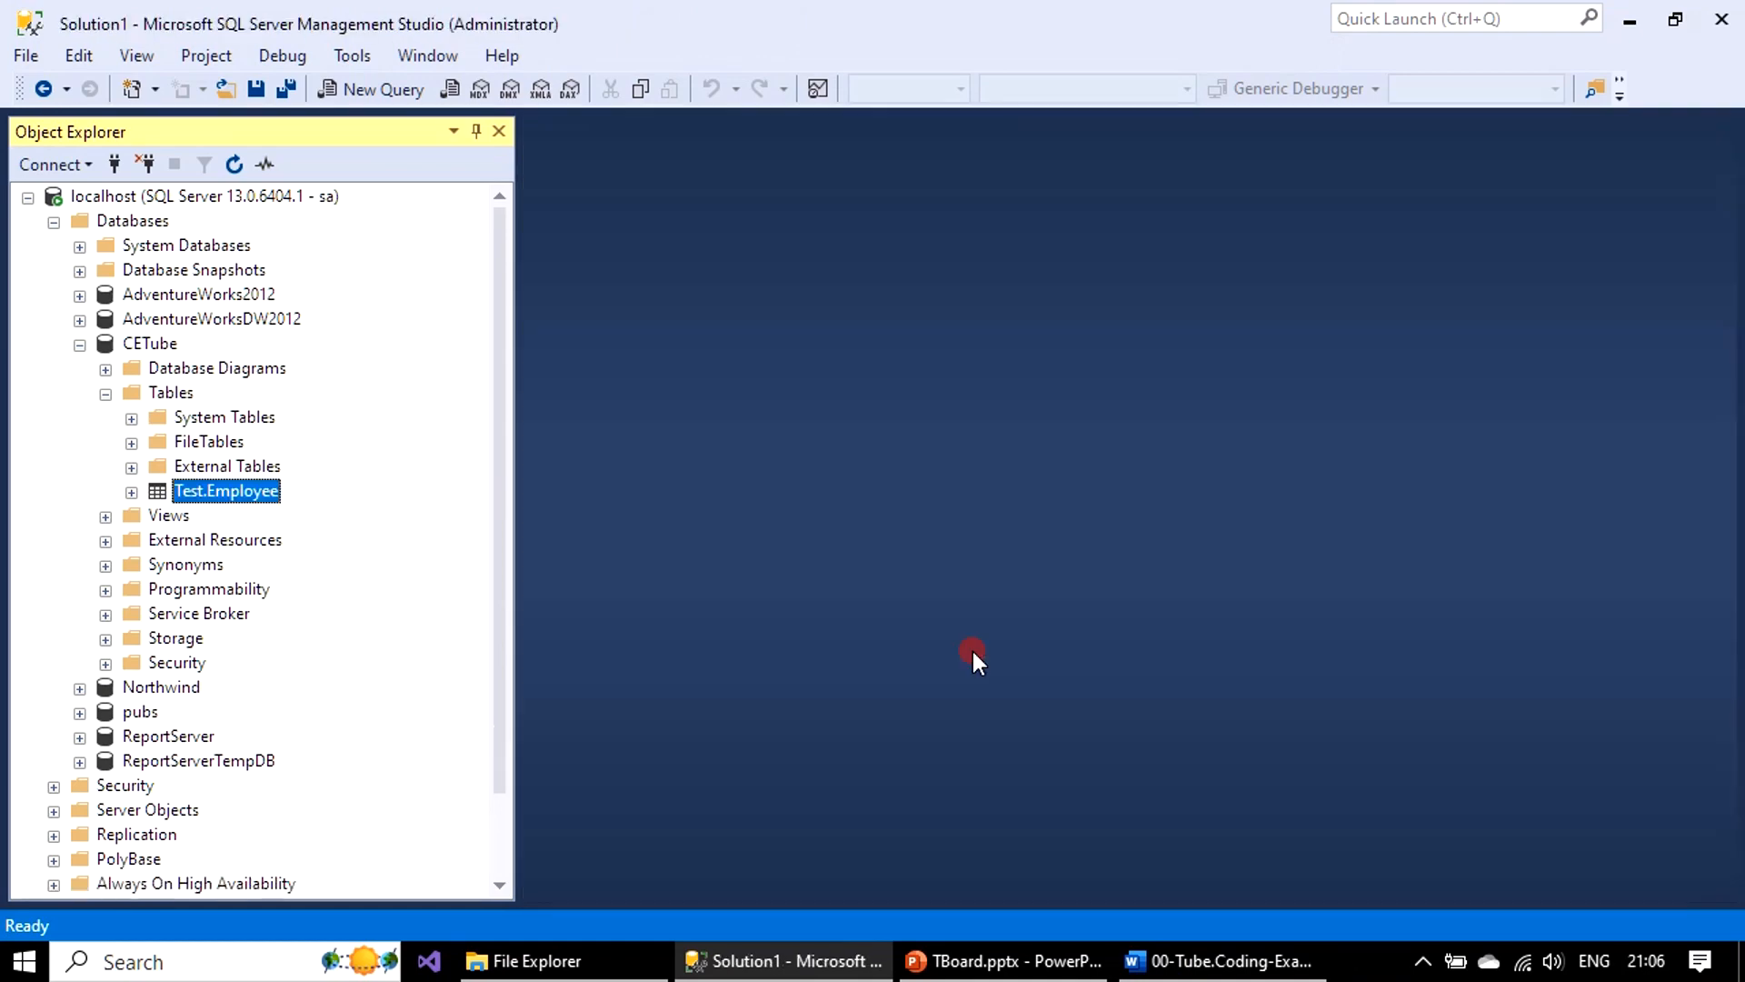